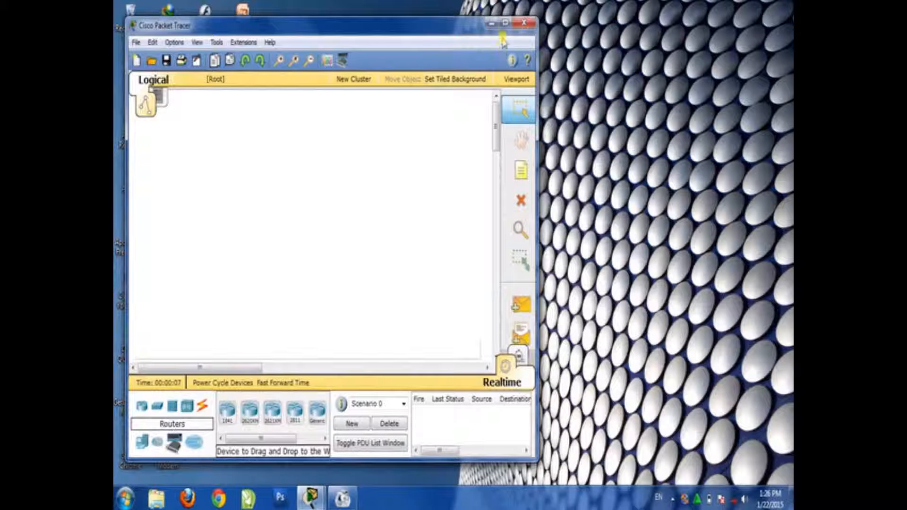
Maximize the program window and place a Server-PT near the middle of the empty workspace
{"action": "left_click", "coordinate": [505, 23]}
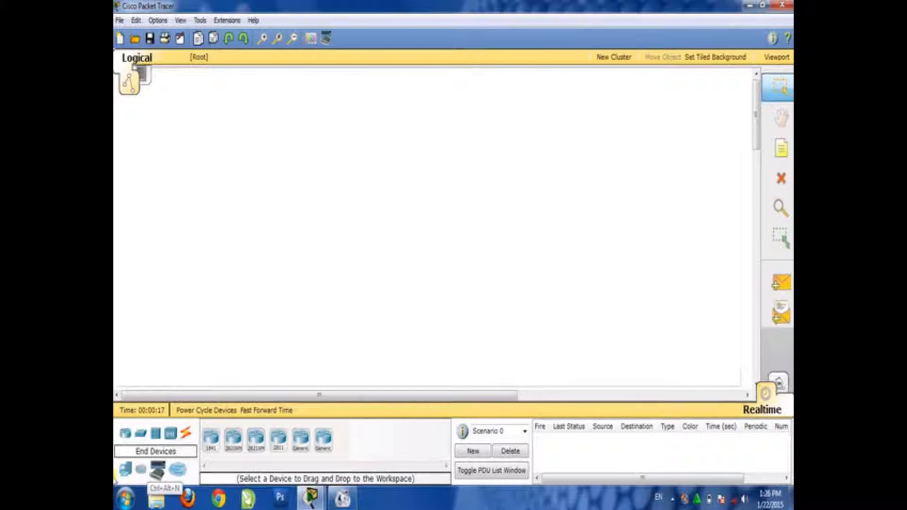
{"action": "left_click", "coordinate": [124, 478]}
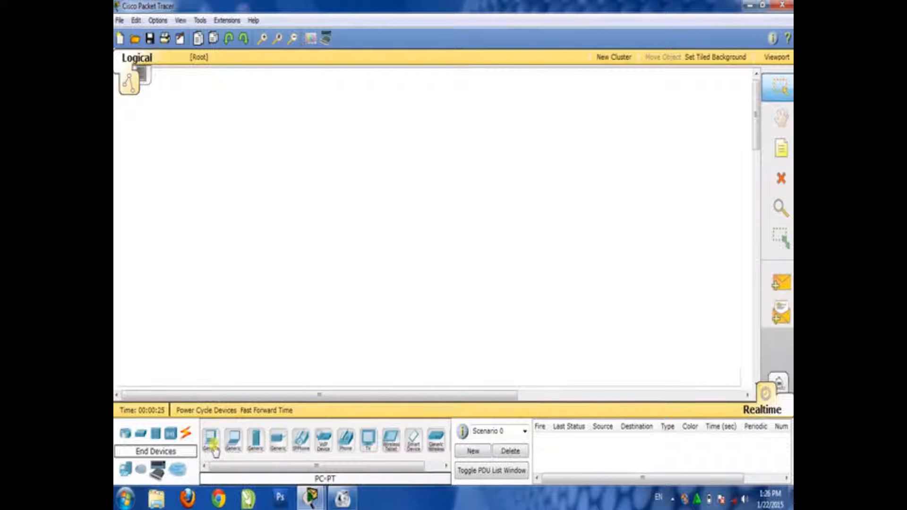
{"action": "left_click", "coordinate": [255, 444]}
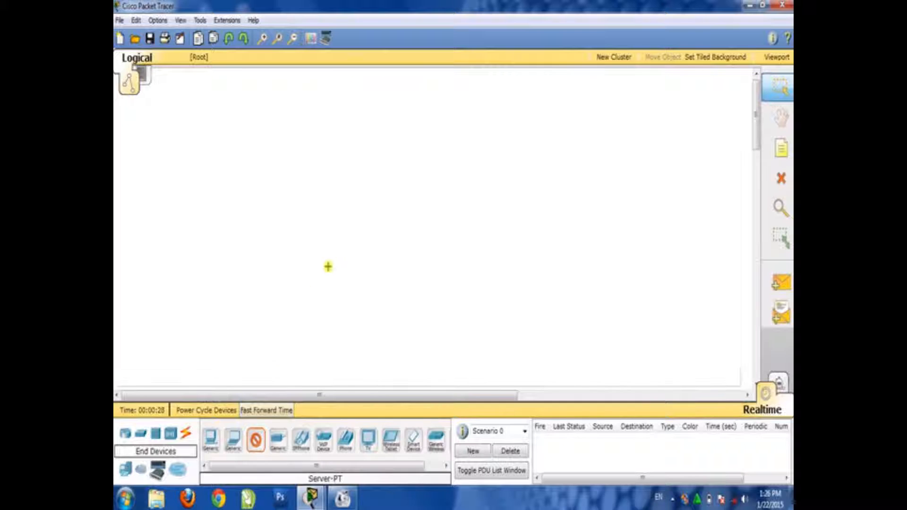
{"action": "left_click", "coordinate": [410, 225]}
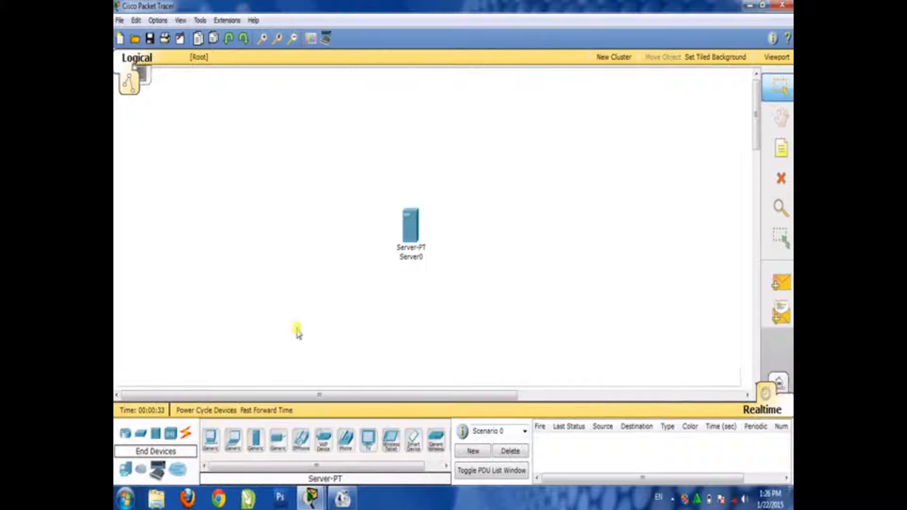
Place an AccessPoint-PT-N wireless access point just below the server
{"action": "left_click", "coordinate": [171, 439]}
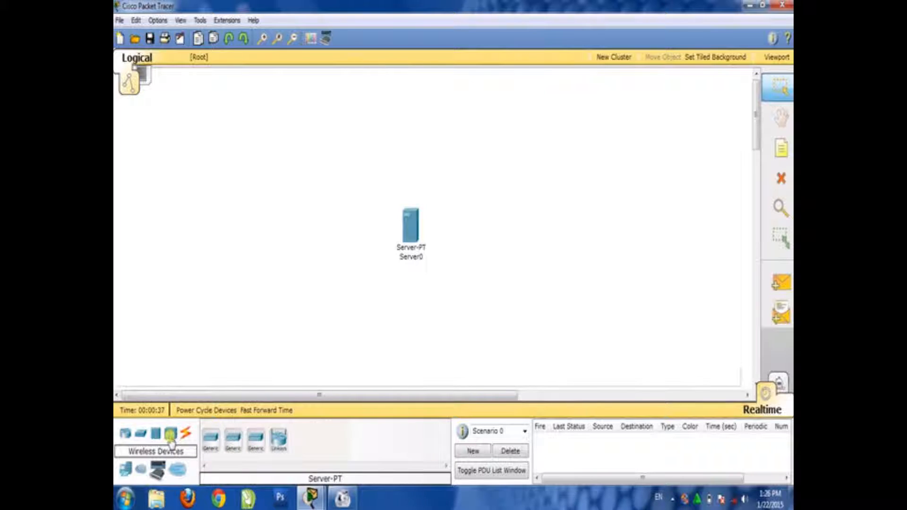
{"action": "left_click", "coordinate": [256, 444]}
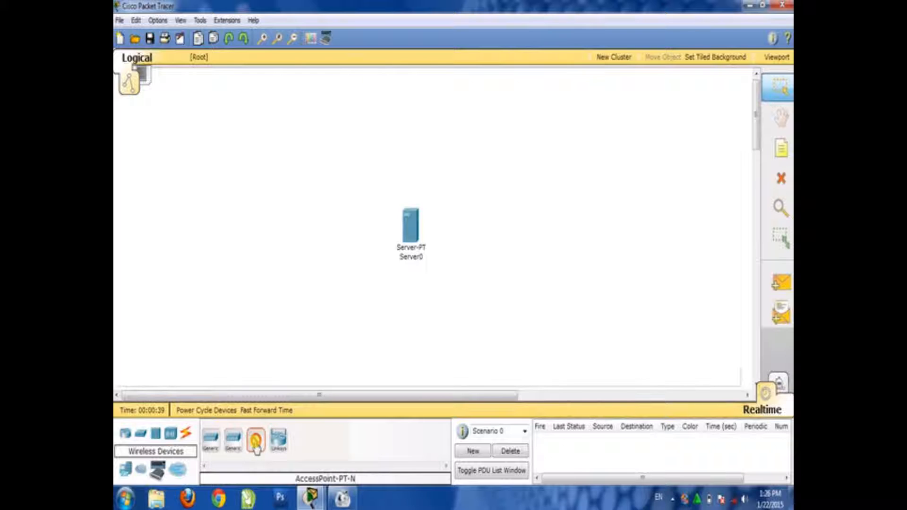
{"action": "left_click", "coordinate": [440, 291]}
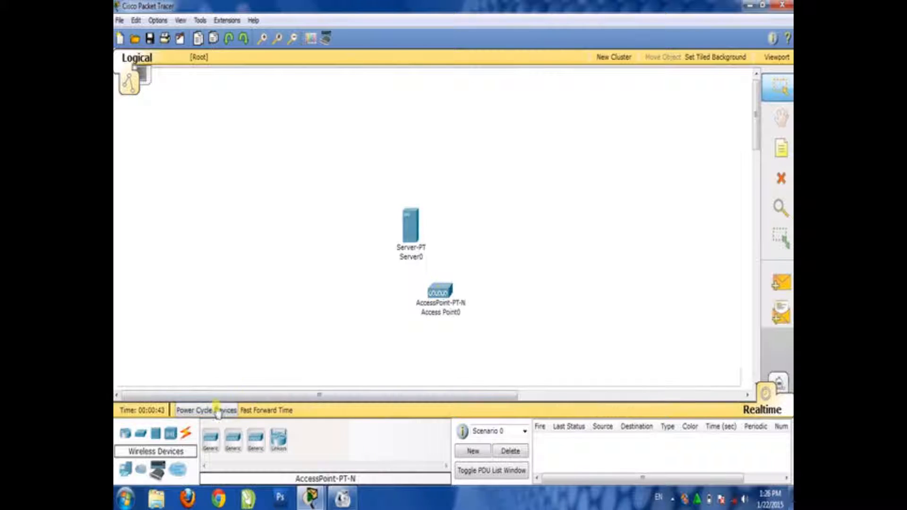
Place a 2960-24TT switch beside the server, above and to the right of the access point
{"action": "left_click", "coordinate": [156, 441]}
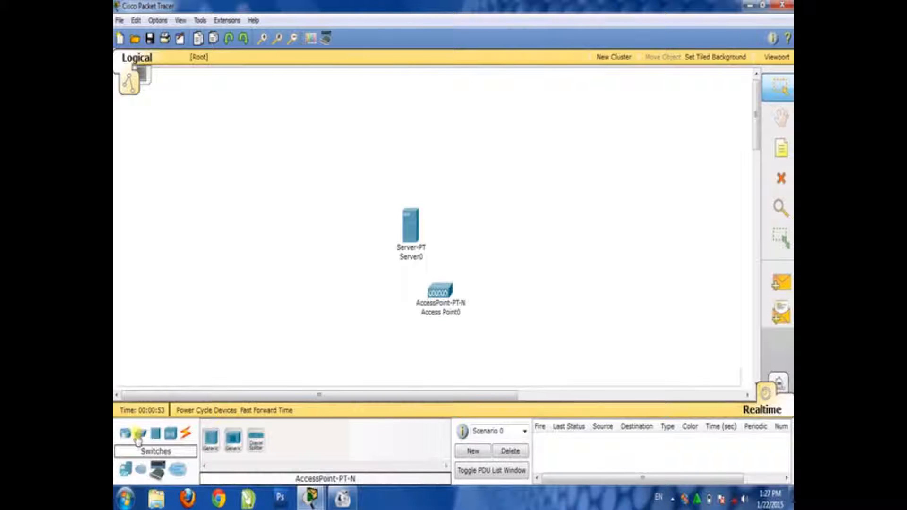
{"action": "left_click", "coordinate": [138, 435]}
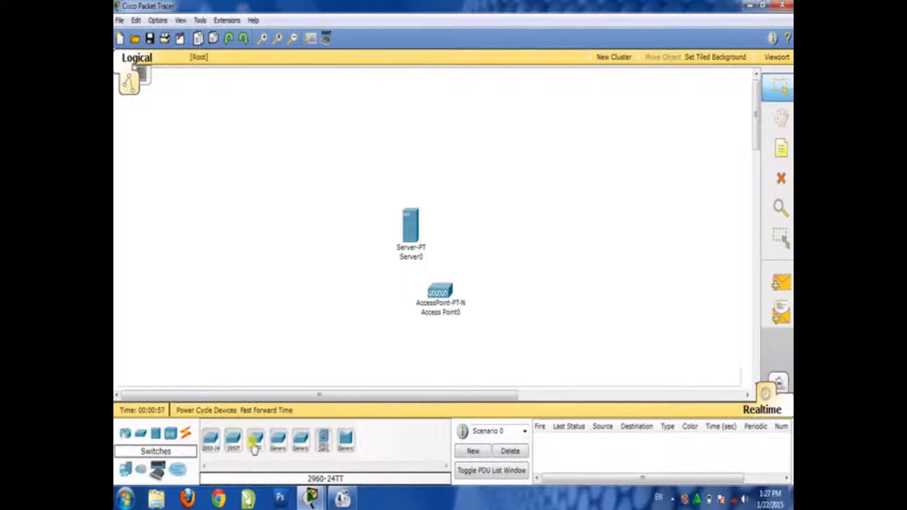
{"action": "left_click", "coordinate": [253, 443]}
{"action": "left_click", "coordinate": [476, 241]}
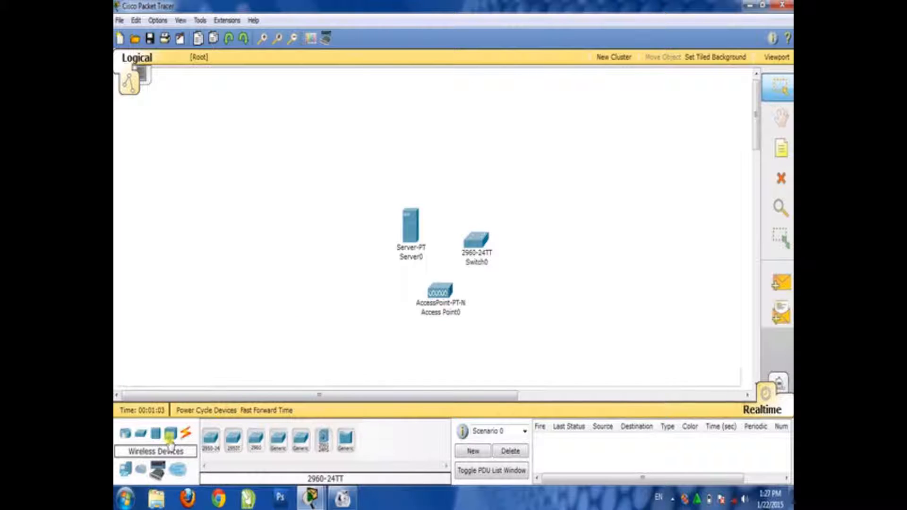
Place a Cable-Modem-PT above the server and the switch
{"action": "left_click", "coordinate": [141, 469]}
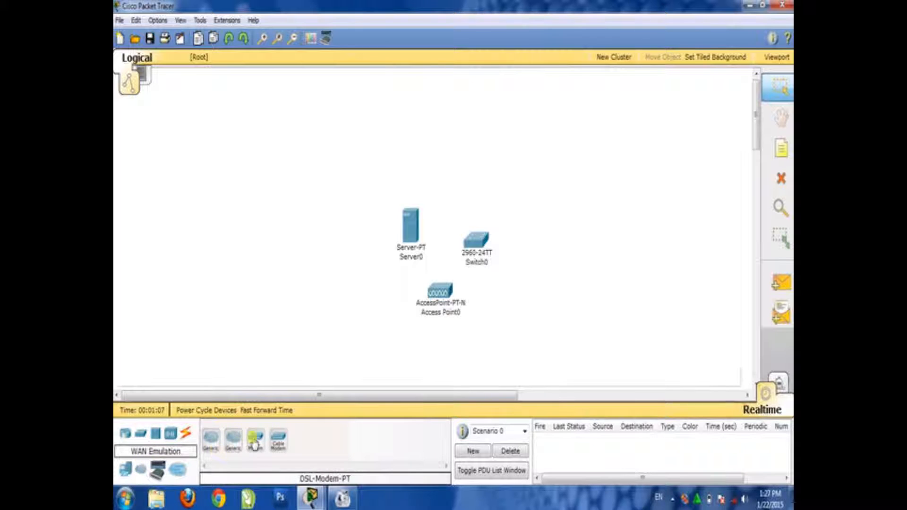
{"action": "left_click", "coordinate": [255, 445]}
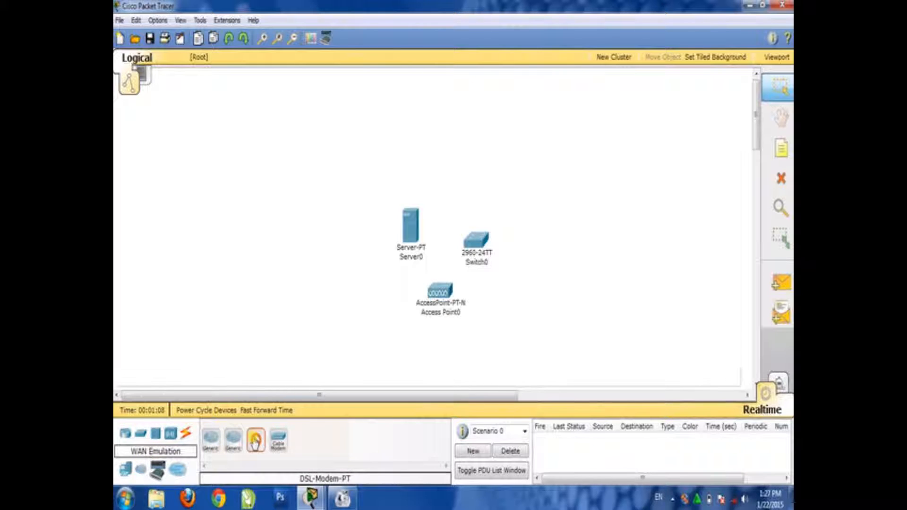
{"action": "left_click", "coordinate": [276, 442]}
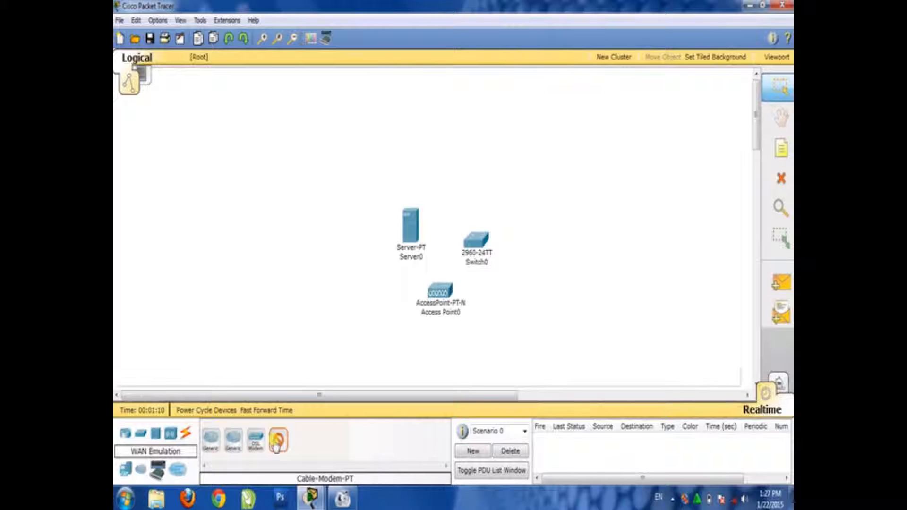
{"action": "left_click", "coordinate": [441, 151]}
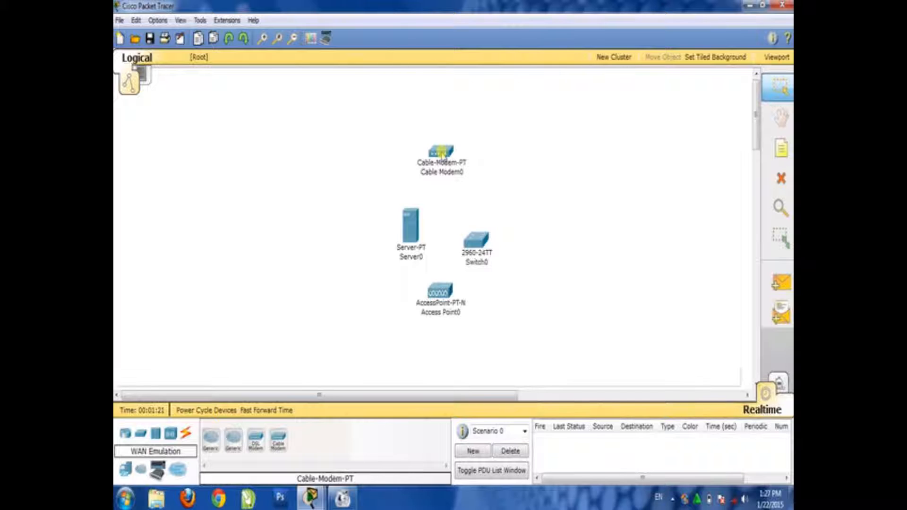
Place three PC-PT computers in a line descending to the right, starting above the cable modem
{"action": "left_click", "coordinate": [121, 470]}
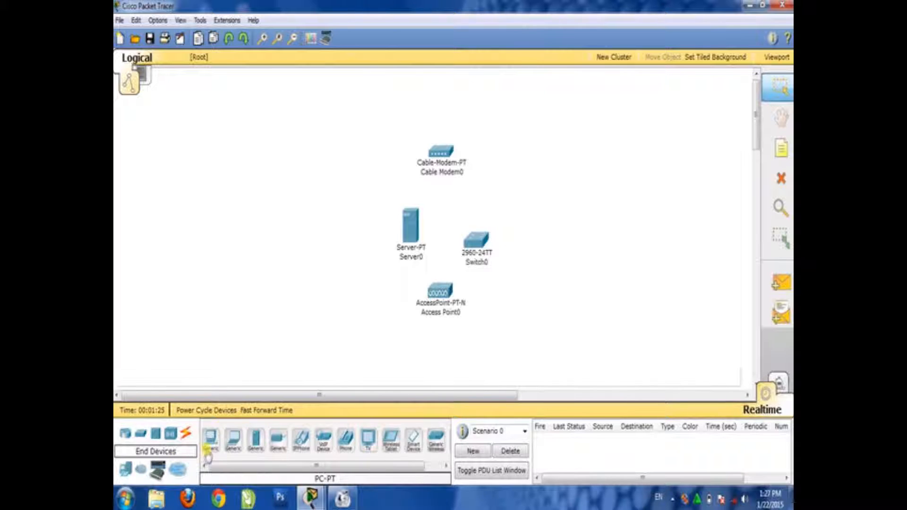
{"action": "left_click", "coordinate": [211, 447]}
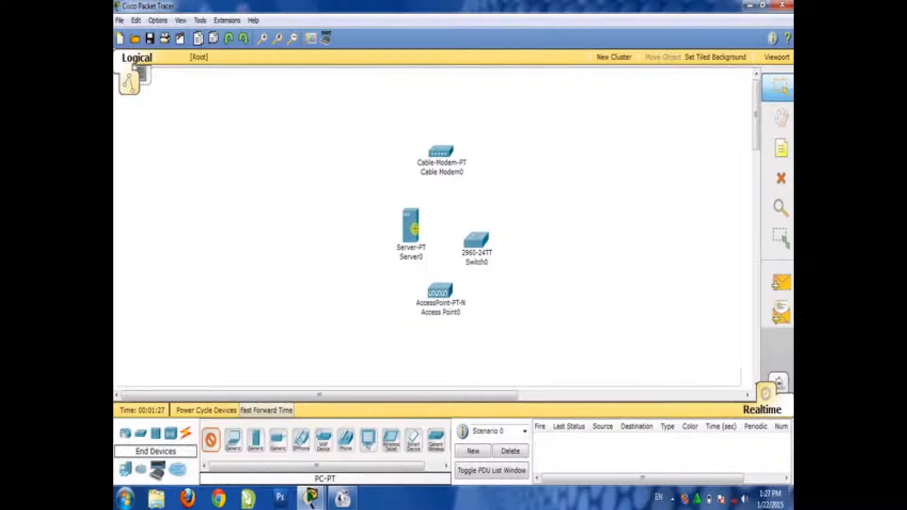
{"action": "left_click", "coordinate": [491, 95]}
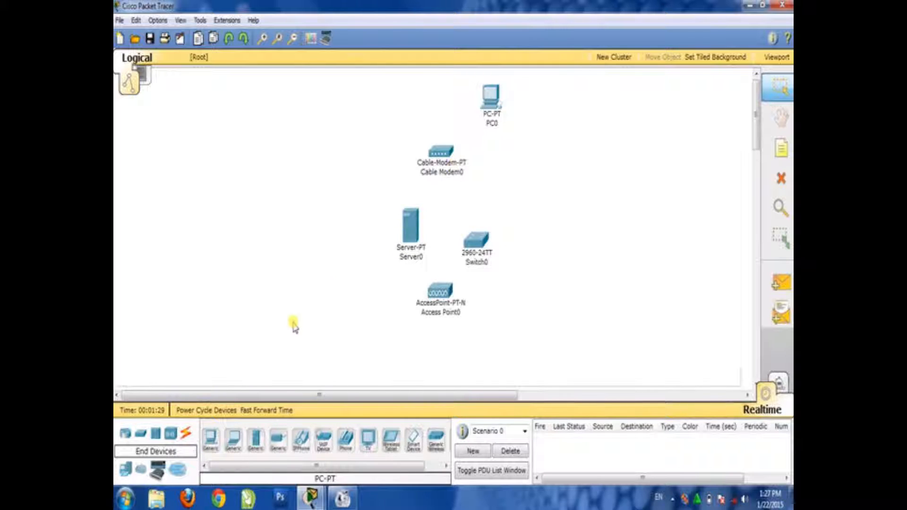
{"action": "left_click", "coordinate": [211, 444]}
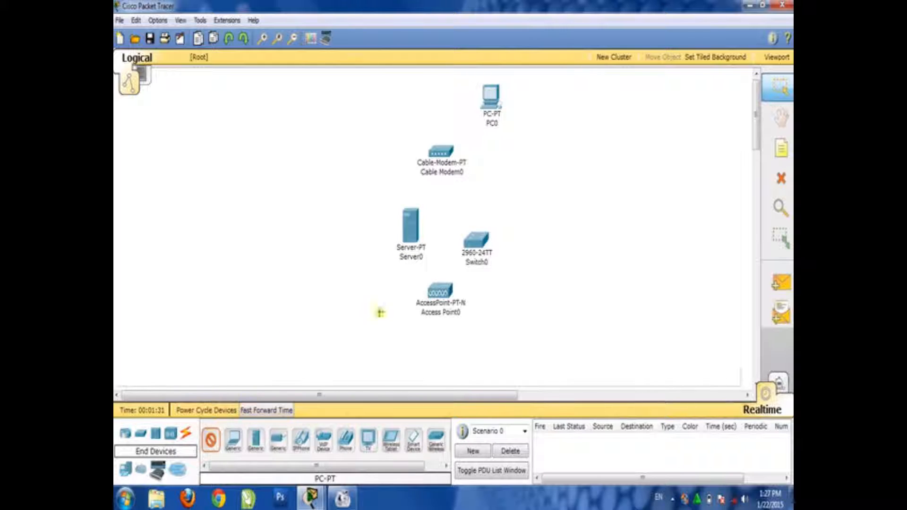
{"action": "left_click", "coordinate": [534, 110]}
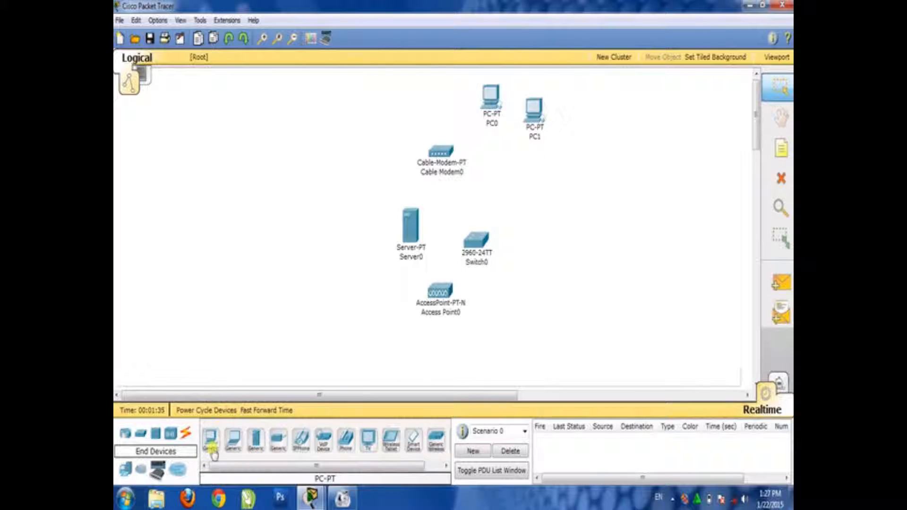
{"action": "left_click", "coordinate": [211, 451]}
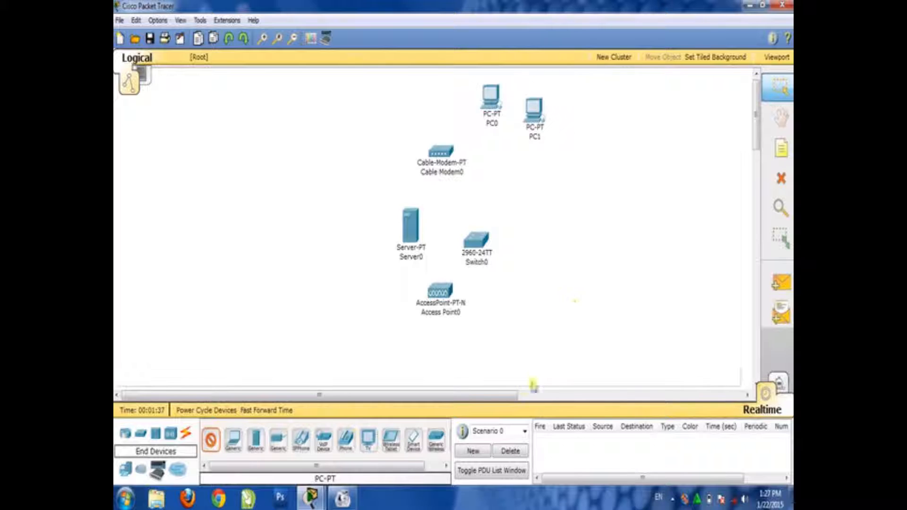
{"action": "left_click", "coordinate": [577, 142]}
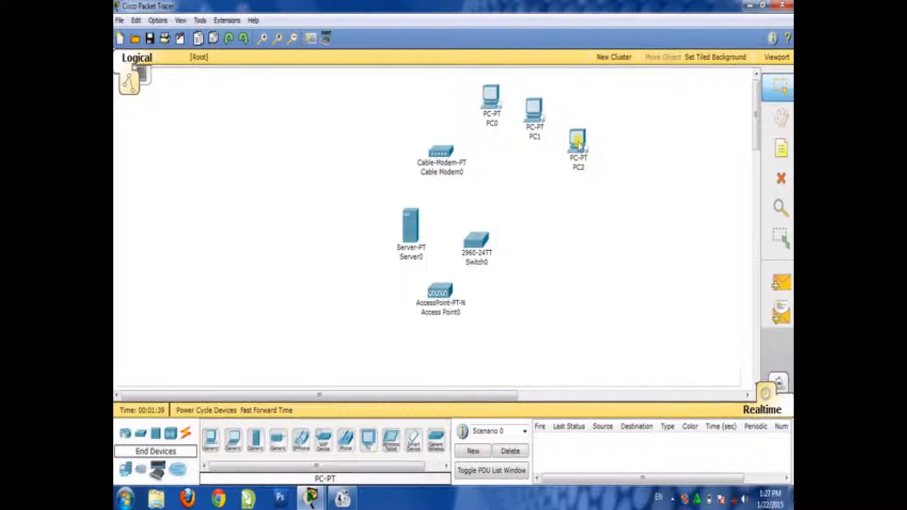
Add two more PC-PT computers continuing the descending line, and move both slightly upward to even out the arc
{"action": "left_click", "coordinate": [212, 445]}
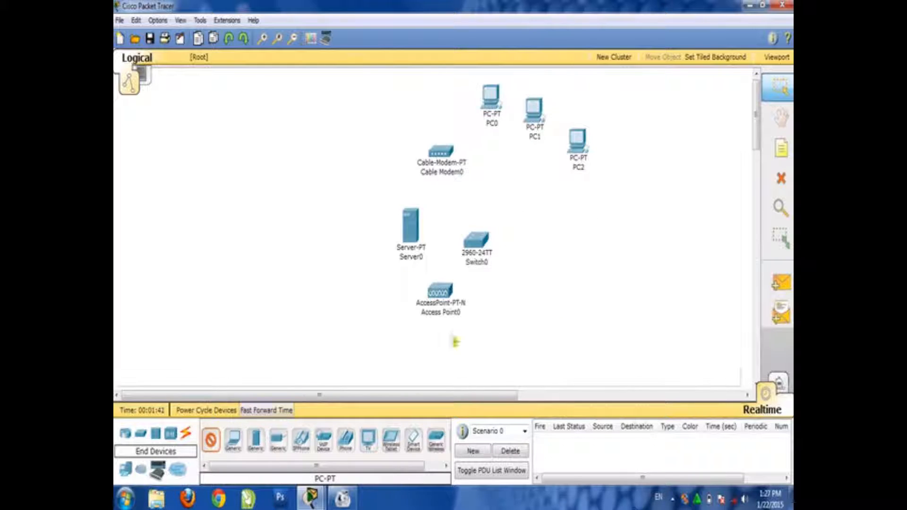
{"action": "left_click", "coordinate": [644, 191]}
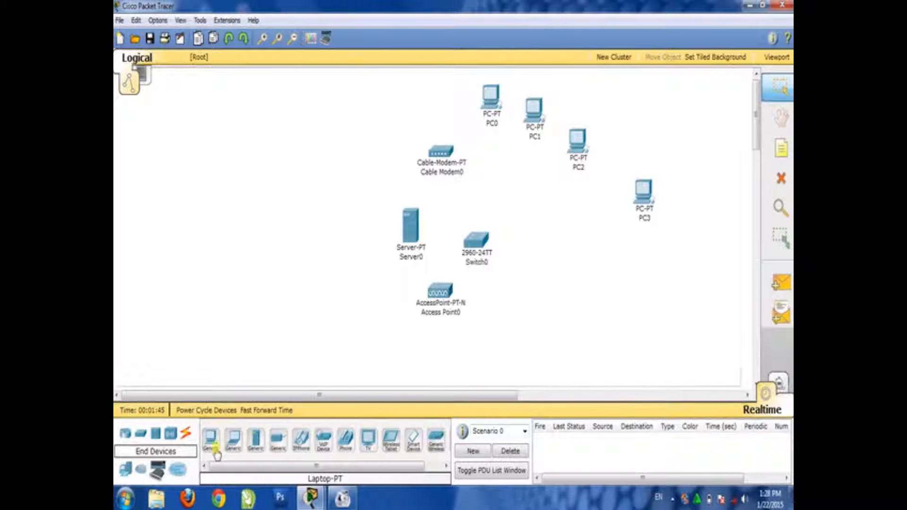
{"action": "left_click", "coordinate": [211, 442]}
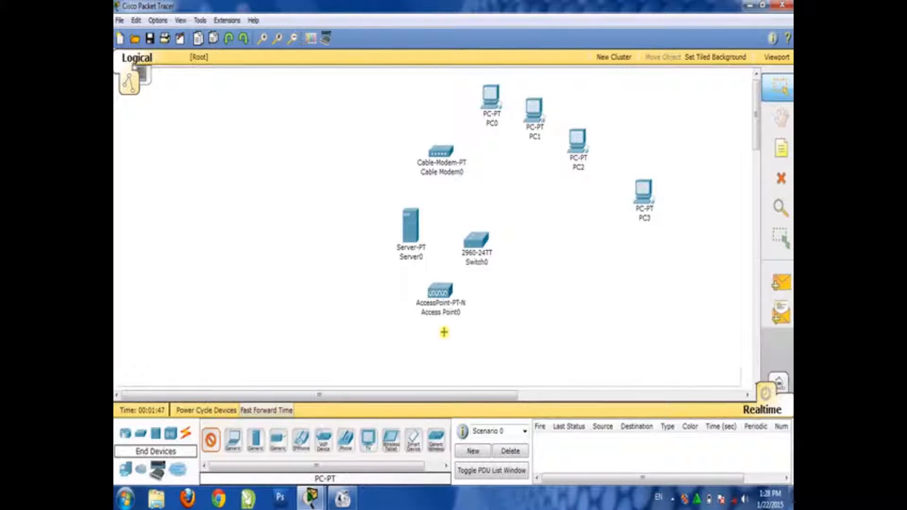
{"action": "left_click", "coordinate": [690, 237]}
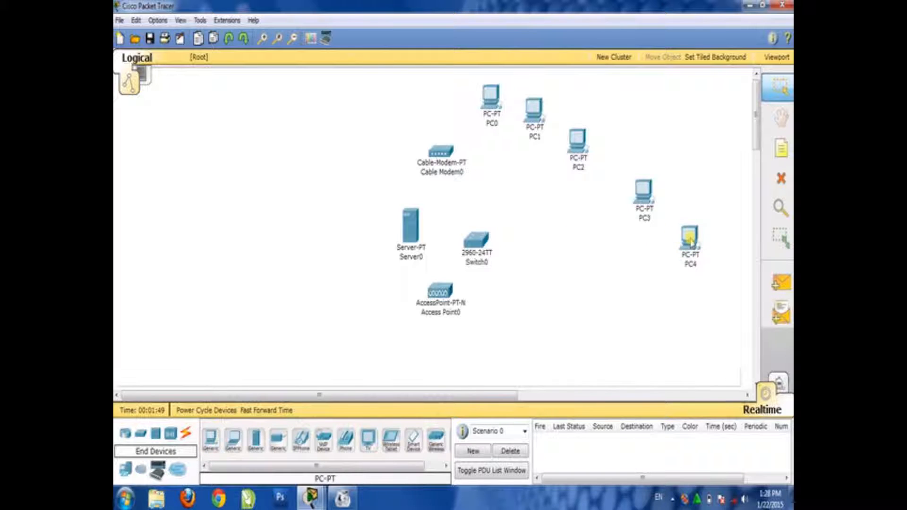
{"action": "left_click_drag", "start_coordinate": [645, 207], "coordinate": [638, 186]}
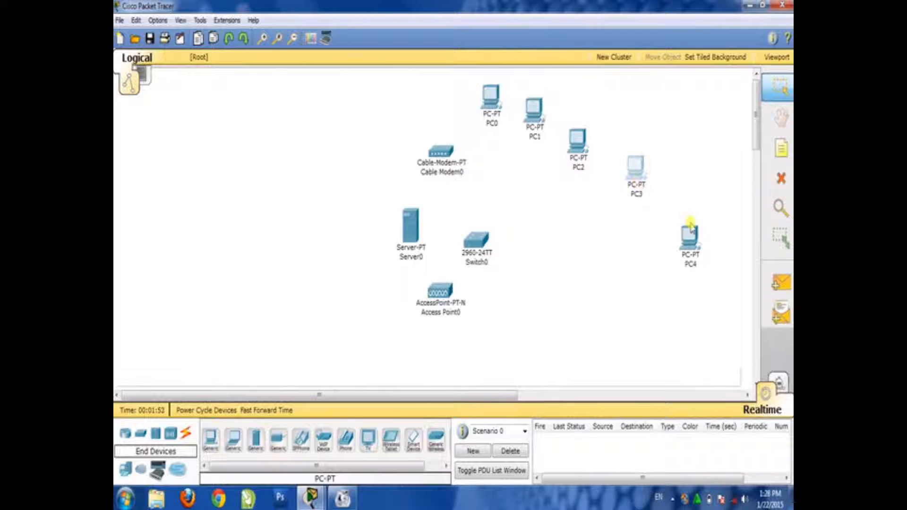
{"action": "left_click_drag", "start_coordinate": [691, 245], "coordinate": [702, 208]}
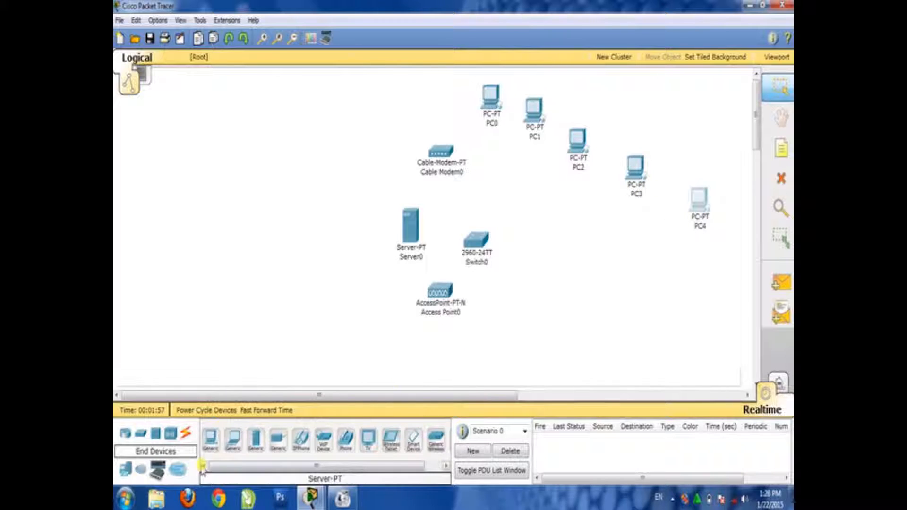
Place four more PC-PT computers curving from below the fifth PC back toward the access point, completing the arc around the switch
{"action": "left_click", "coordinate": [209, 447]}
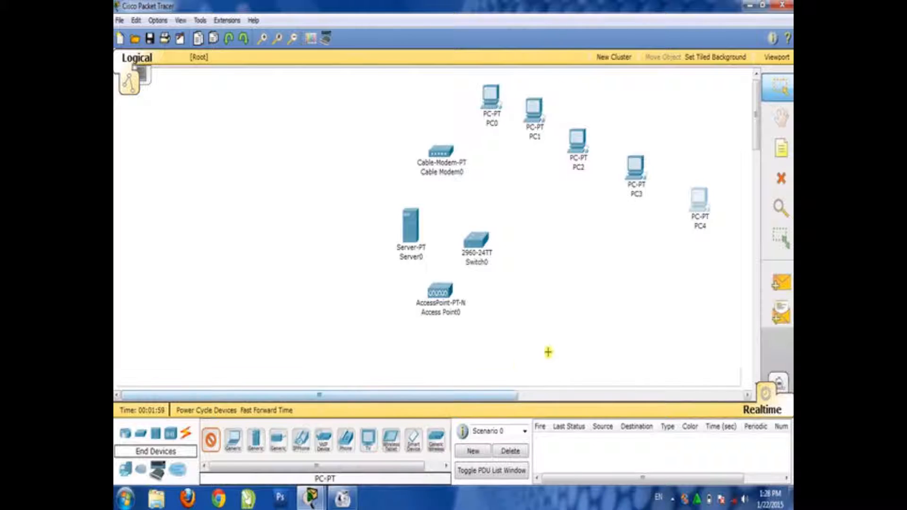
{"action": "left_click", "coordinate": [714, 289]}
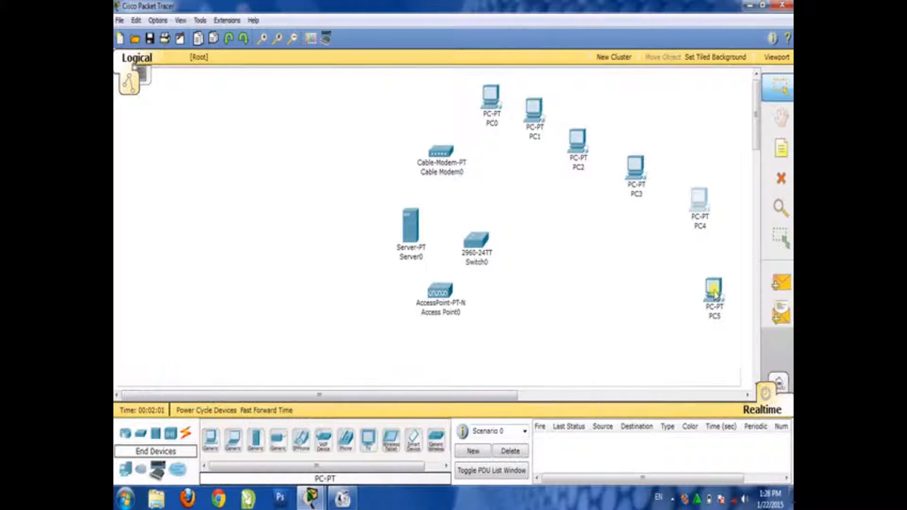
{"action": "left_click", "coordinate": [210, 447]}
{"action": "left_click", "coordinate": [660, 318]}
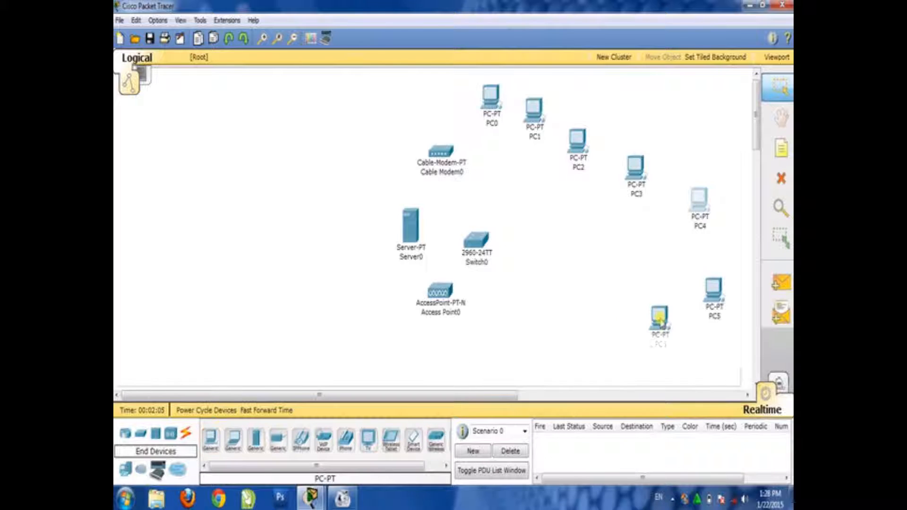
{"action": "left_click", "coordinate": [210, 447]}
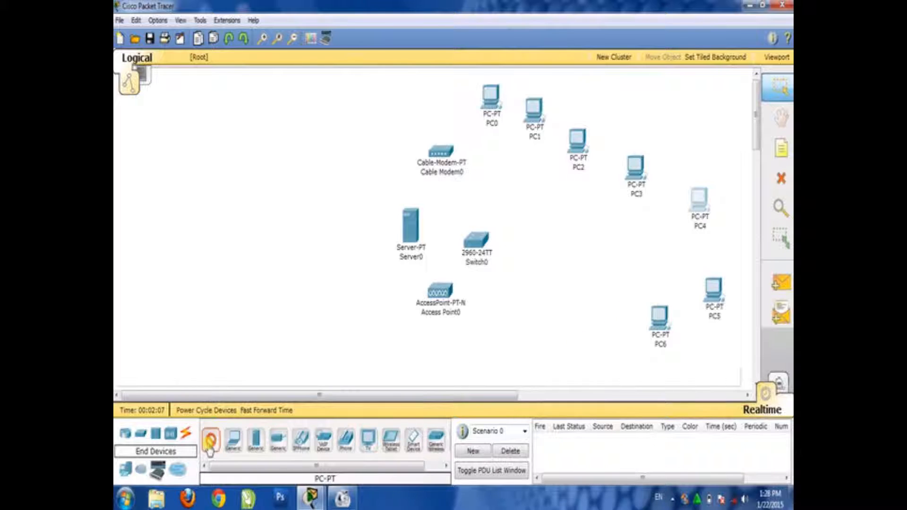
{"action": "left_click", "coordinate": [618, 346]}
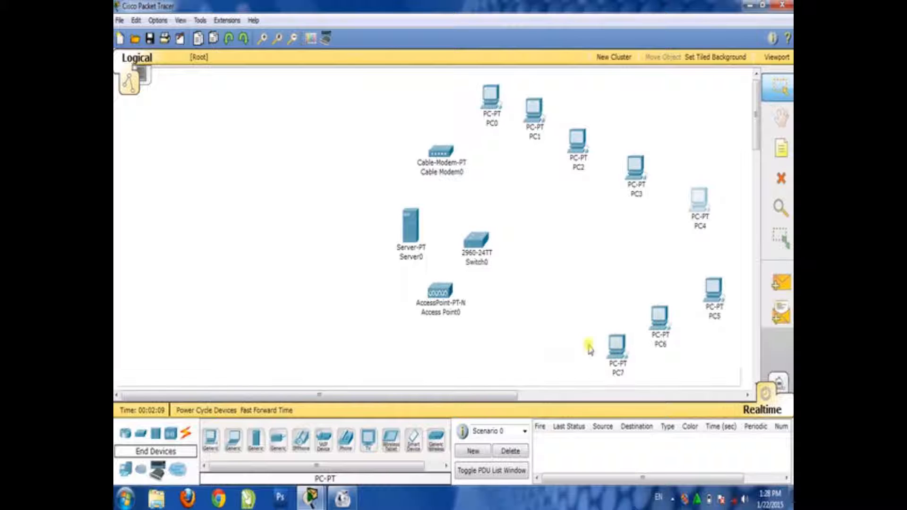
{"action": "left_click", "coordinate": [210, 444]}
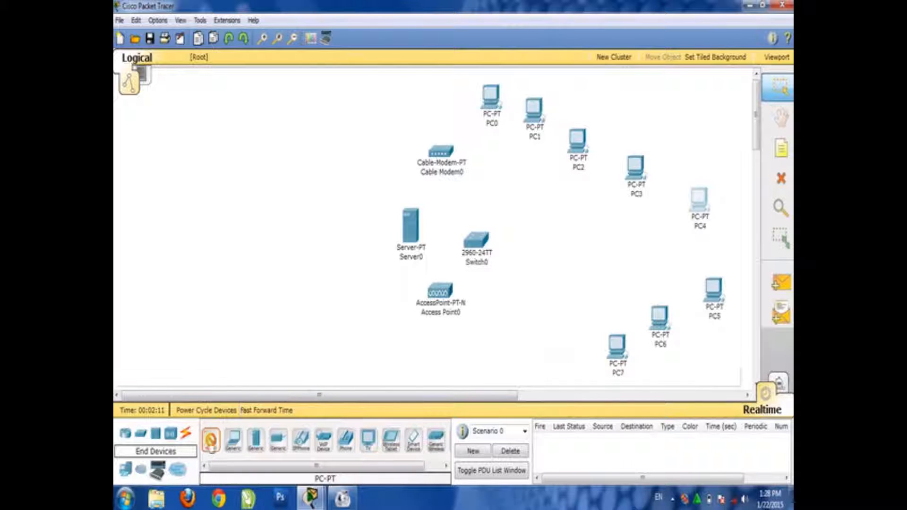
{"action": "left_click", "coordinate": [547, 353]}
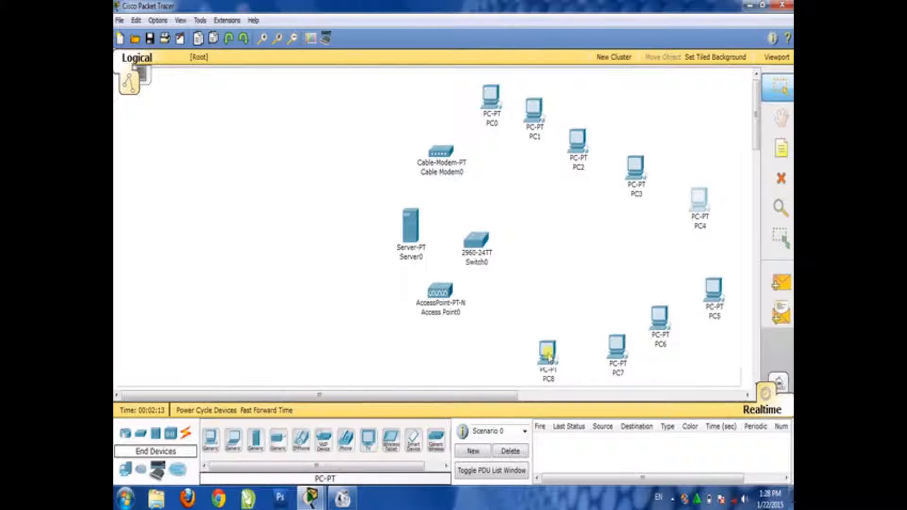
{"action": "mouse_move", "coordinate": [547, 352]}
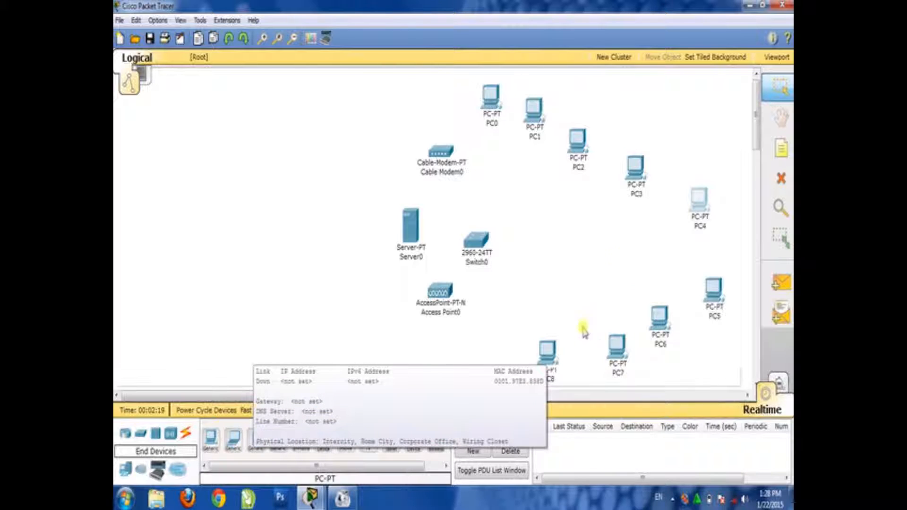
Reposition PC4 through PC8, lowering PC4 slightly and pulling the other four up and inward to even out the arc around the switch
{"action": "left_click_drag", "start_coordinate": [698, 216], "coordinate": [703, 231]}
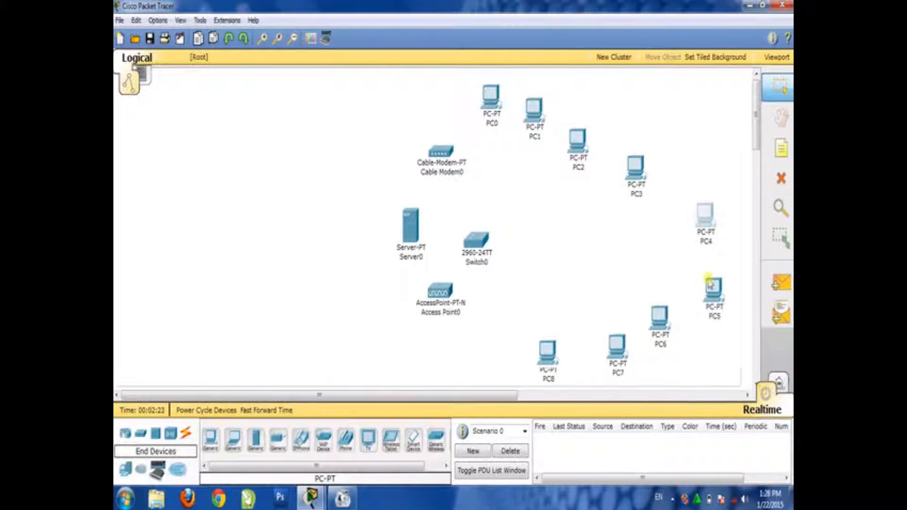
{"action": "left_click_drag", "start_coordinate": [712, 288], "coordinate": [685, 275]}
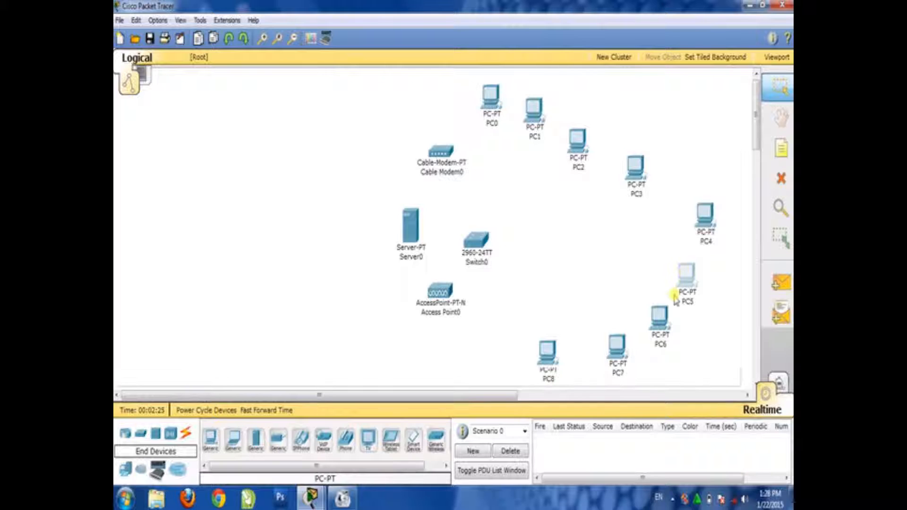
{"action": "left_click_drag", "start_coordinate": [658, 335], "coordinate": [641, 314]}
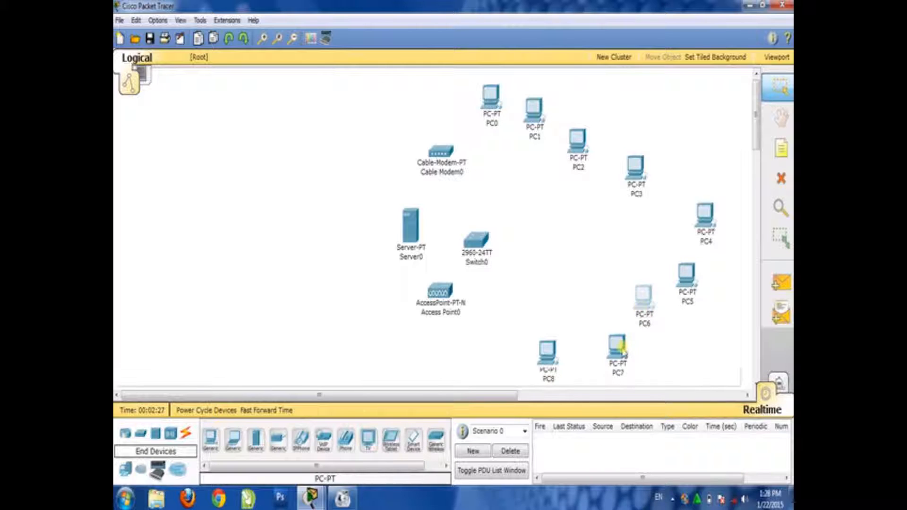
{"action": "left_click_drag", "start_coordinate": [617, 350], "coordinate": [603, 322]}
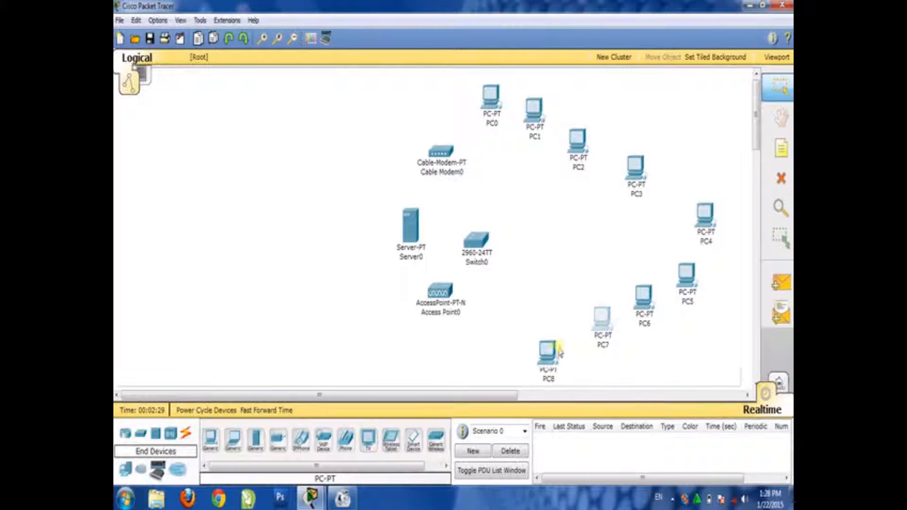
{"action": "left_click_drag", "start_coordinate": [550, 356], "coordinate": [545, 336]}
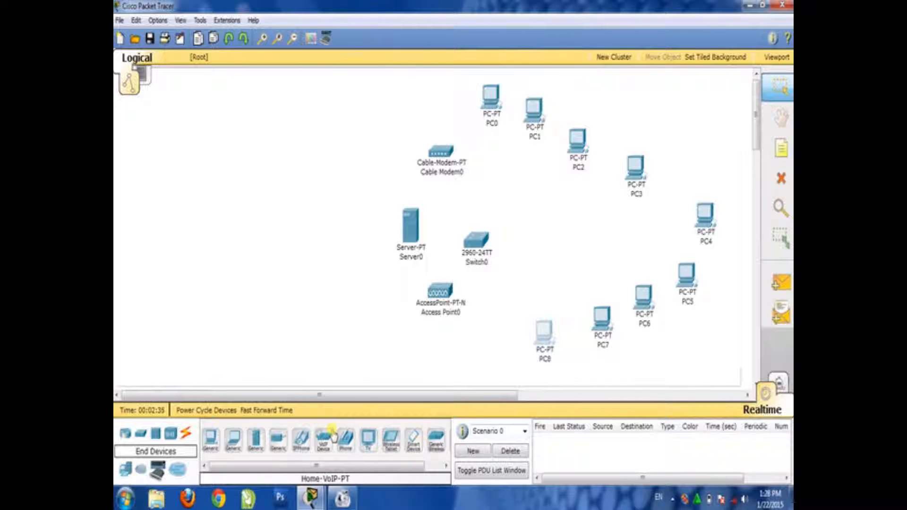
Place three Laptop-PT devices in a line descending toward the server, and move the second and third up to tighten the line
{"action": "left_click", "coordinate": [235, 441]}
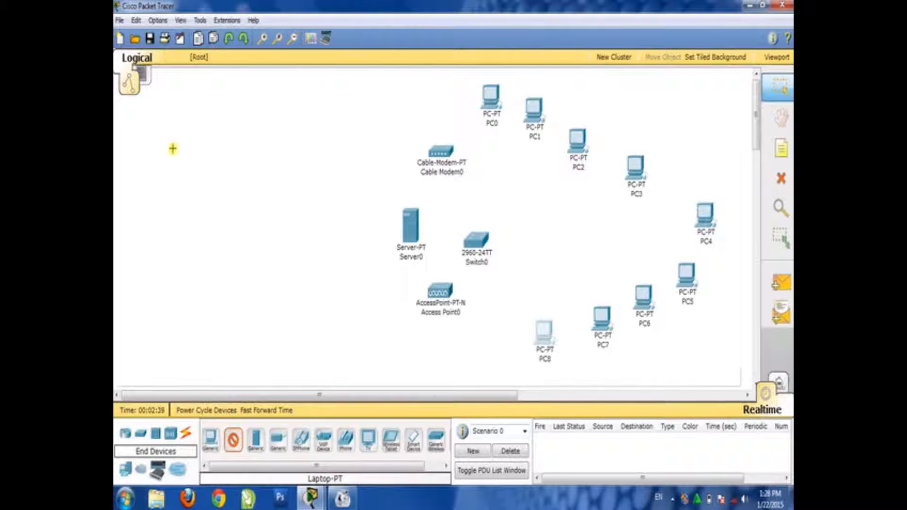
{"action": "left_click", "coordinate": [164, 127]}
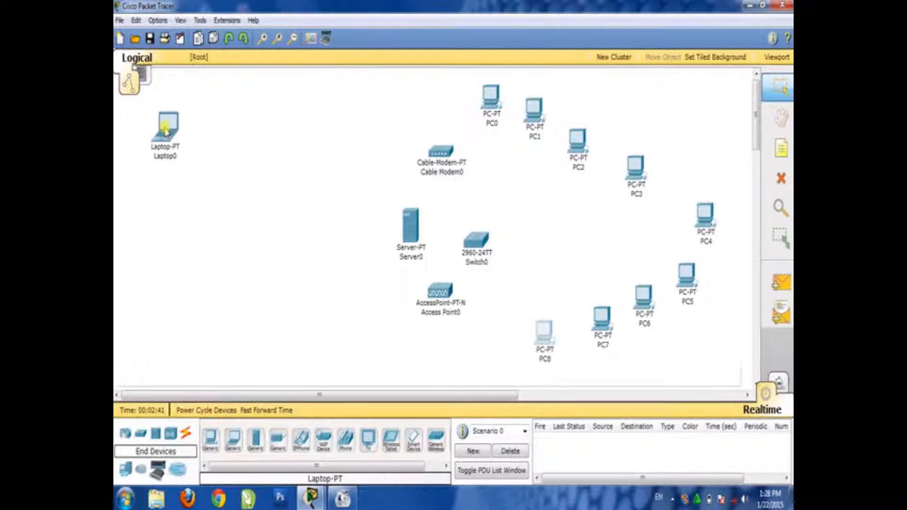
{"action": "left_click", "coordinate": [234, 444]}
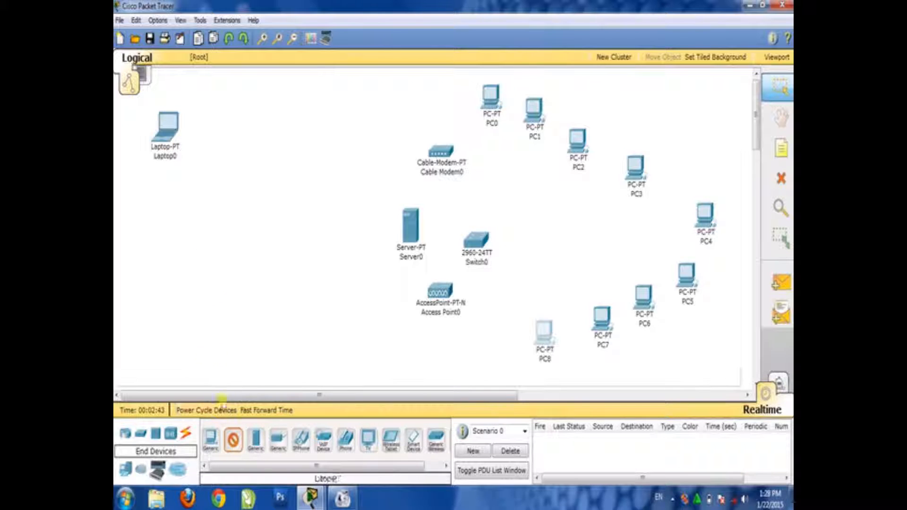
{"action": "left_click", "coordinate": [210, 193]}
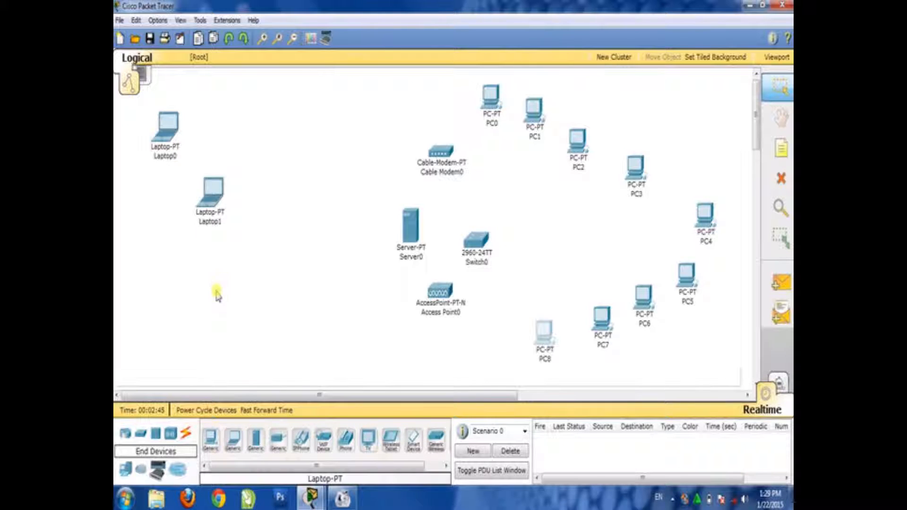
{"action": "left_click", "coordinate": [236, 443]}
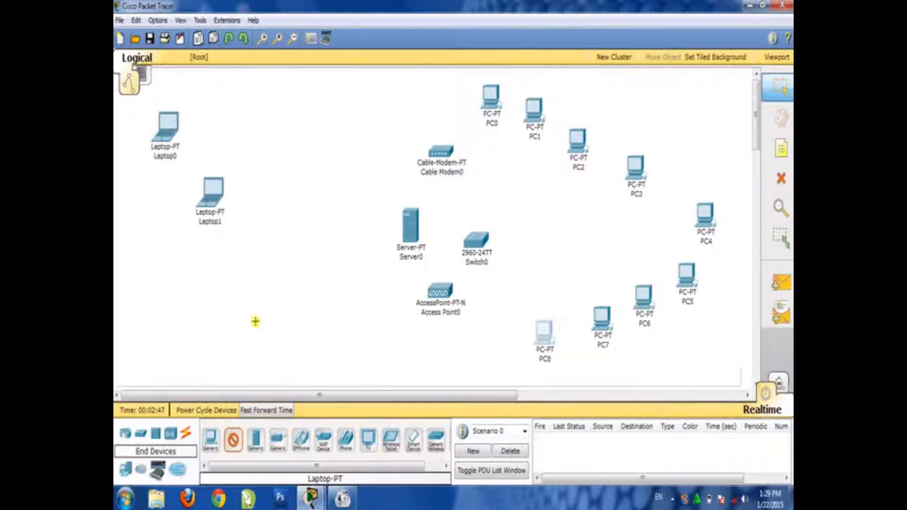
{"action": "left_click", "coordinate": [264, 250]}
{"action": "left_click_drag", "start_coordinate": [215, 216], "coordinate": [216, 146]}
{"action": "left_click_drag", "start_coordinate": [265, 271], "coordinate": [263, 207]}
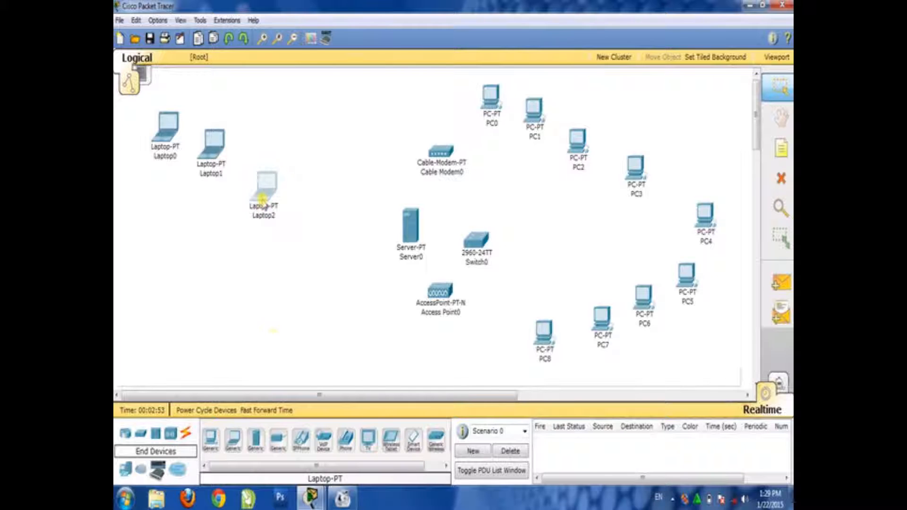
Place four more Laptop-PT devices below Laptop2, descending away from the server to form the lower half of the laptop arc
{"action": "left_click", "coordinate": [235, 452]}
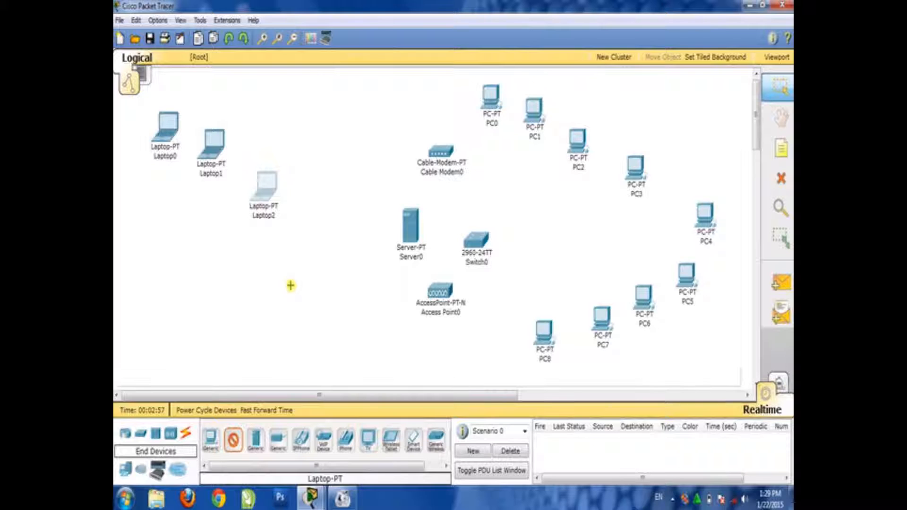
{"action": "left_click", "coordinate": [291, 285]}
{"action": "left_click", "coordinate": [233, 448]}
{"action": "left_click", "coordinate": [240, 307]}
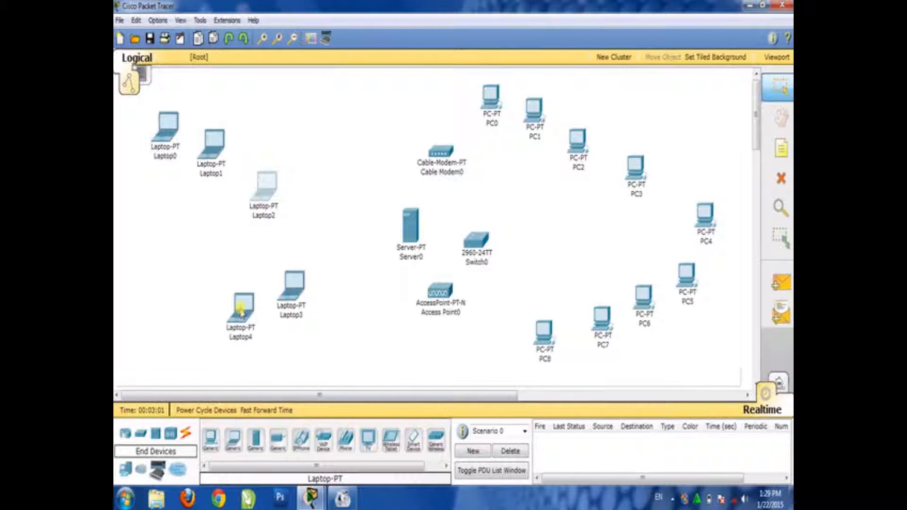
{"action": "left_click", "coordinate": [234, 444]}
{"action": "left_click", "coordinate": [205, 320]}
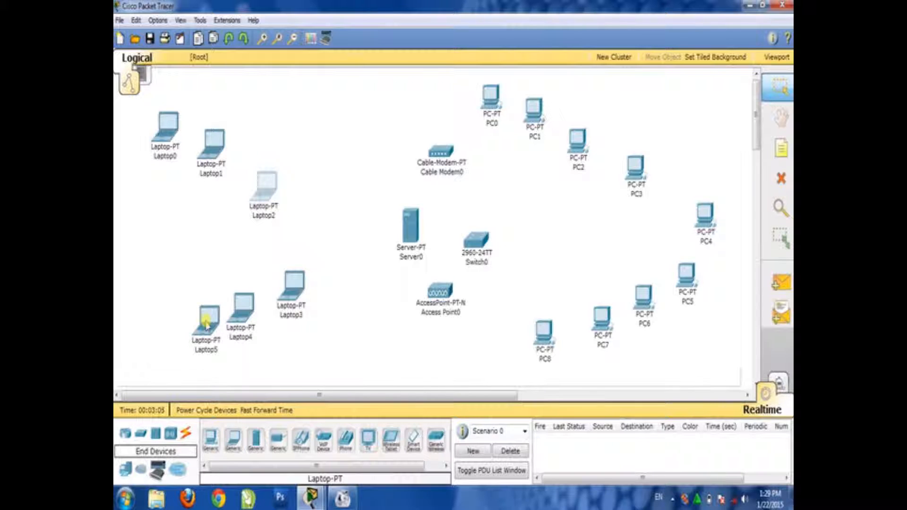
{"action": "left_click", "coordinate": [233, 444]}
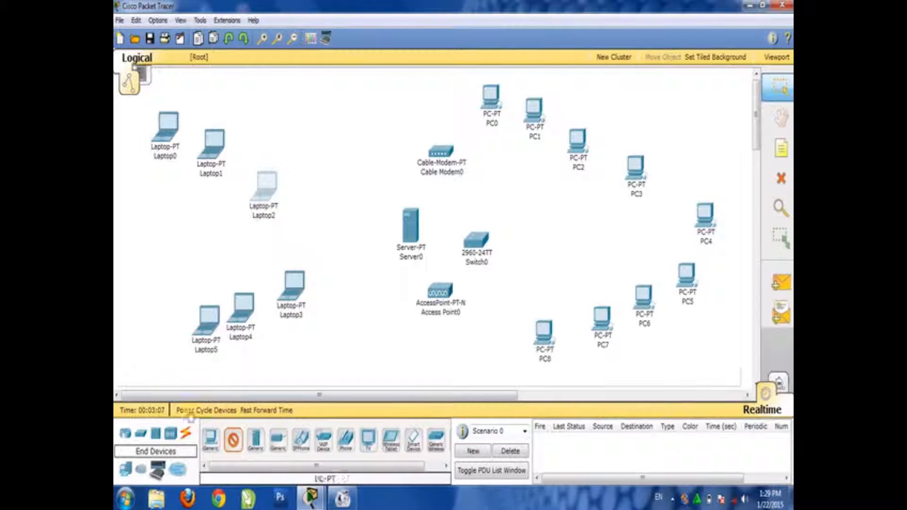
{"action": "left_click", "coordinate": [145, 325]}
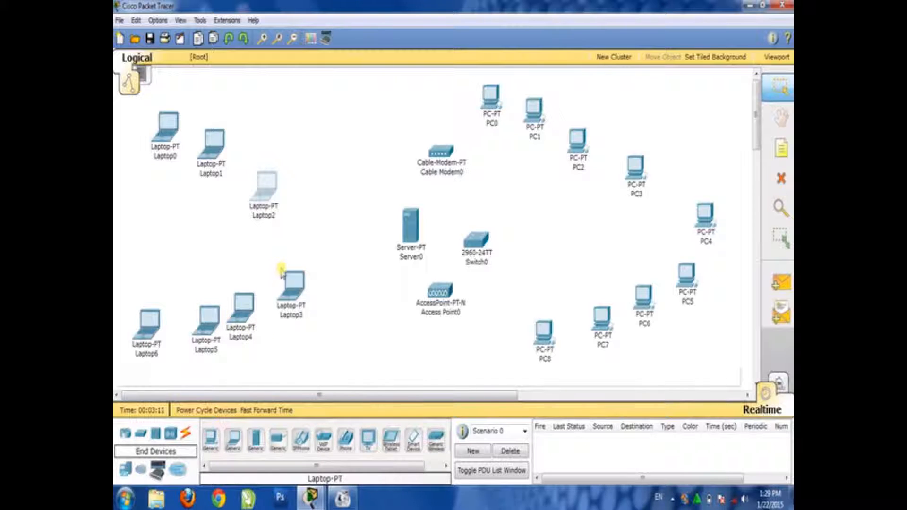
Move Laptop3 up toward Laptop2 and adjust the positions of Laptop4, Laptop5 and Laptop6 to even out the laptop arc
{"action": "left_click_drag", "start_coordinate": [291, 286], "coordinate": [293, 248]}
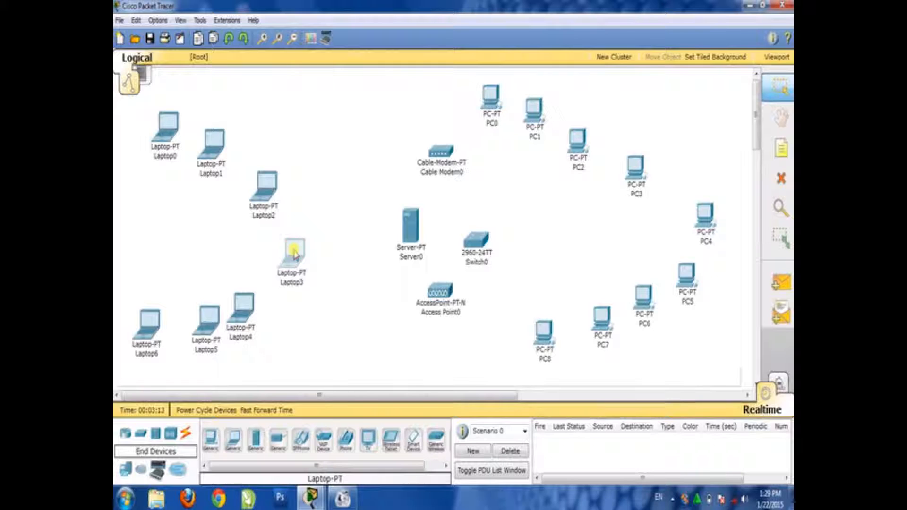
{"action": "left_click_drag", "start_coordinate": [250, 312], "coordinate": [209, 323]}
{"action": "left_click_drag", "start_coordinate": [144, 330], "coordinate": [143, 337]}
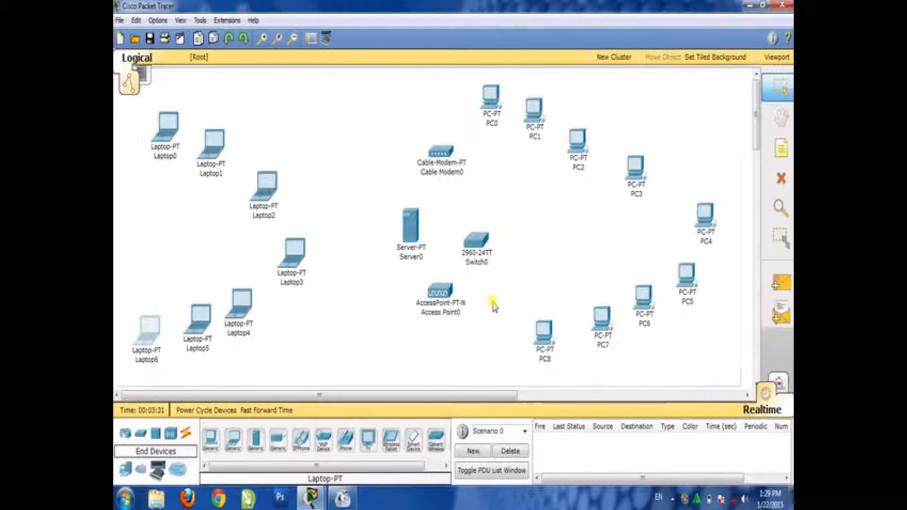
Place another PC-PT directly below the access point
{"action": "mouse_move", "coordinate": [461, 303]}
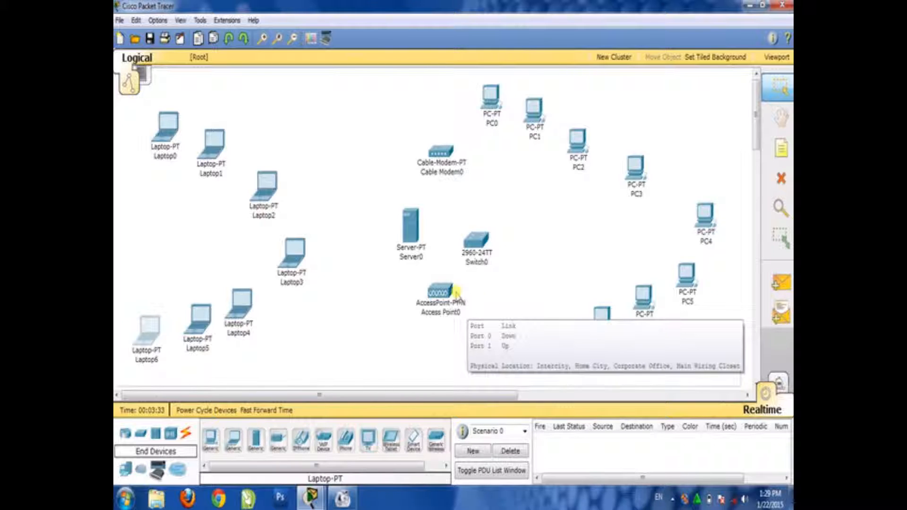
{"action": "left_click", "coordinate": [211, 437]}
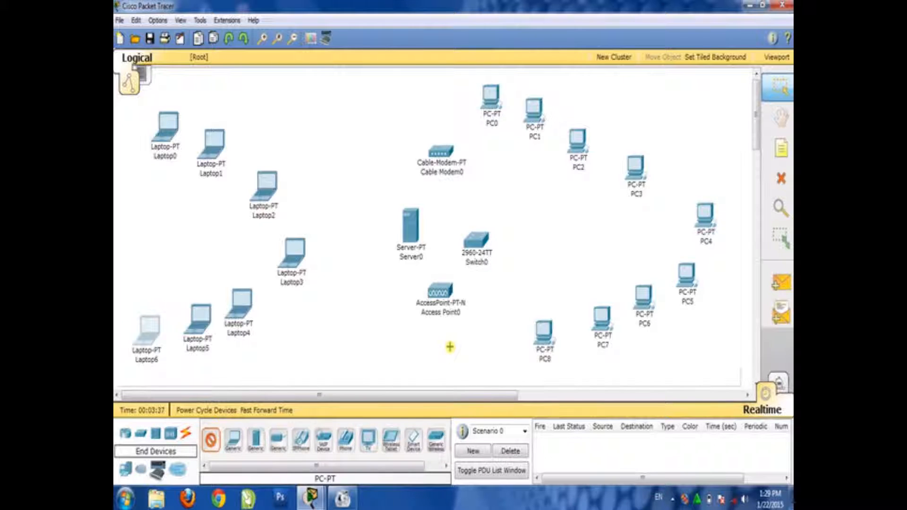
{"action": "left_click", "coordinate": [435, 349]}
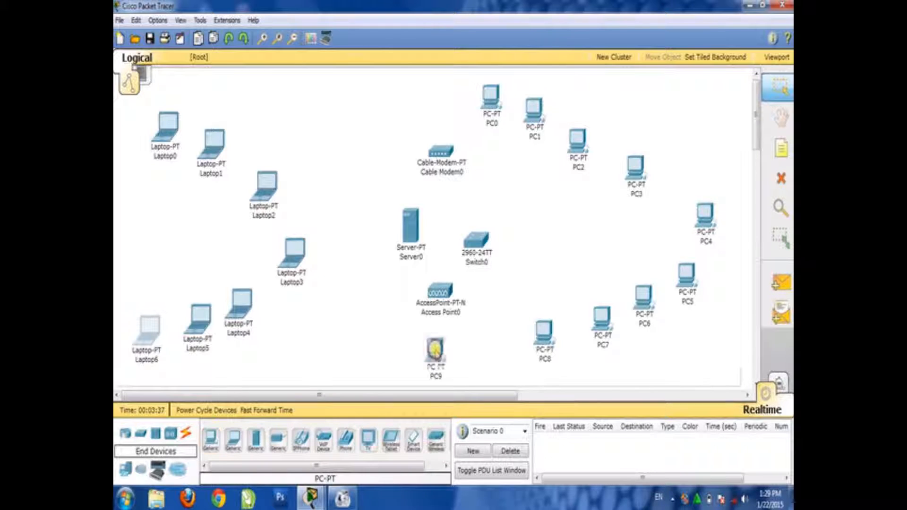
Move the access point between Laptop3 and the server, and shift the server down so both line up with the switch
{"action": "left_click", "coordinate": [442, 291]}
{"action": "left_click_drag", "start_coordinate": [442, 291], "coordinate": [348, 232]}
{"action": "left_click_drag", "start_coordinate": [406, 225], "coordinate": [410, 238]}
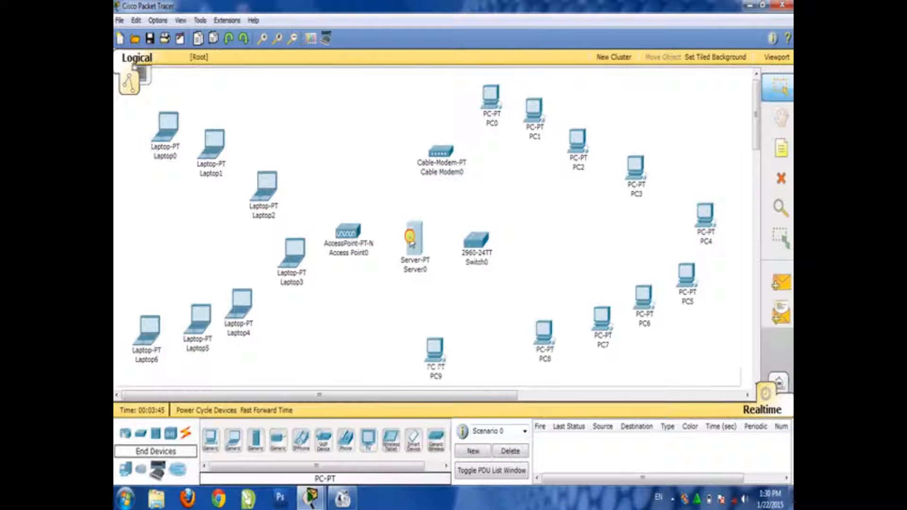
{"action": "left_click_drag", "start_coordinate": [356, 234], "coordinate": [356, 243]}
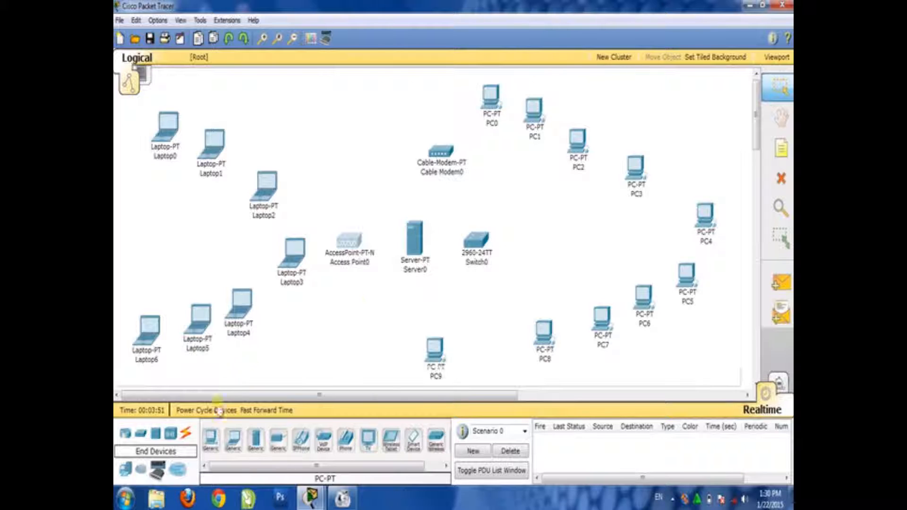
Nudge Laptop3 into line with the access point, and connect the server's FastEthernet port to the switch's FastEthernet0/1 using a Copper Straight-Through cable
{"action": "left_click", "coordinate": [186, 435]}
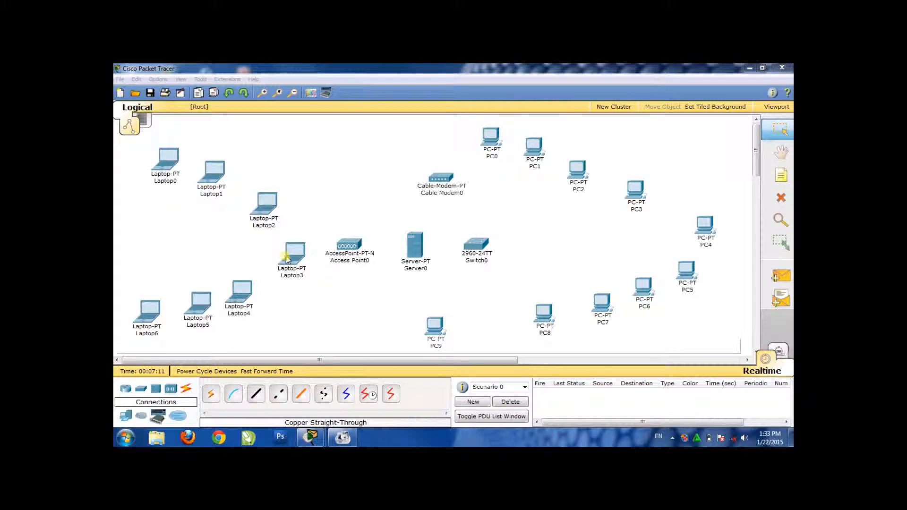
{"action": "left_click_drag", "start_coordinate": [292, 253], "coordinate": [289, 246]}
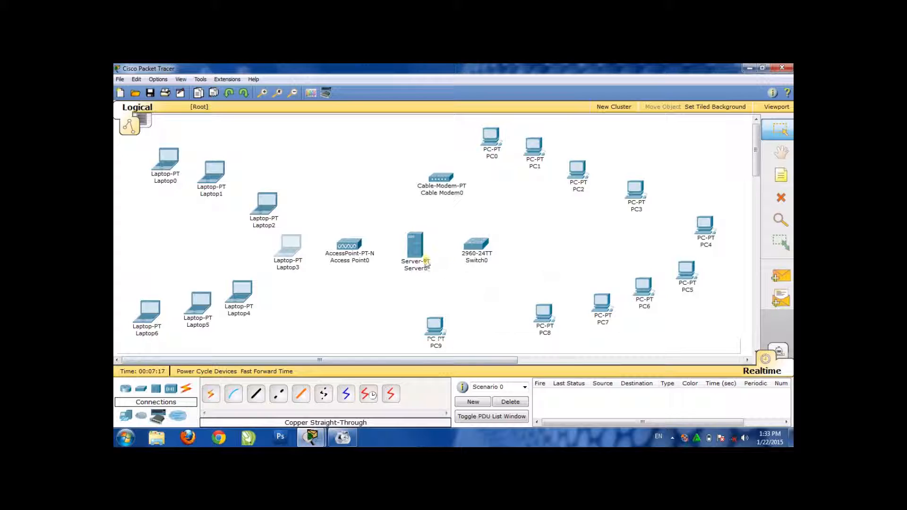
{"action": "mouse_move", "coordinate": [422, 253]}
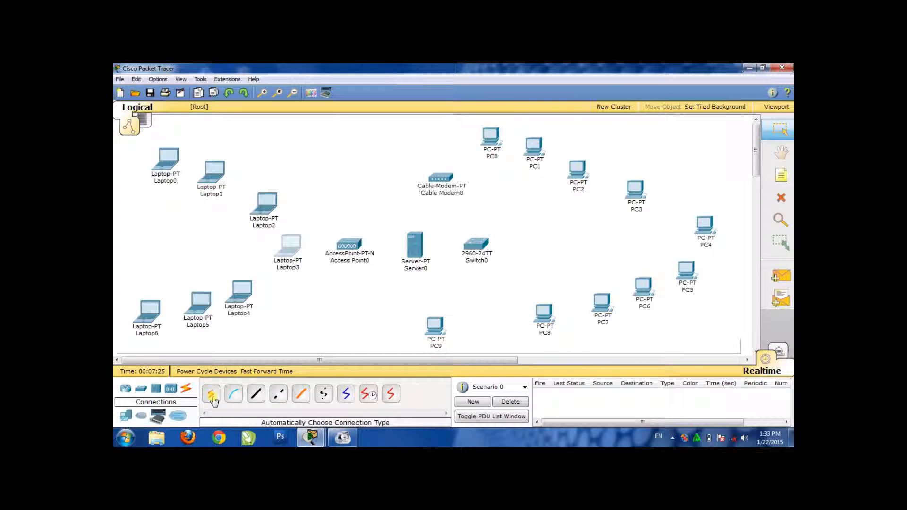
{"action": "left_click", "coordinate": [256, 394]}
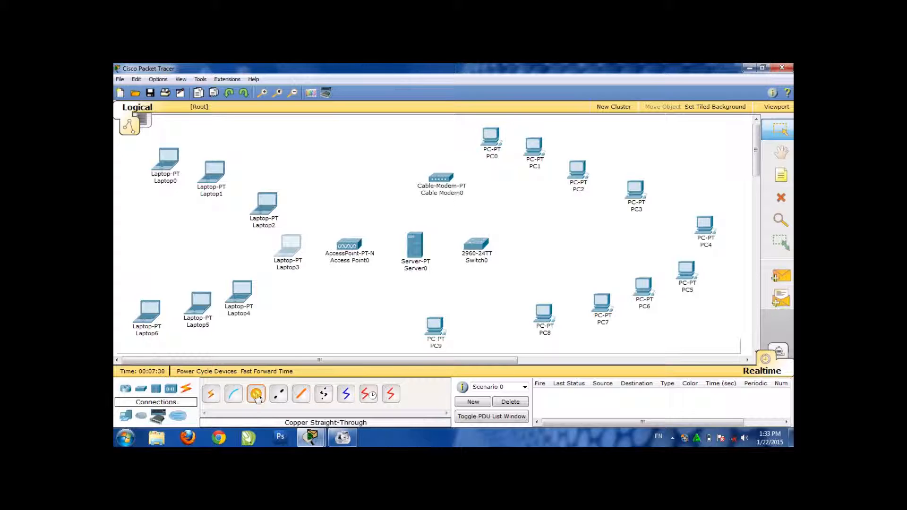
{"action": "left_click", "coordinate": [416, 249]}
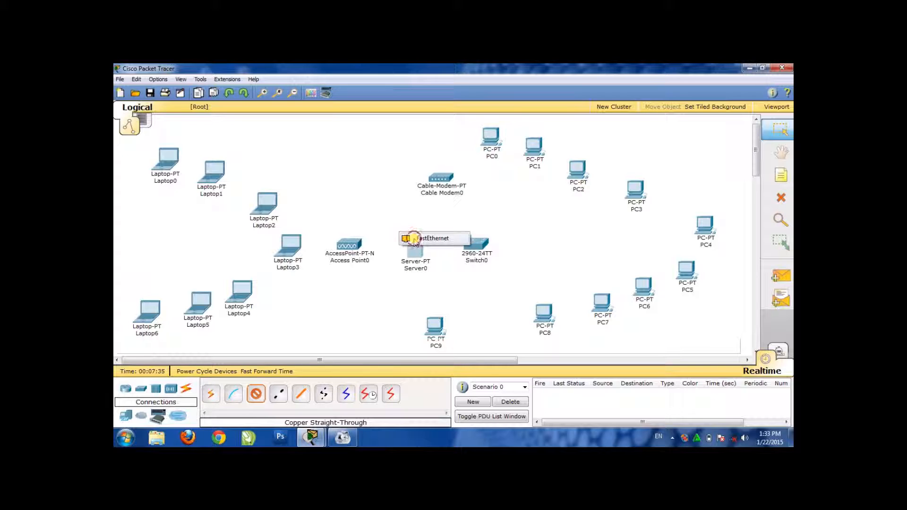
{"action": "left_click", "coordinate": [415, 239]}
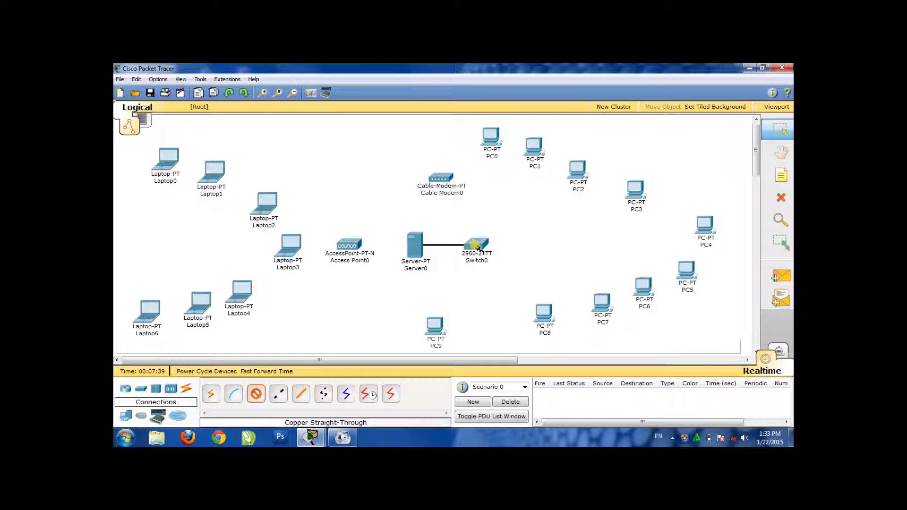
{"action": "left_click", "coordinate": [476, 245]}
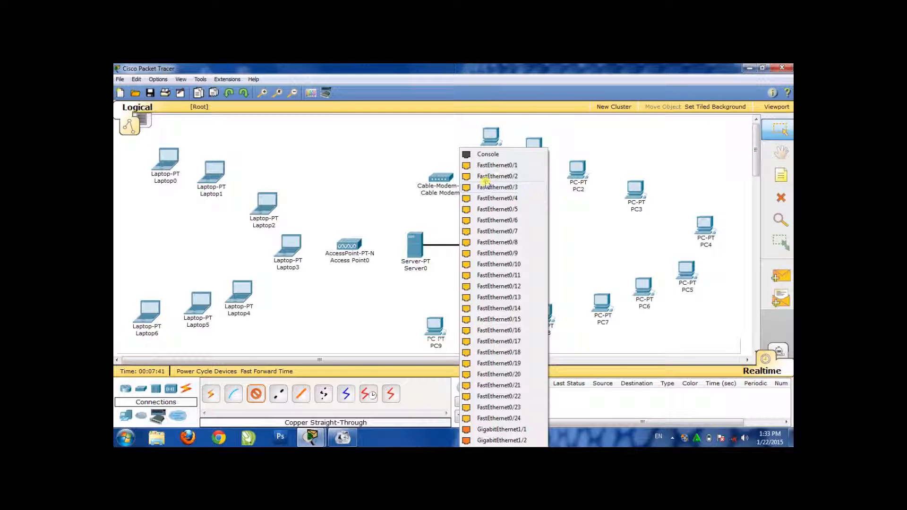
{"action": "left_click", "coordinate": [485, 166]}
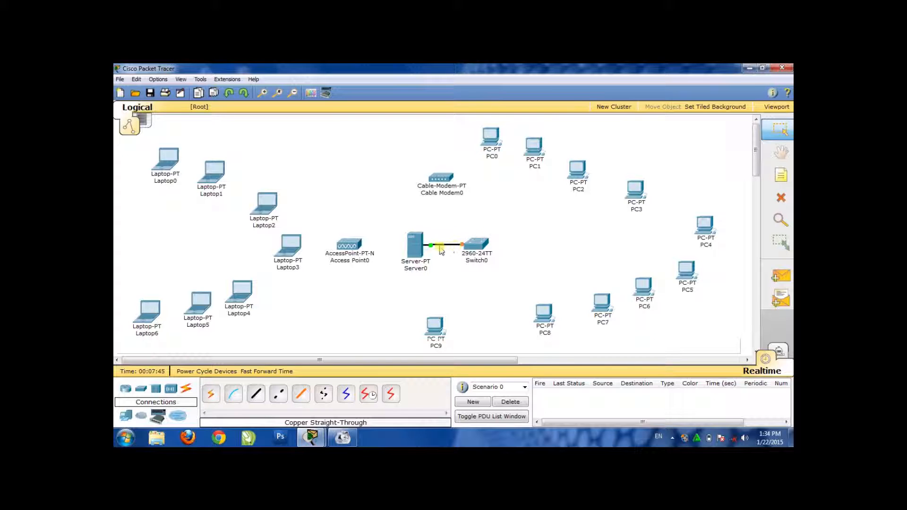
{"action": "mouse_move", "coordinate": [456, 250]}
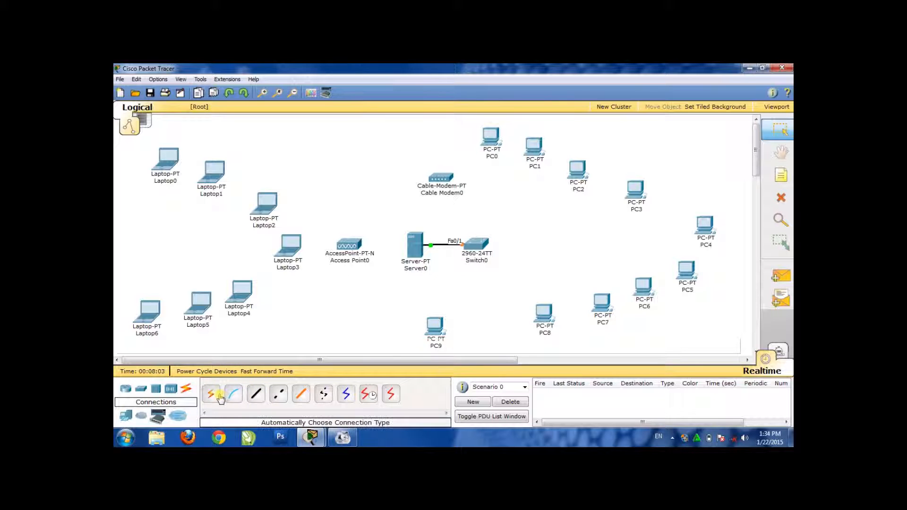
Connect the cable modem to the switch with the automatically chosen connection type
{"action": "left_click", "coordinate": [214, 395]}
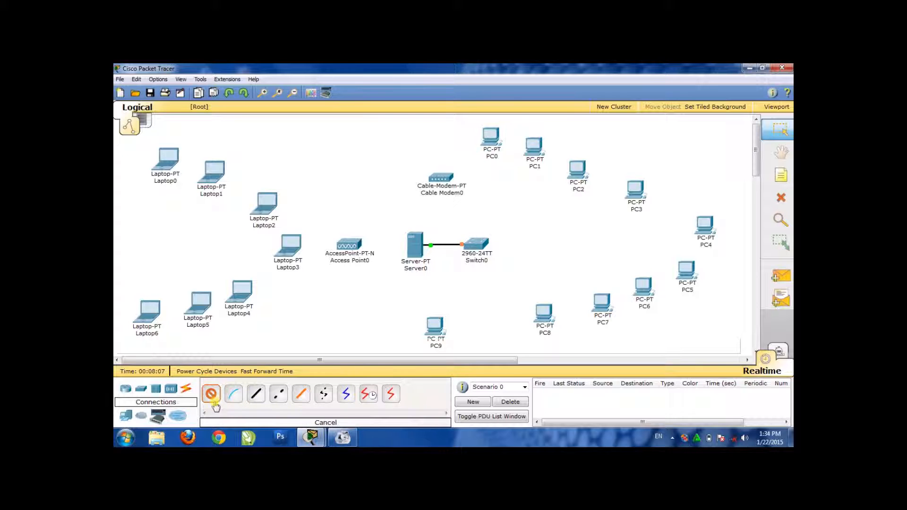
{"action": "left_click", "coordinate": [211, 394]}
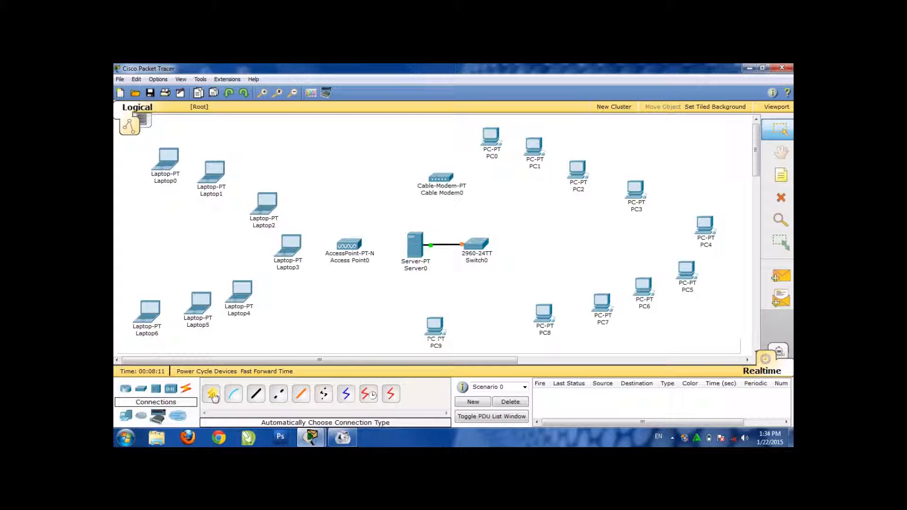
{"action": "left_click", "coordinate": [212, 395]}
{"action": "left_click", "coordinate": [439, 181]}
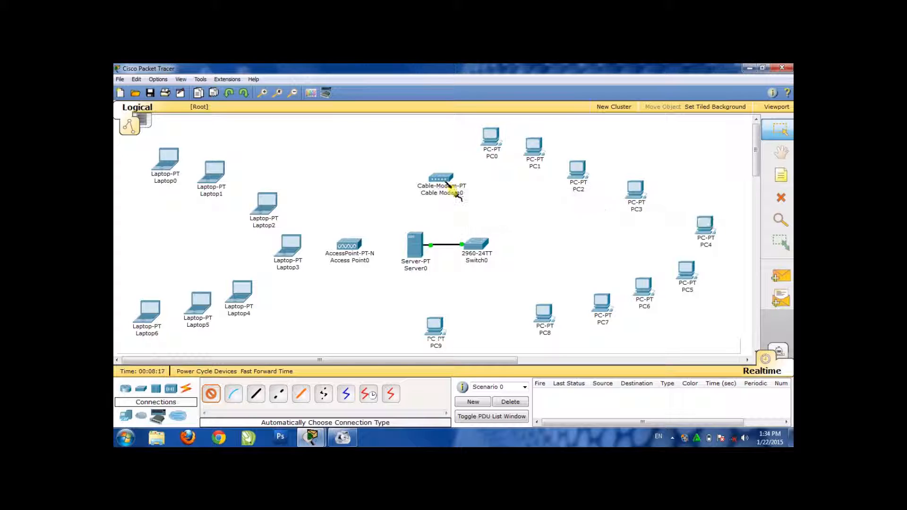
{"action": "left_click", "coordinate": [476, 246]}
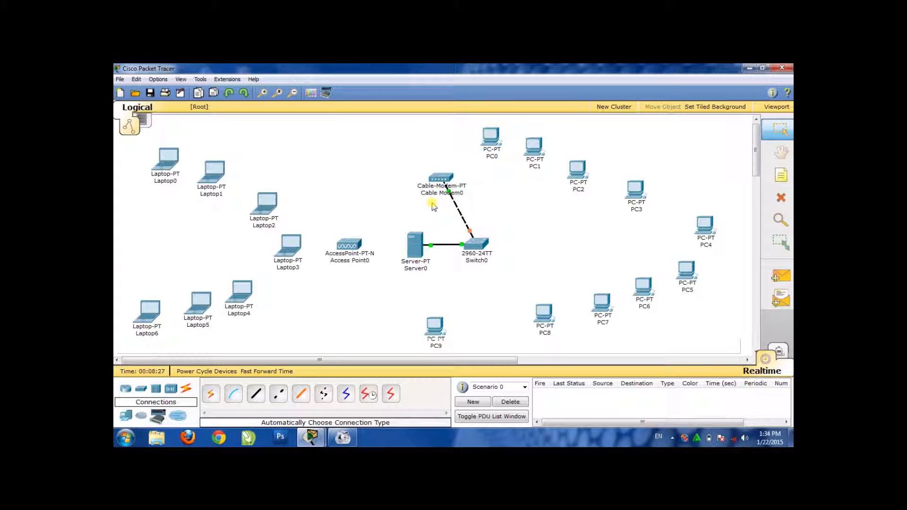
Connect the access point's Port 0 to the switch's FastEthernet0/3 using a Copper Straight-Through cable
{"action": "mouse_move", "coordinate": [495, 260]}
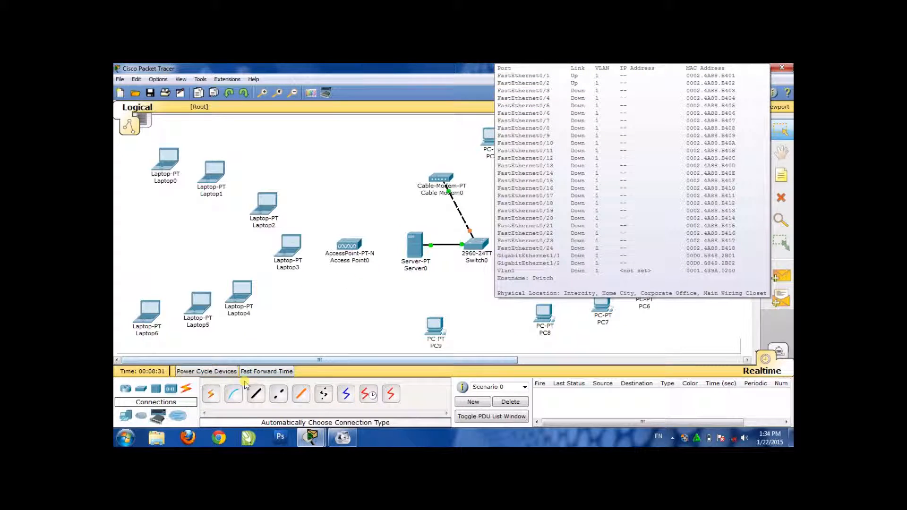
{"action": "left_click", "coordinate": [255, 394]}
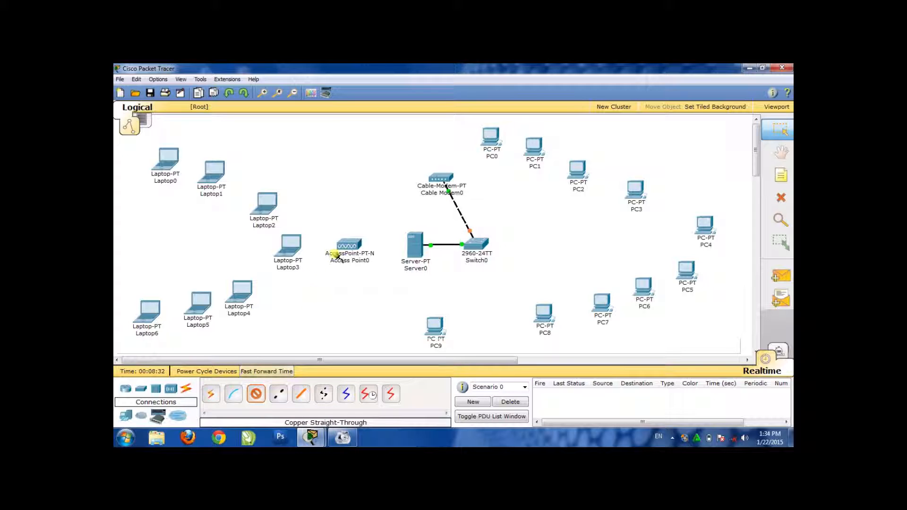
{"action": "left_click", "coordinate": [352, 247]}
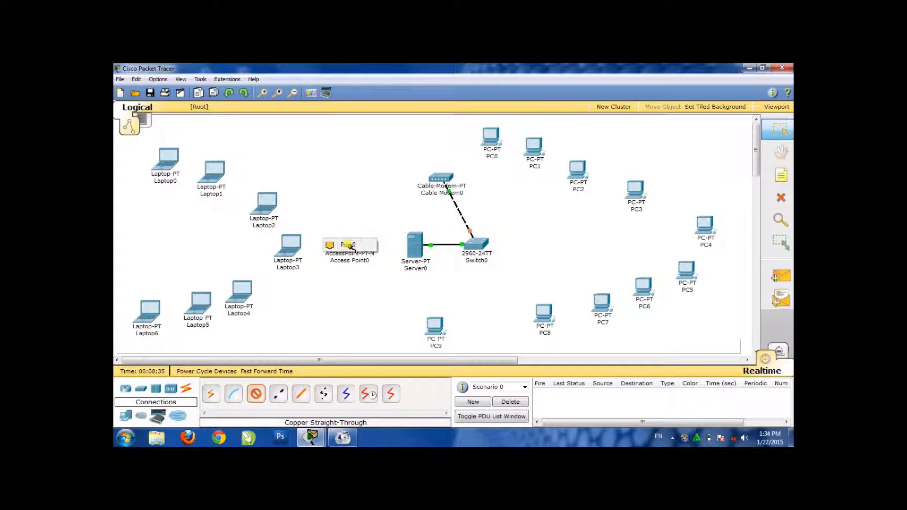
{"action": "left_click", "coordinate": [348, 245]}
{"action": "left_click", "coordinate": [349, 246]}
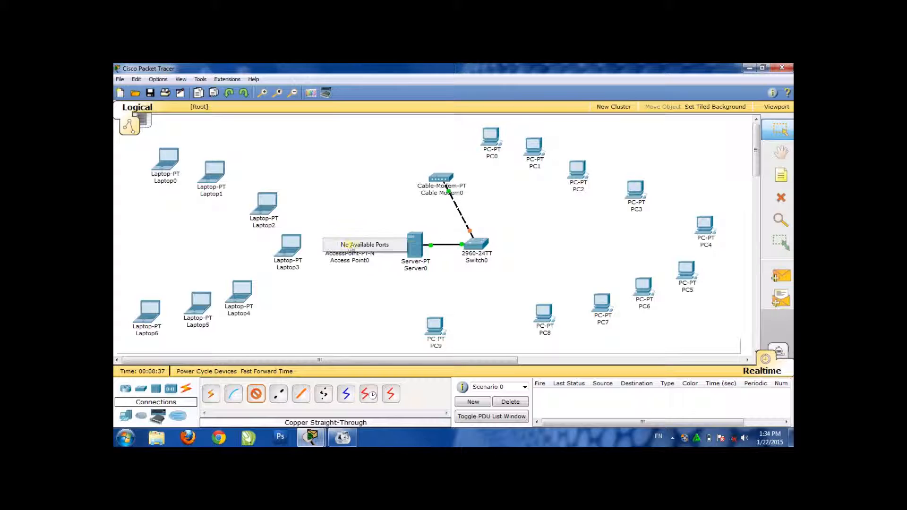
{"action": "left_click", "coordinate": [479, 245]}
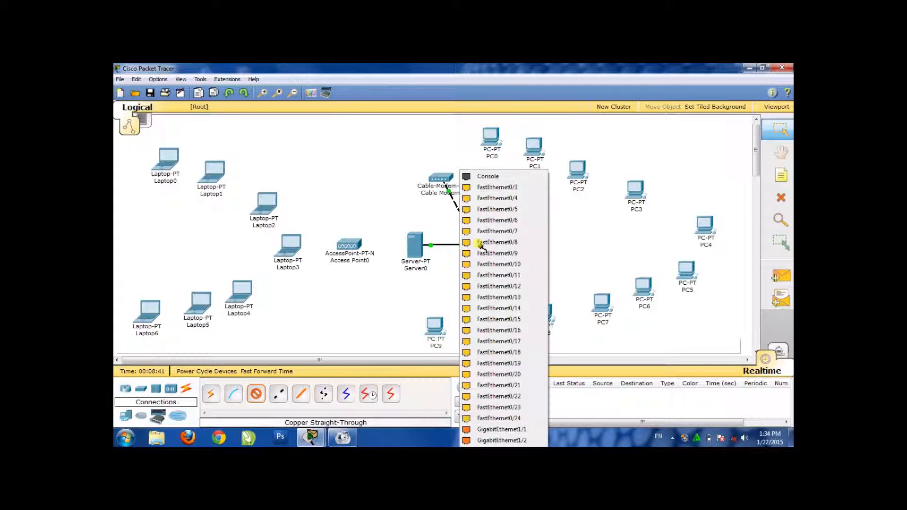
{"action": "left_click", "coordinate": [502, 188]}
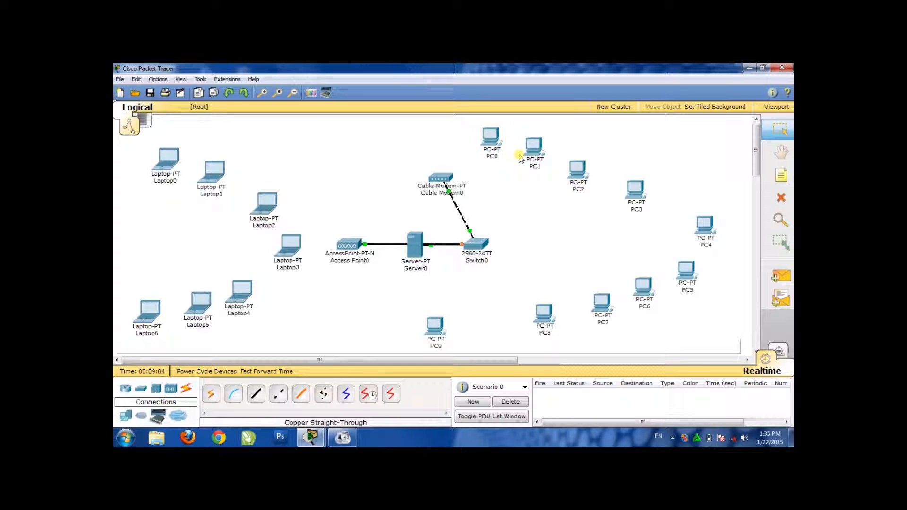
Connect PC0's FastEthernet port to the switch's FastEthernet0/4 using a Copper Straight-Through cable
{"action": "mouse_move", "coordinate": [494, 144]}
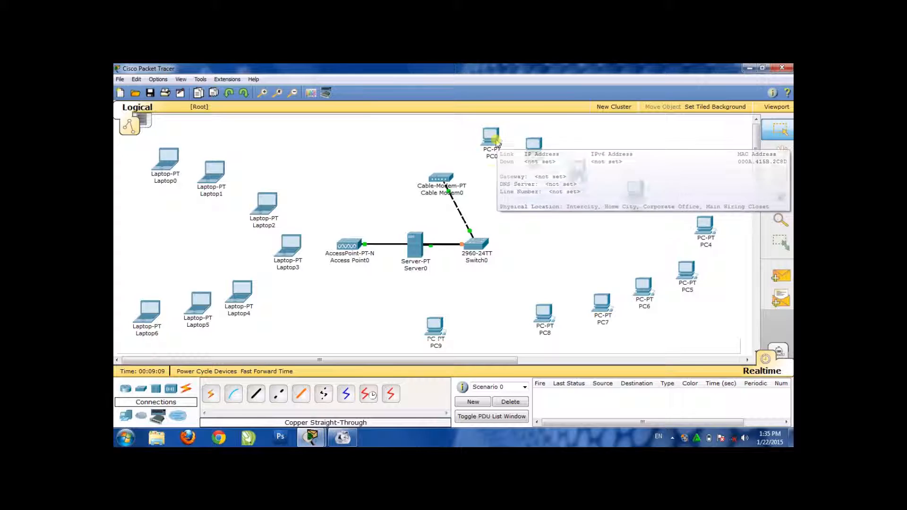
{"action": "mouse_move", "coordinate": [420, 252]}
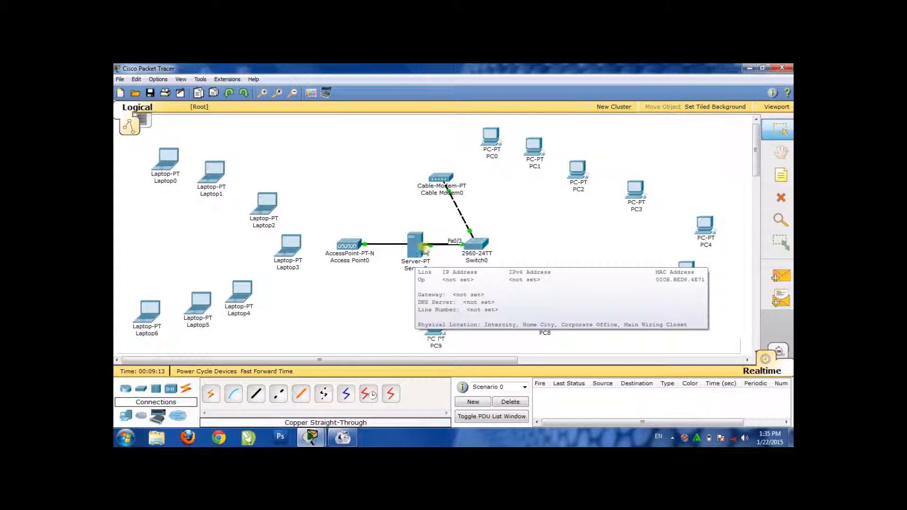
{"action": "mouse_move", "coordinate": [403, 272]}
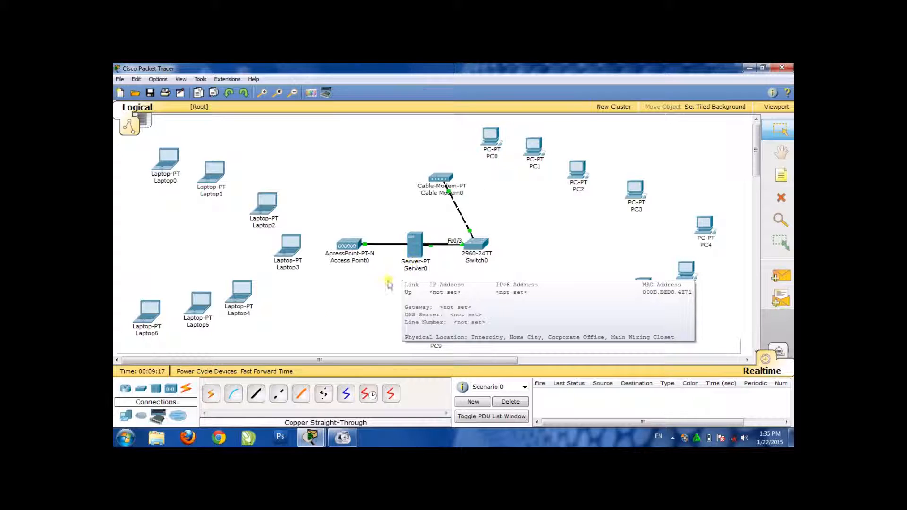
{"action": "left_click", "coordinate": [256, 393]}
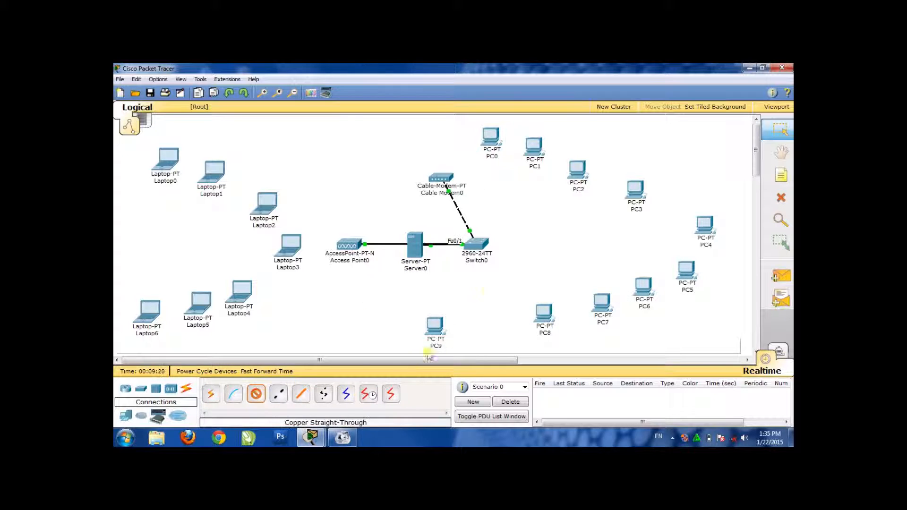
{"action": "left_click", "coordinate": [492, 134]}
{"action": "left_click", "coordinate": [511, 144]}
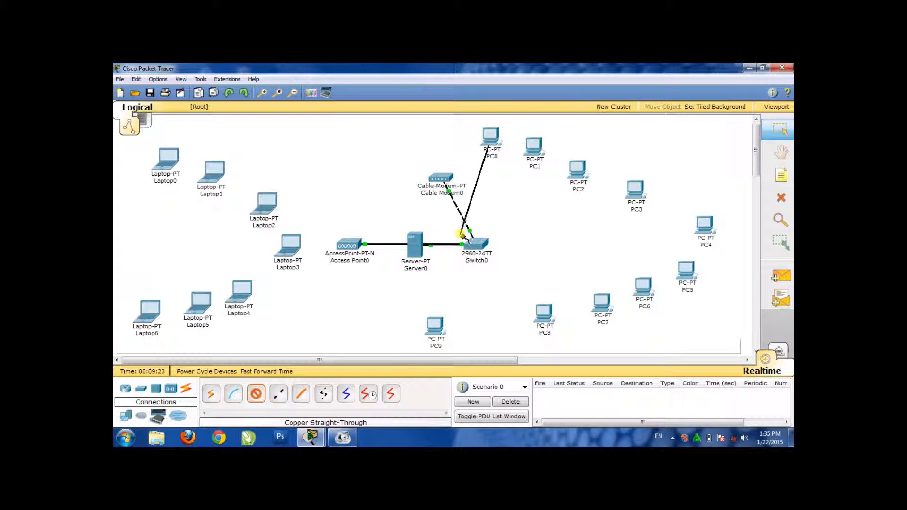
{"action": "left_click", "coordinate": [483, 252]}
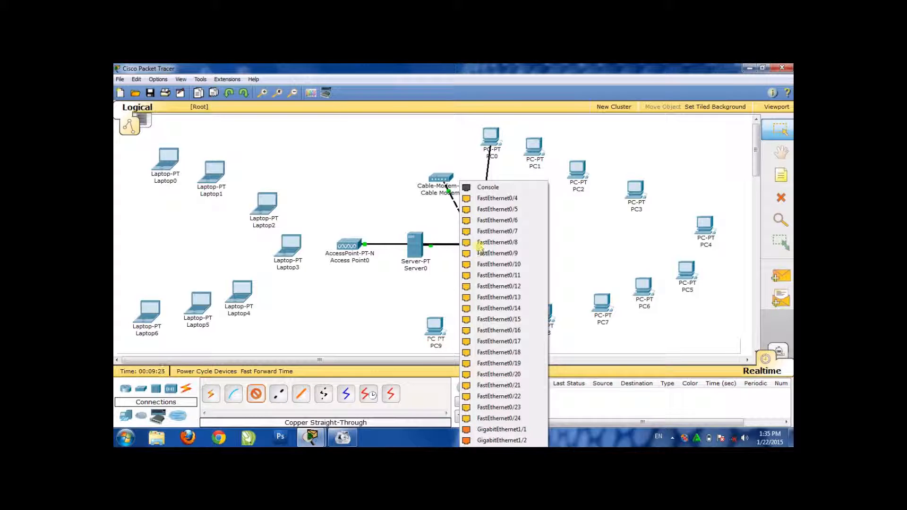
{"action": "left_click", "coordinate": [480, 204]}
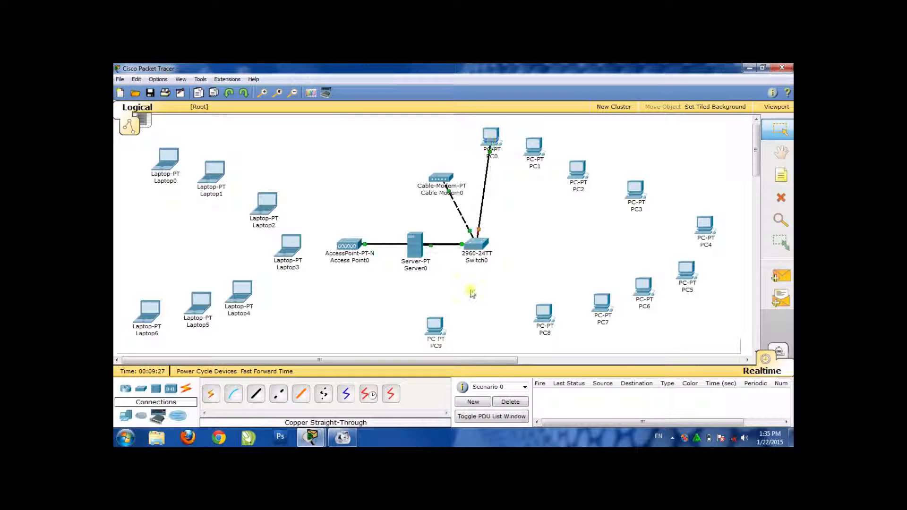
Connect PC1's FastEthernet port to the switch's FastEthernet0/5 using a Copper Straight-Through cable
{"action": "left_click", "coordinate": [256, 395]}
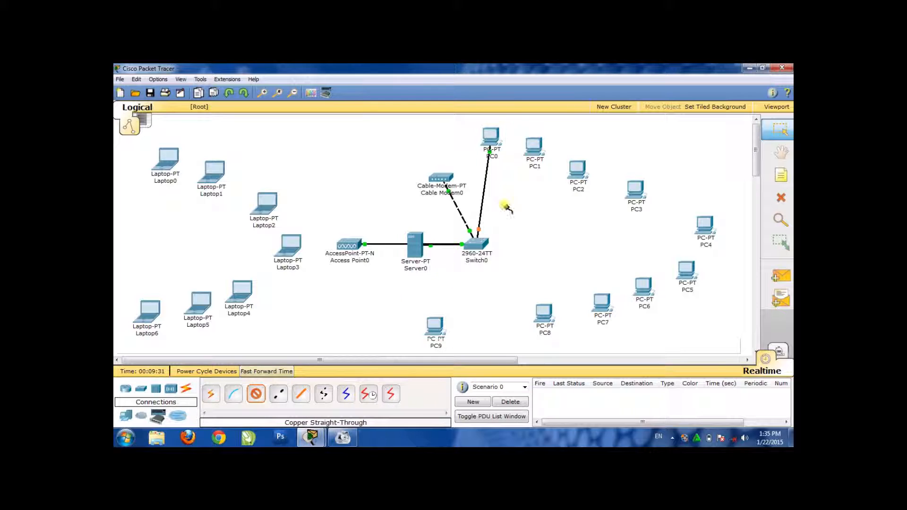
{"action": "left_click", "coordinate": [537, 146]}
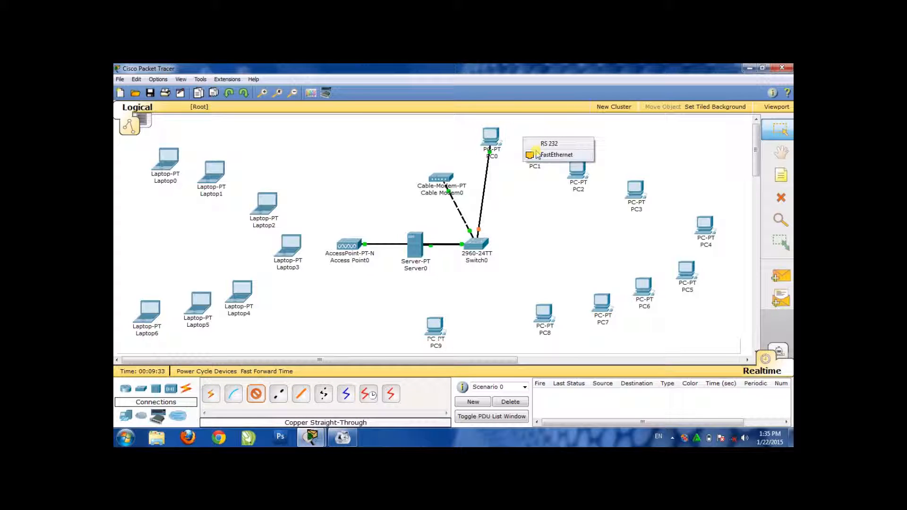
{"action": "left_click", "coordinate": [532, 155]}
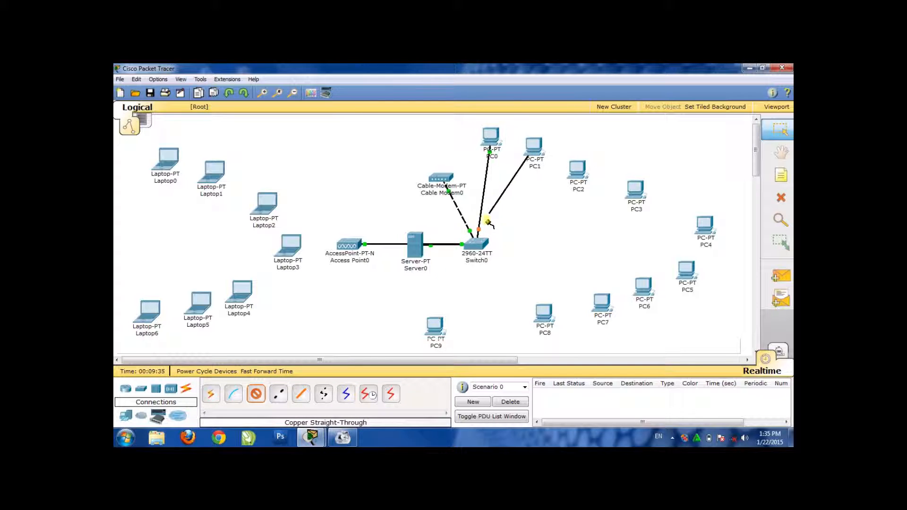
{"action": "left_click", "coordinate": [478, 246]}
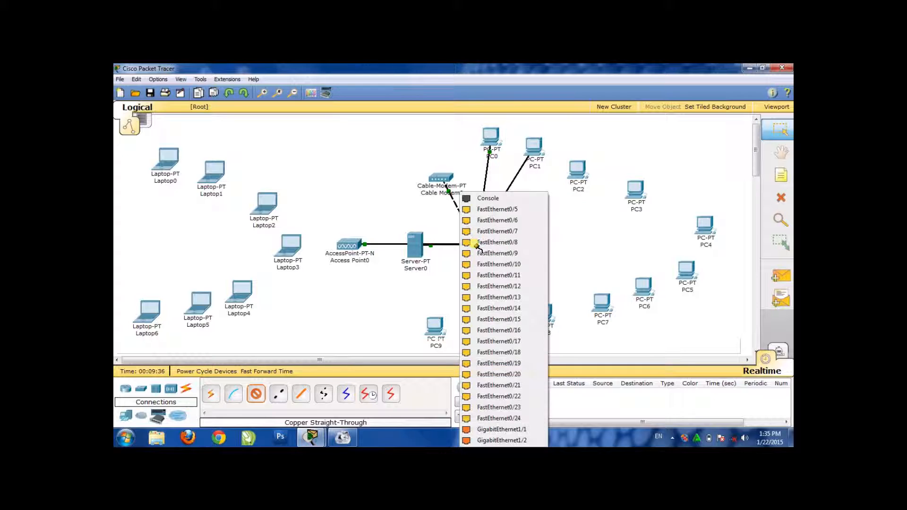
{"action": "left_click", "coordinate": [486, 209]}
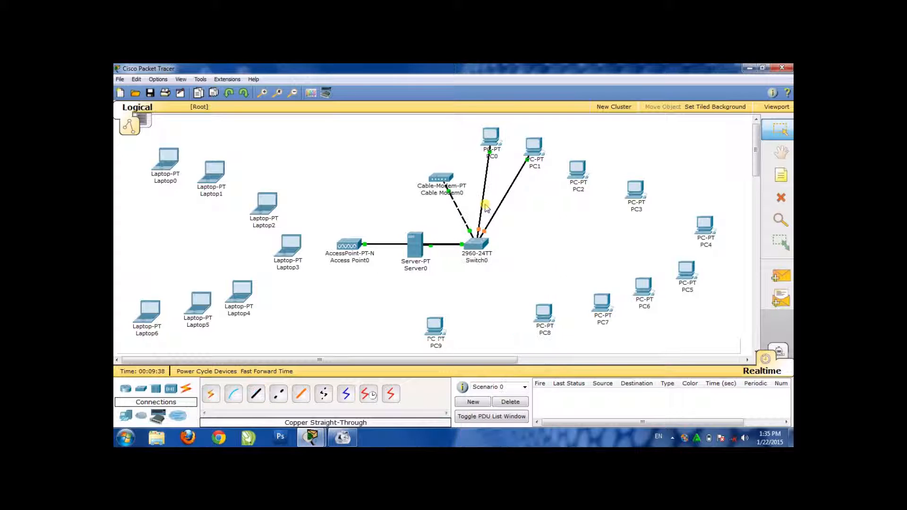
Connect PC2's FastEthernet port to the switch's FastEthernet0/6 using a Copper Straight-Through cable
{"action": "left_click", "coordinate": [251, 399]}
{"action": "left_click", "coordinate": [577, 173]}
{"action": "left_click", "coordinate": [588, 178]}
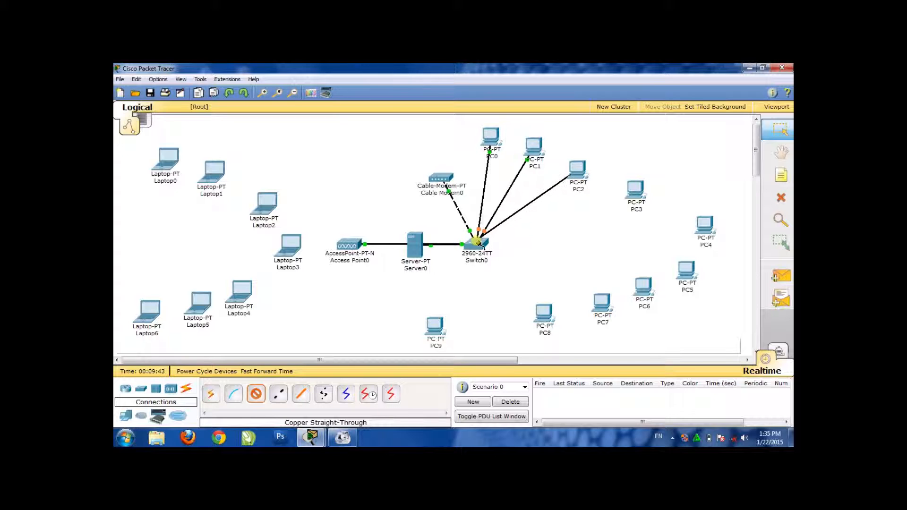
{"action": "left_click", "coordinate": [477, 242]}
{"action": "left_click", "coordinate": [488, 219]}
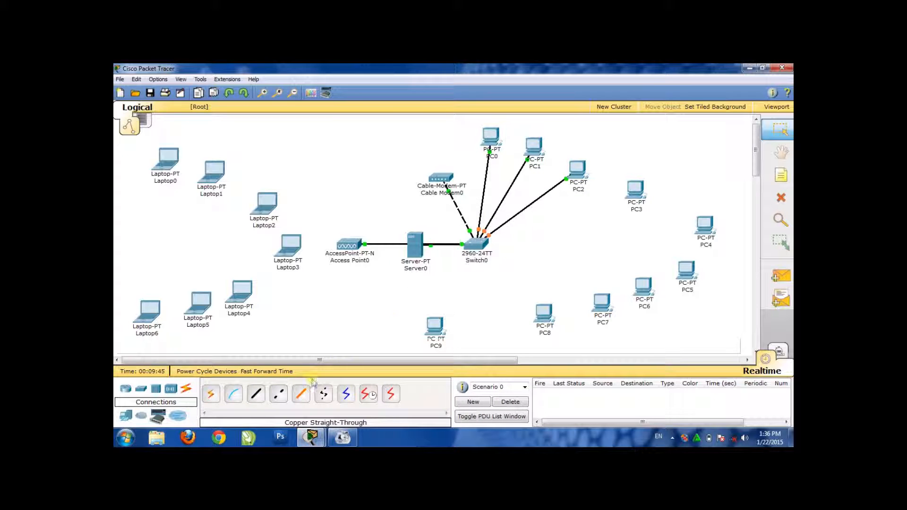
Connect PC3's FastEthernet port to the switch's FastEthernet0/7 using a Copper Straight-Through cable
{"action": "left_click", "coordinate": [256, 394]}
{"action": "left_click", "coordinate": [636, 190]}
{"action": "left_click", "coordinate": [639, 199]}
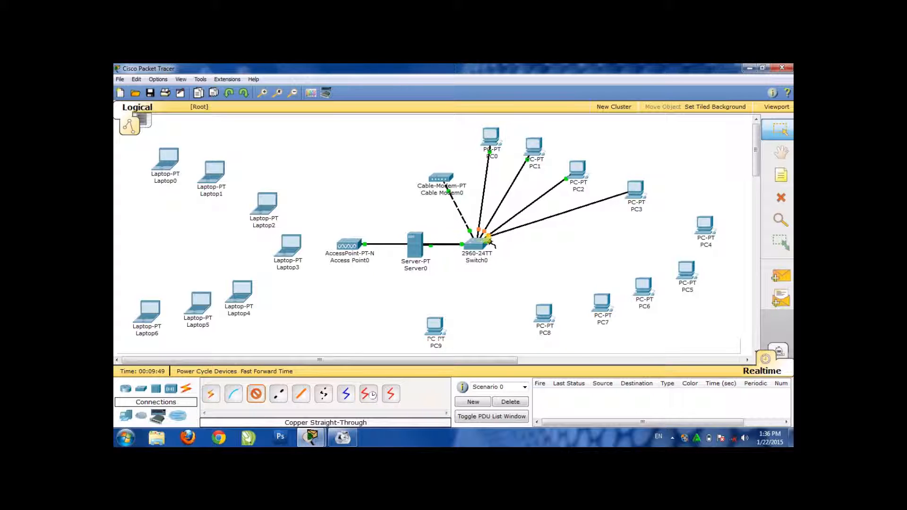
{"action": "left_click", "coordinate": [476, 243]}
{"action": "left_click", "coordinate": [531, 231]}
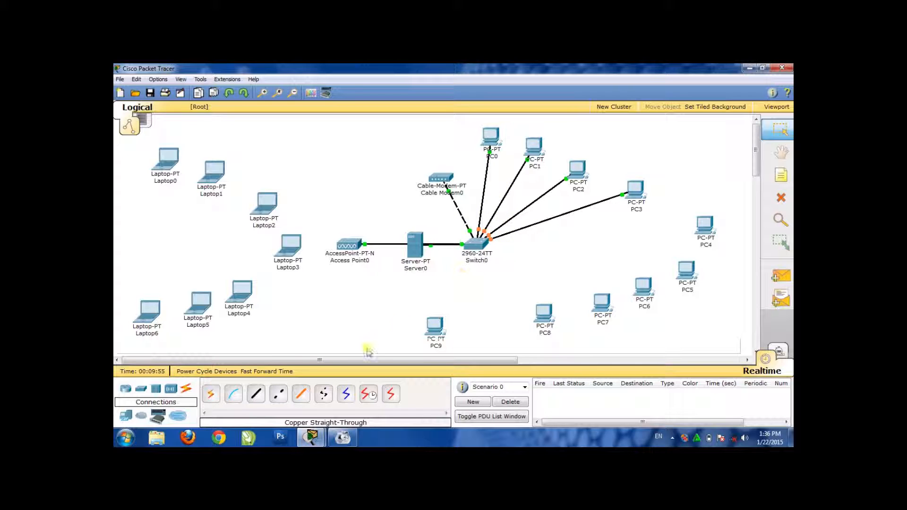
Connect PC4's FastEthernet port to the switch's FastEthernet0/8 using a Copper Straight-Through cable
{"action": "left_click", "coordinate": [256, 397]}
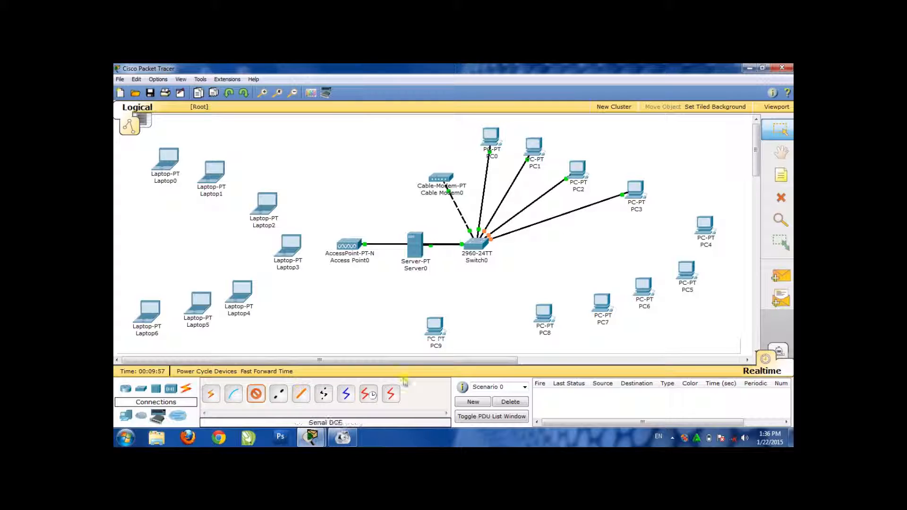
{"action": "left_click", "coordinate": [704, 230]}
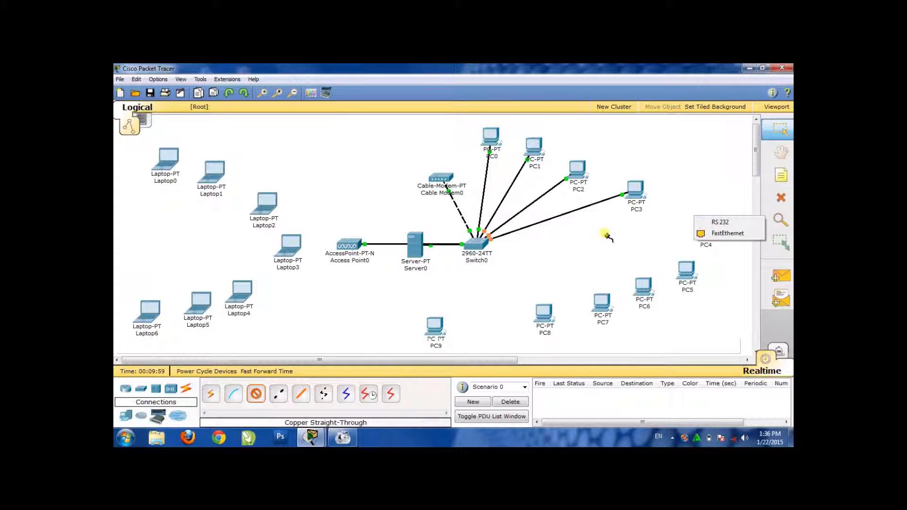
{"action": "left_click", "coordinate": [709, 237]}
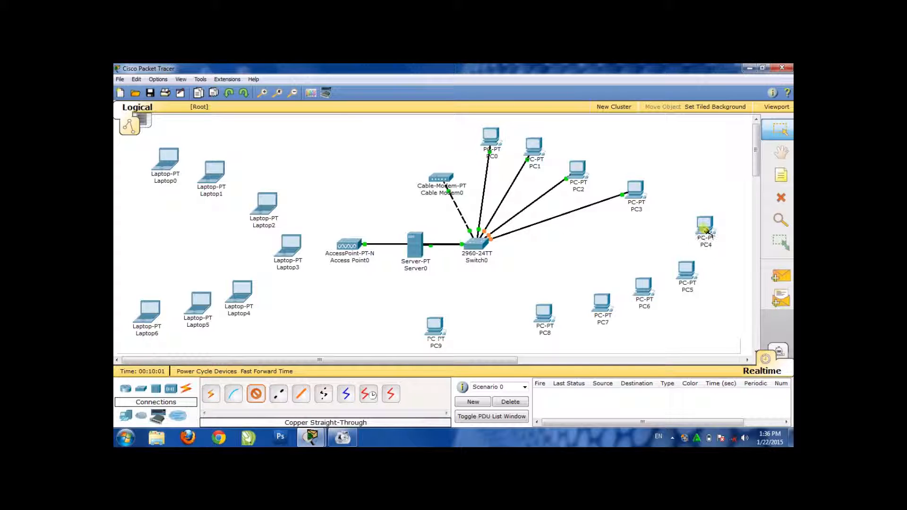
{"action": "left_click", "coordinate": [480, 244]}
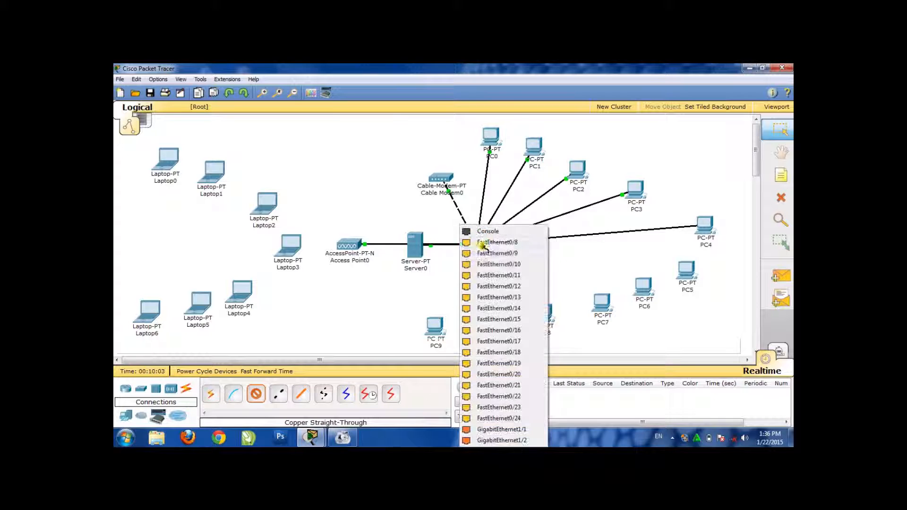
{"action": "left_click", "coordinate": [489, 244]}
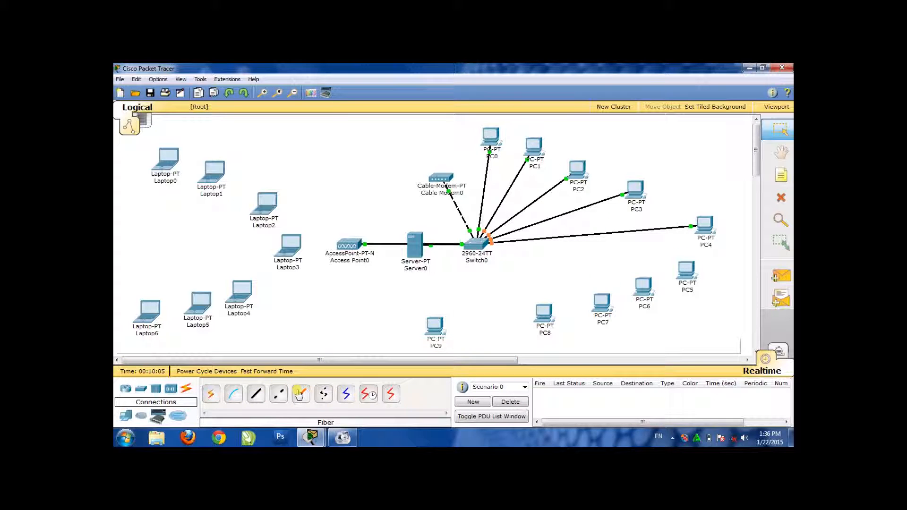
Connect PC5's FastEthernet port to the switch's FastEthernet0/9 using a Copper Cross-Over cable
{"action": "left_click", "coordinate": [280, 395]}
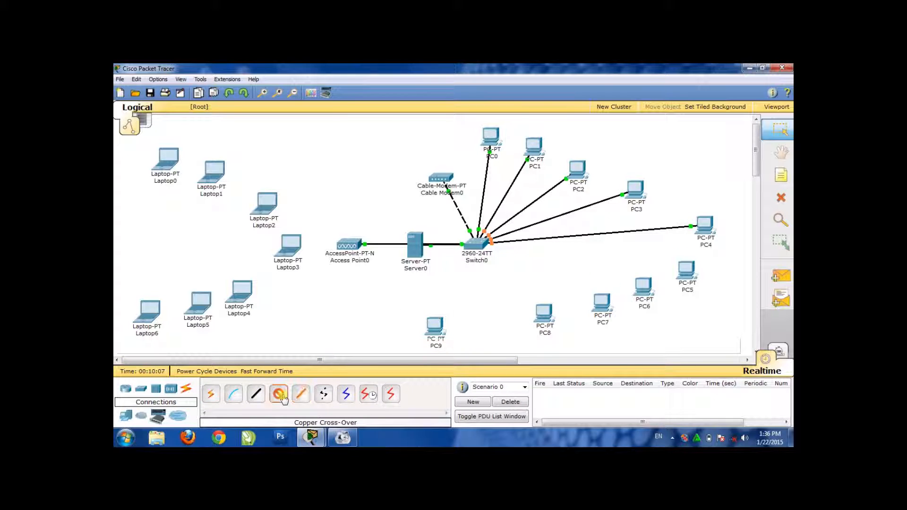
{"action": "left_click", "coordinate": [686, 273]}
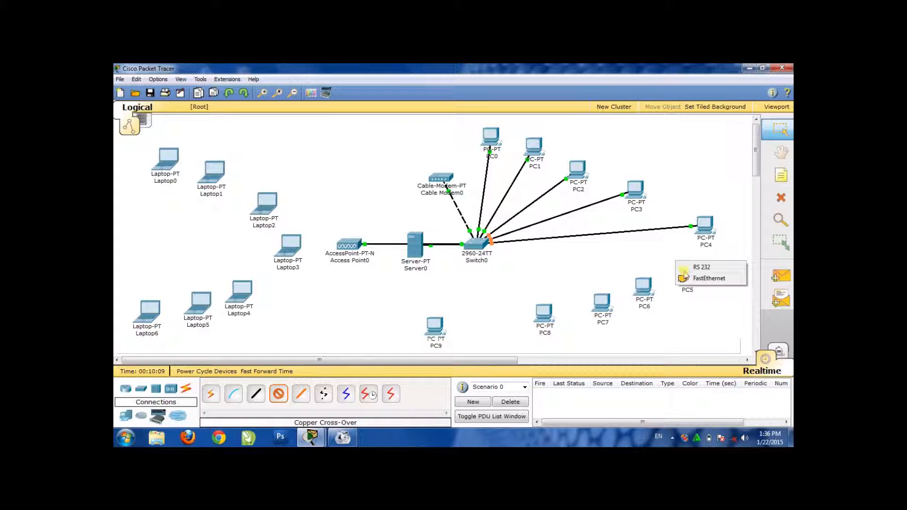
{"action": "left_click", "coordinate": [689, 278]}
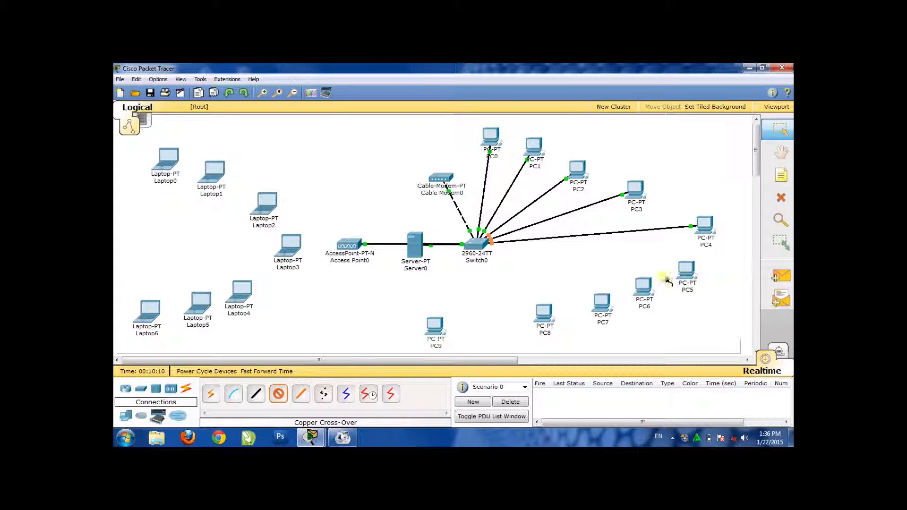
{"action": "left_click", "coordinate": [474, 244]}
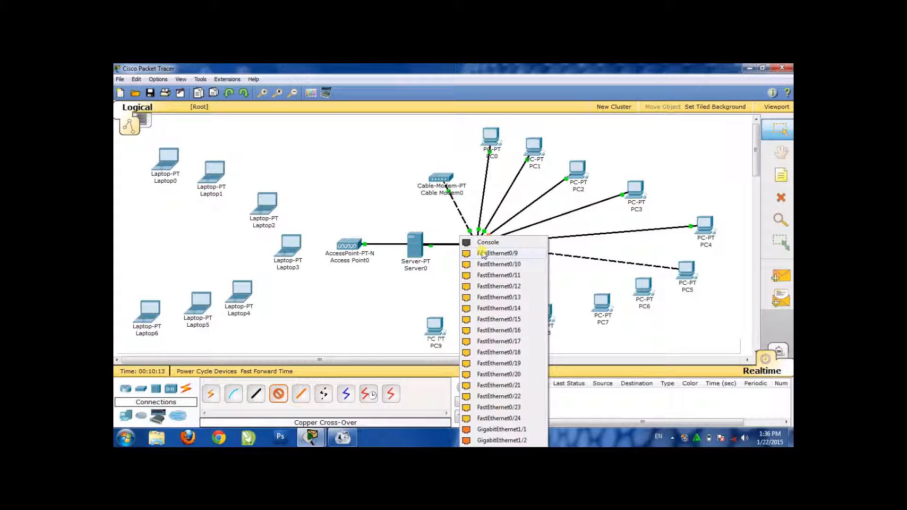
{"action": "left_click", "coordinate": [483, 254]}
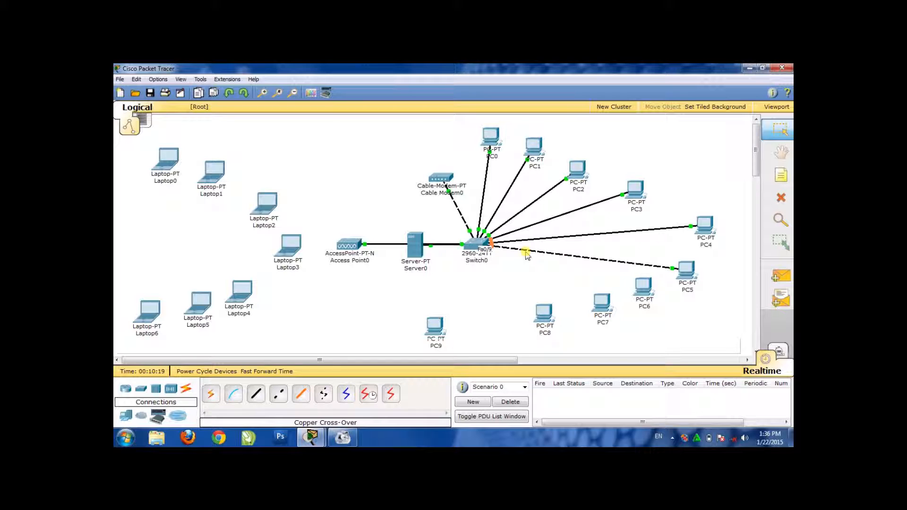
Connect PC6's FastEthernet port to the switch's FastEthernet0/10 using a Copper Straight-Through cable
{"action": "mouse_move", "coordinate": [600, 293]}
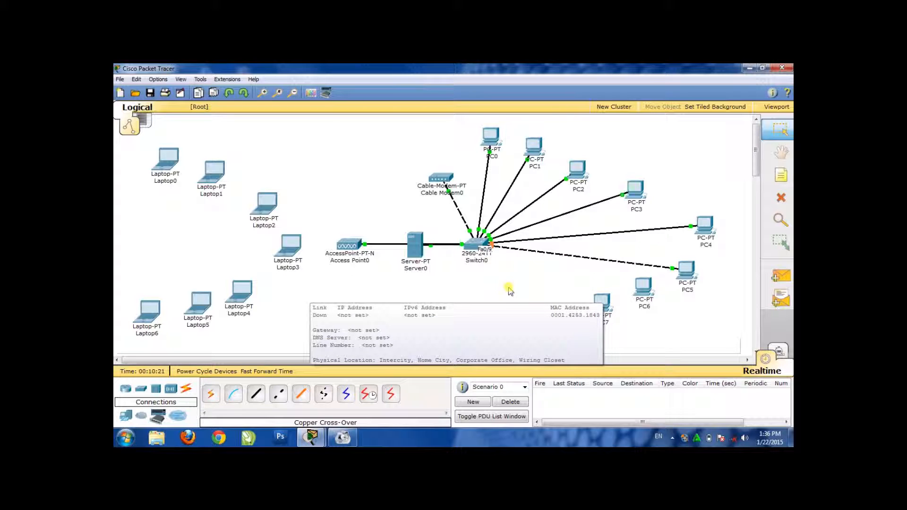
{"action": "left_click", "coordinate": [259, 395]}
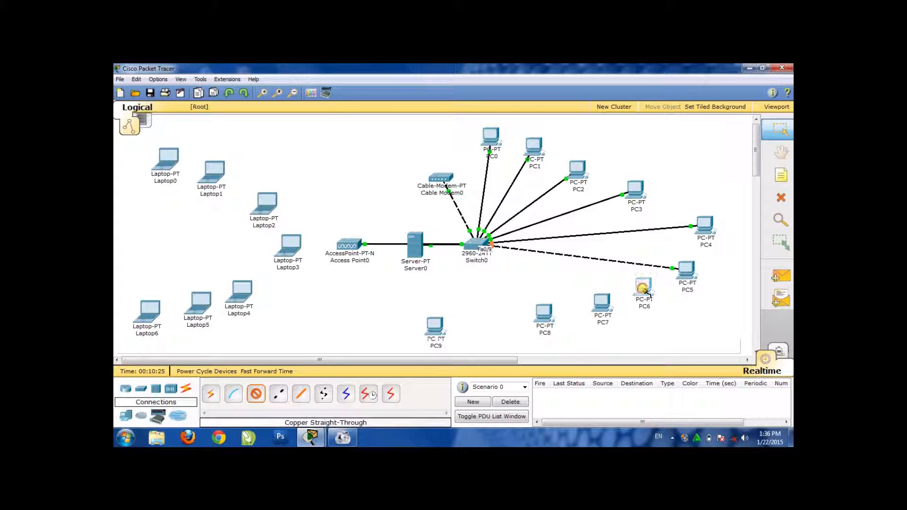
{"action": "left_click", "coordinate": [629, 283]}
{"action": "left_click", "coordinate": [646, 295]}
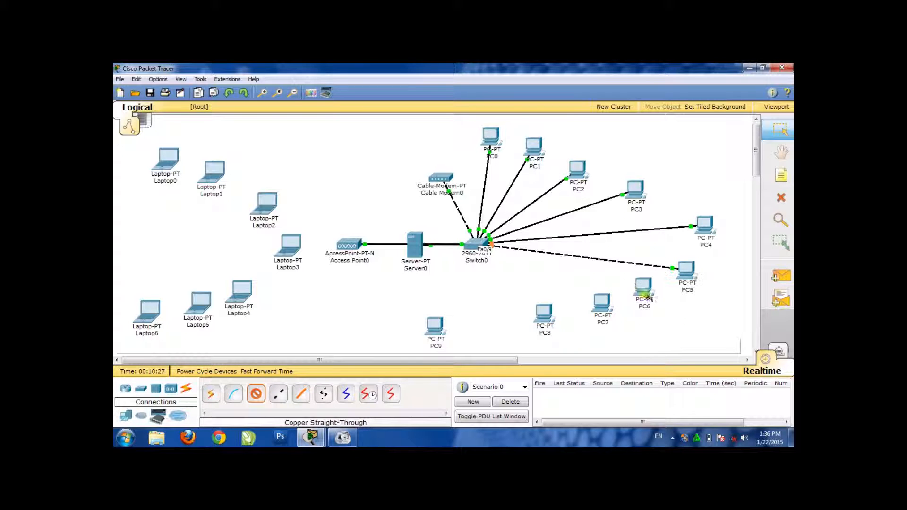
{"action": "left_click", "coordinate": [486, 247]}
{"action": "left_click", "coordinate": [484, 257]}
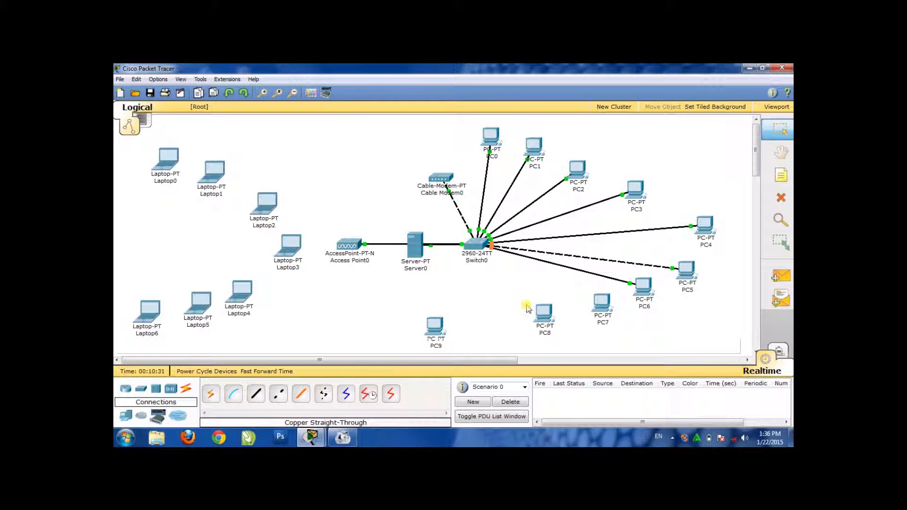
Connect PC7's FastEthernet port to the switch's FastEthernet0/11 using a Copper Straight-Through cable
{"action": "left_click", "coordinate": [256, 393]}
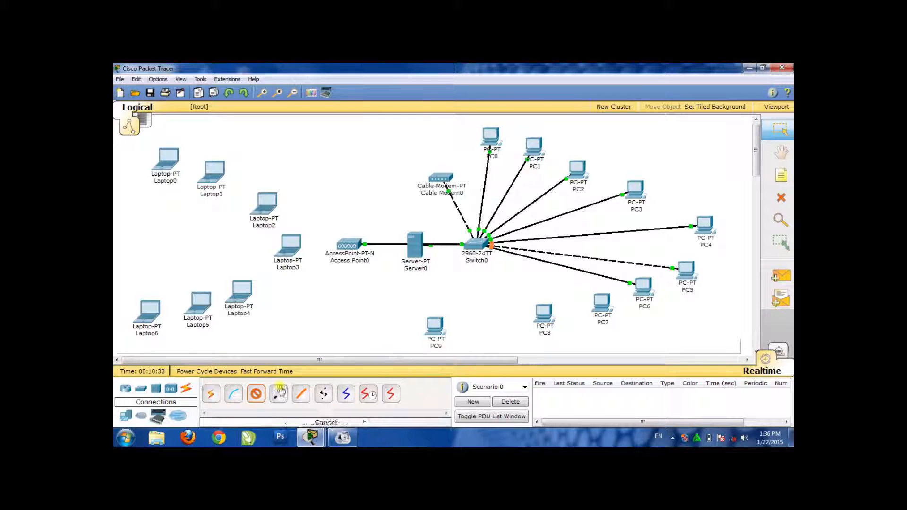
{"action": "left_click", "coordinate": [598, 305]}
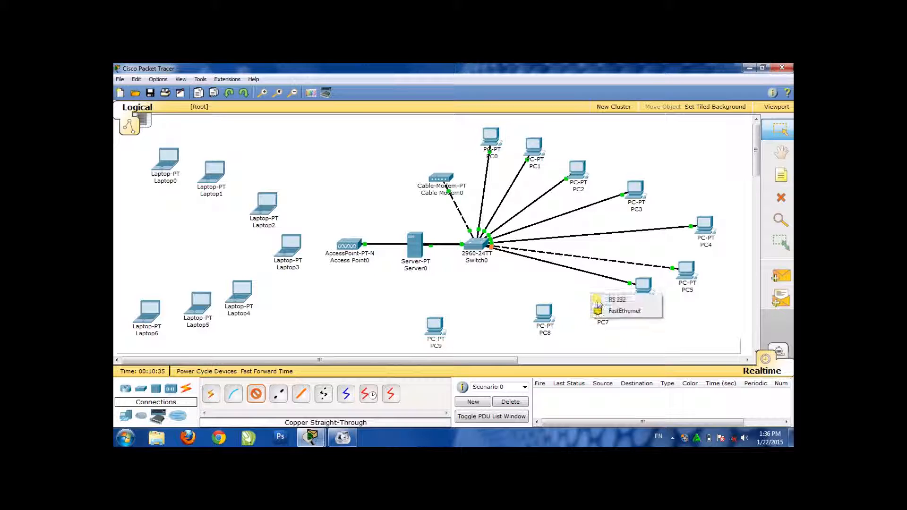
{"action": "left_click", "coordinate": [603, 310]}
{"action": "left_click", "coordinate": [471, 245]}
{"action": "left_click", "coordinate": [480, 261]}
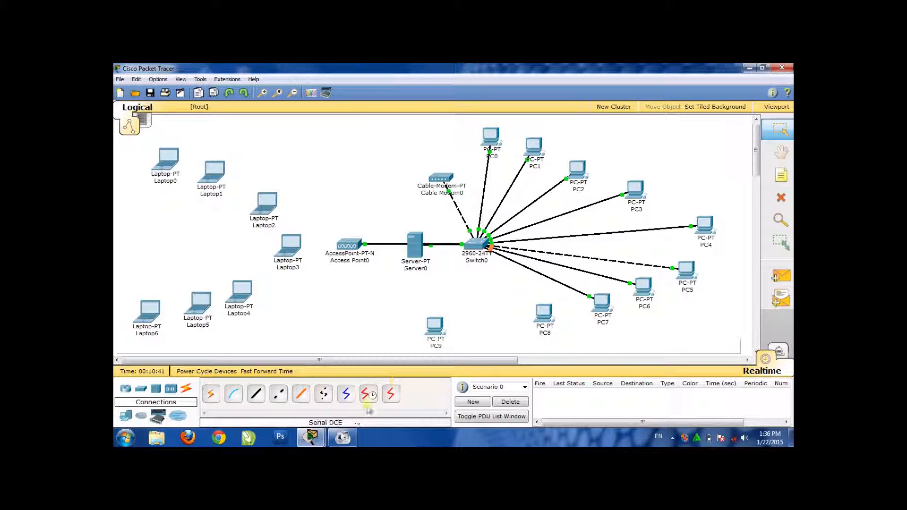
Connect PC8's FastEthernet port to the switch's FastEthernet0/12 using a Copper Straight-Through cable
{"action": "left_click", "coordinate": [258, 396]}
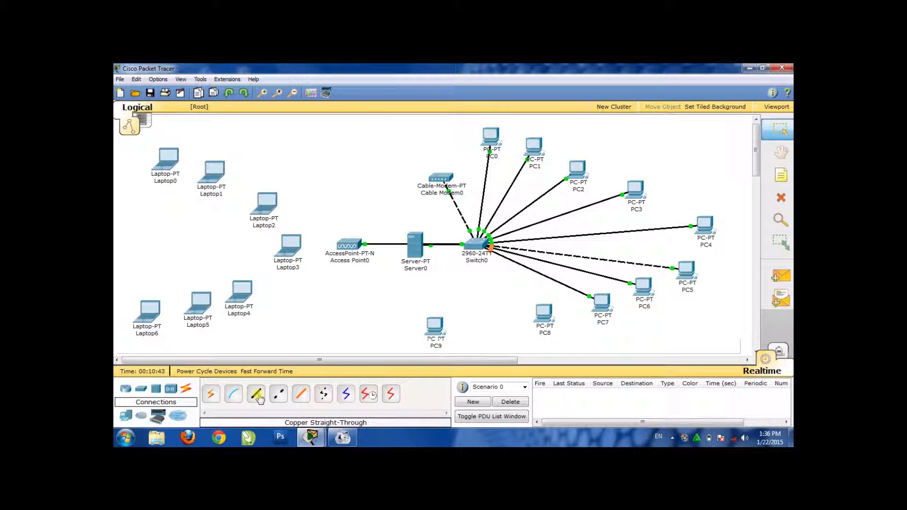
{"action": "left_click", "coordinate": [544, 317]}
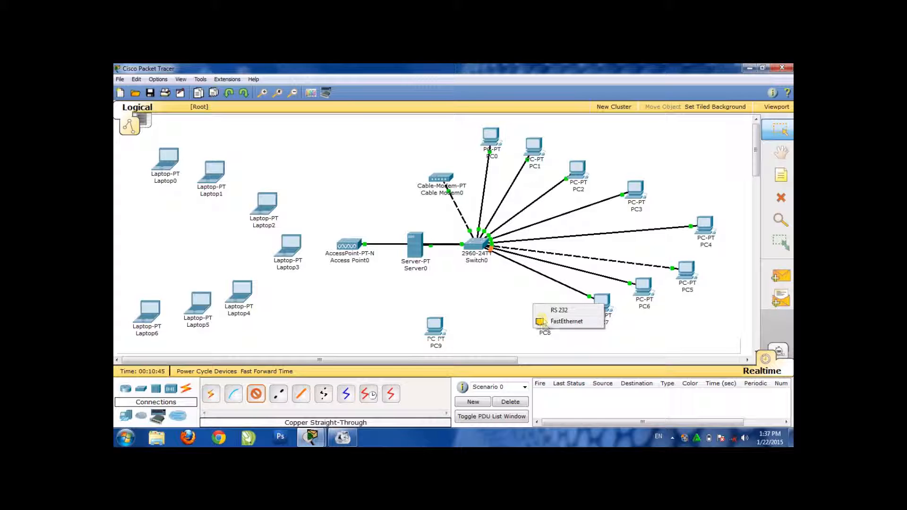
{"action": "left_click", "coordinate": [547, 324]}
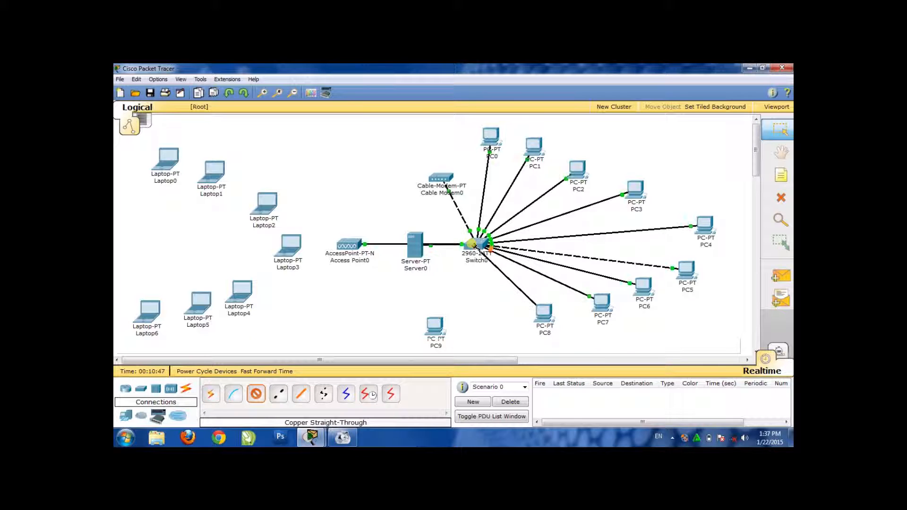
{"action": "left_click", "coordinate": [474, 245]}
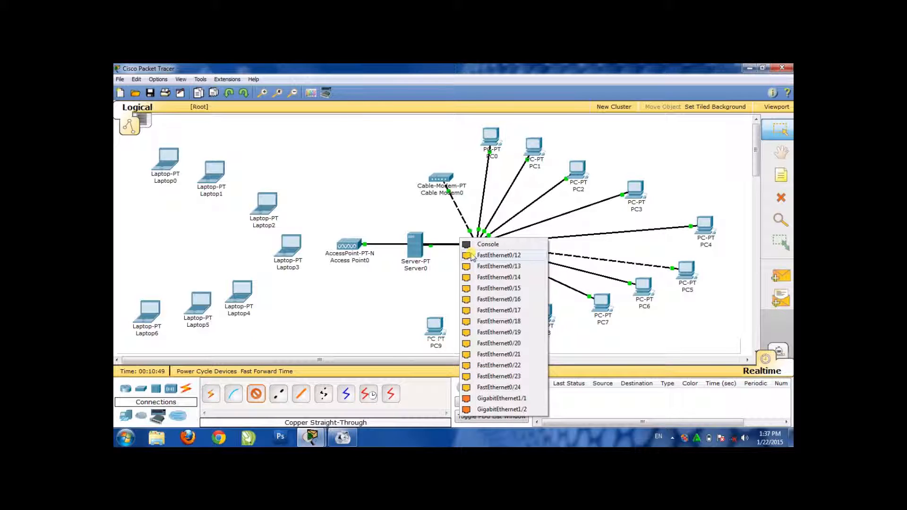
{"action": "left_click", "coordinate": [491, 256]}
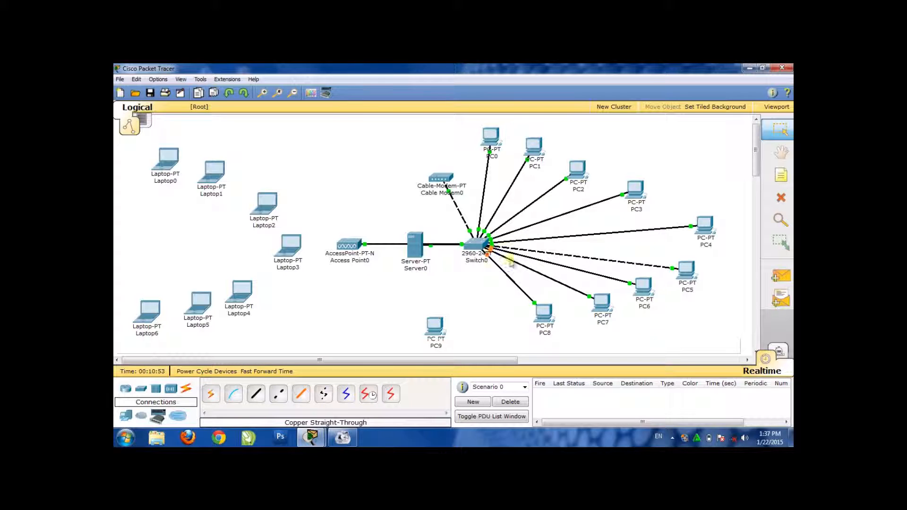
Connect PC9's FastEthernet port to the switch's FastEthernet0/13 using a Copper Straight-Through cable
{"action": "left_click", "coordinate": [257, 395]}
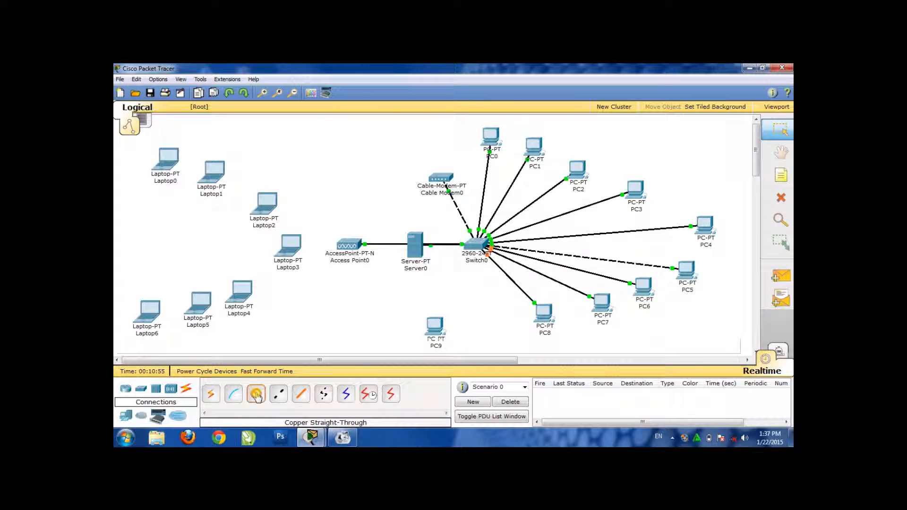
{"action": "left_click", "coordinate": [435, 326]}
{"action": "left_click", "coordinate": [437, 334]}
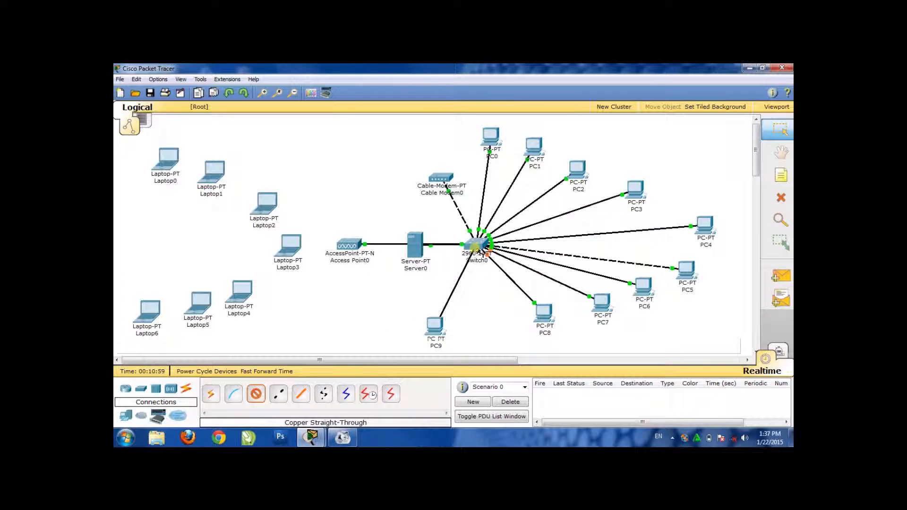
{"action": "left_click", "coordinate": [477, 245]}
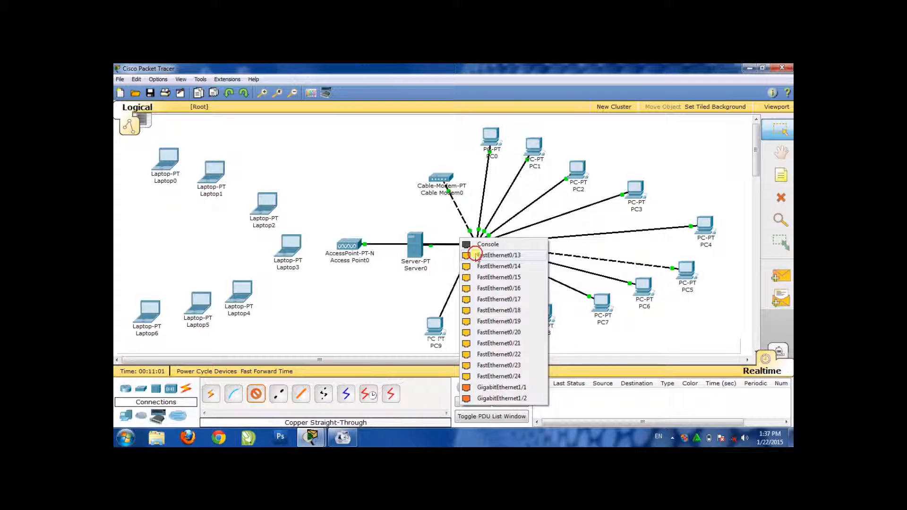
{"action": "left_click", "coordinate": [477, 256]}
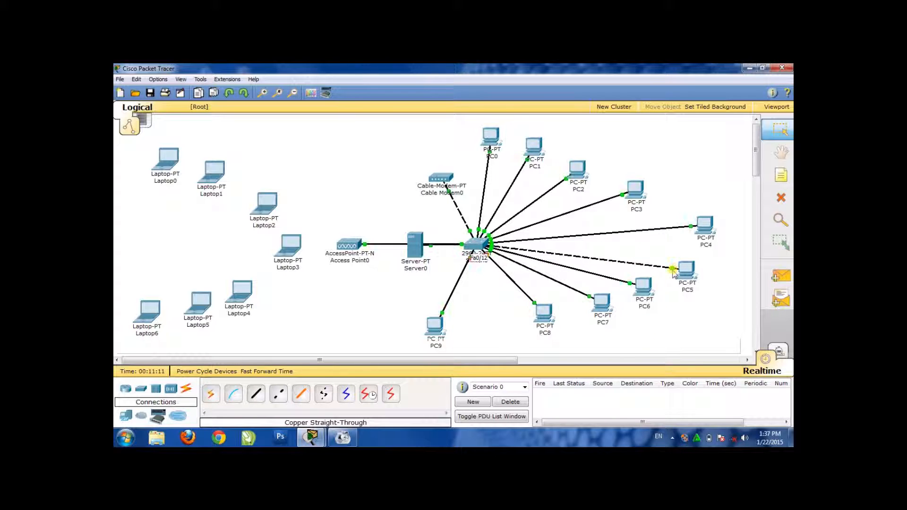
Detach the dashed Copper Cross-Over cable from PC5 and remove that link to the switch
{"action": "left_click_drag", "start_coordinate": [673, 269], "coordinate": [773, 185]}
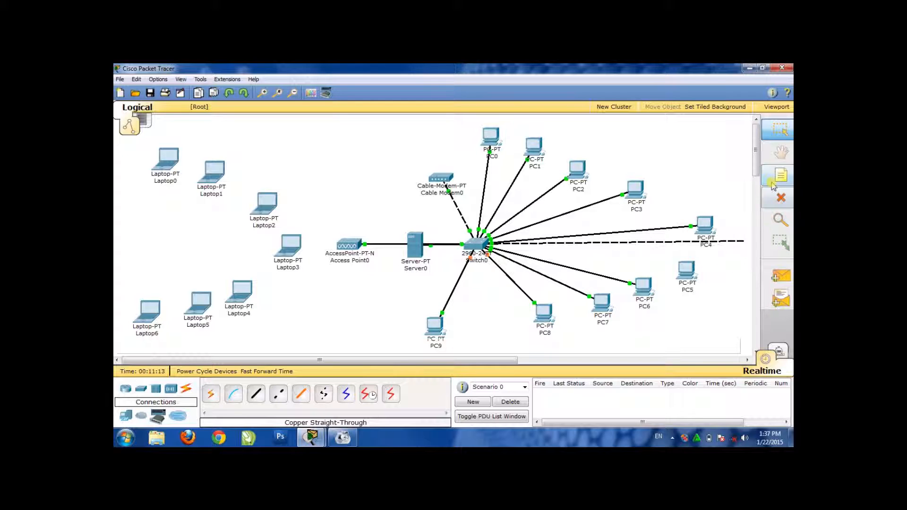
{"action": "left_click", "coordinate": [779, 132]}
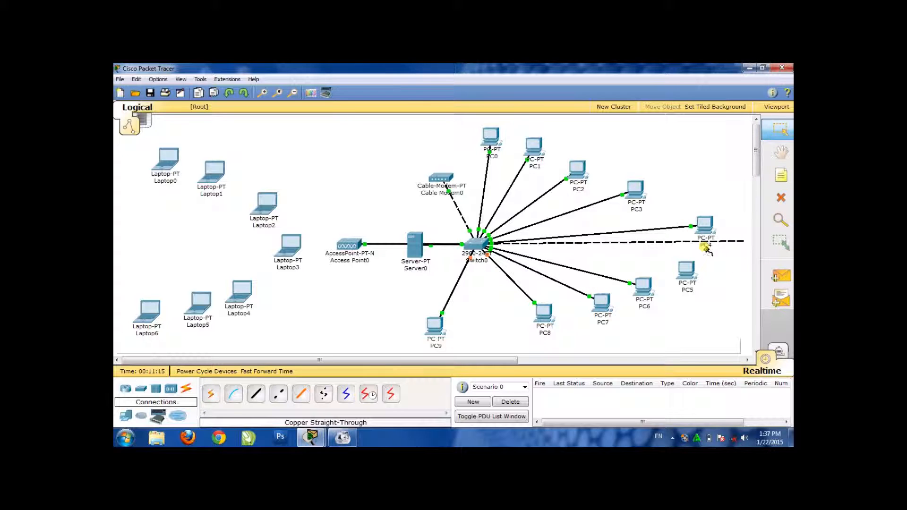
{"action": "left_click", "coordinate": [774, 129]}
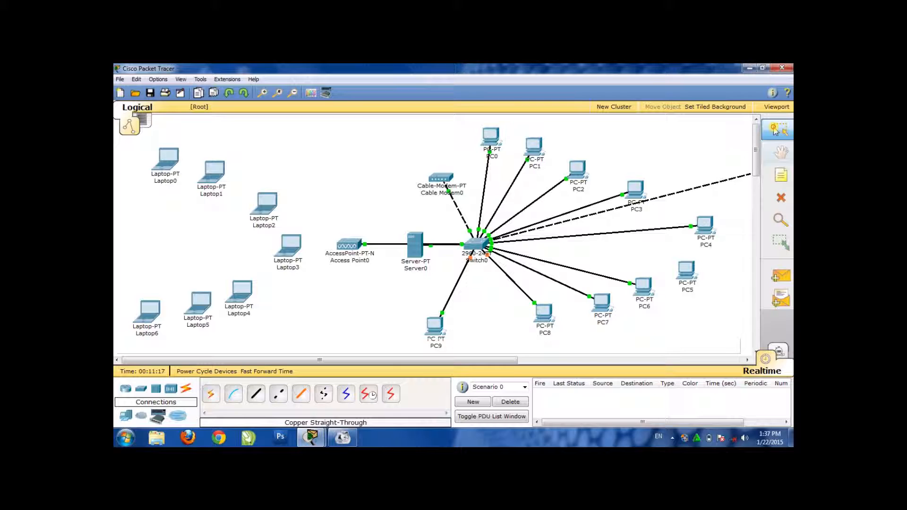
Reconnect PC5's FastEthernet port to the switch's FastEthernet0/9 using a Copper Straight-Through cable
{"action": "left_click", "coordinate": [257, 395]}
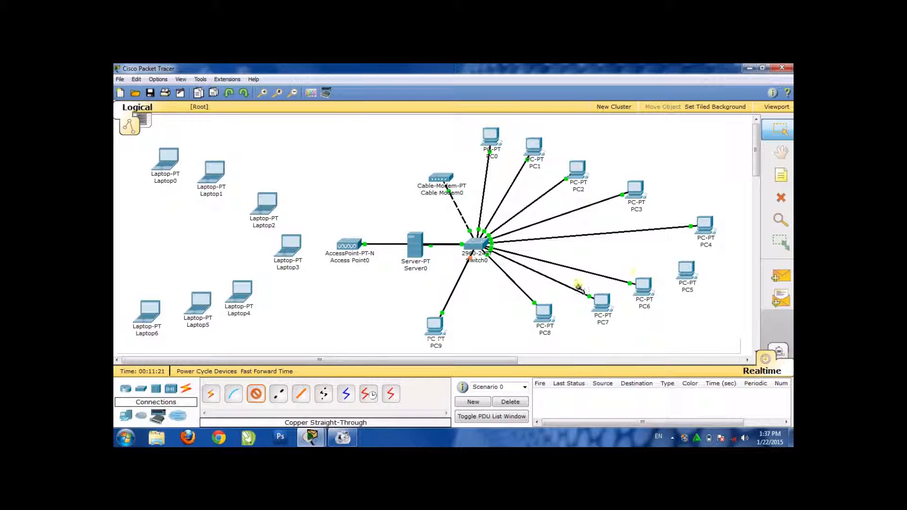
{"action": "left_click", "coordinate": [681, 268]}
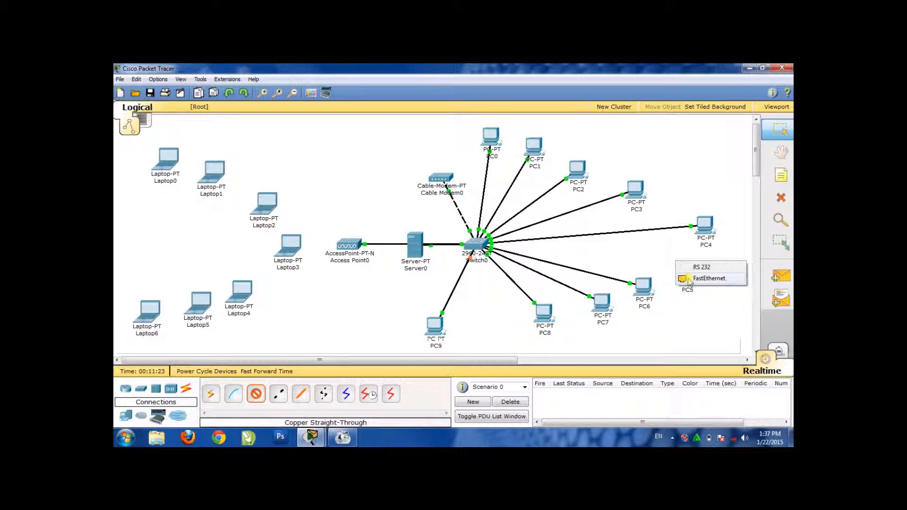
{"action": "left_click", "coordinate": [690, 279]}
{"action": "left_click", "coordinate": [475, 244]}
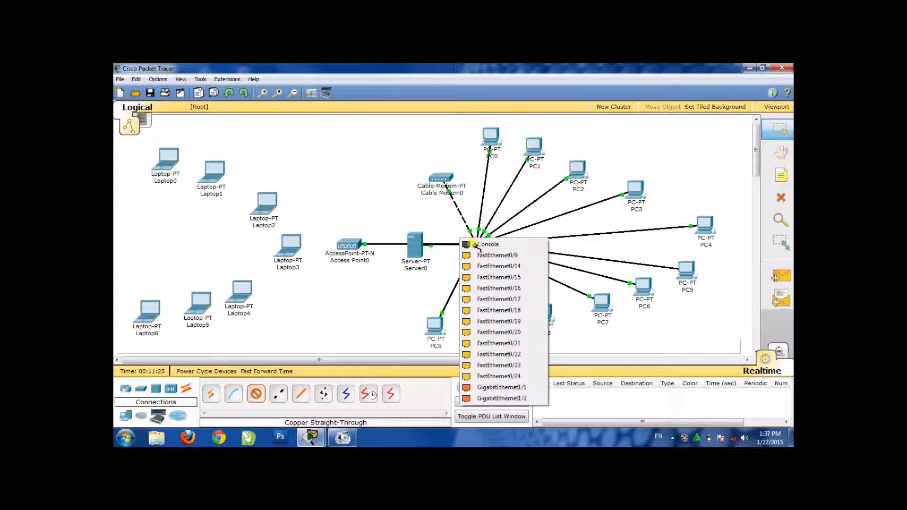
{"action": "left_click", "coordinate": [472, 255]}
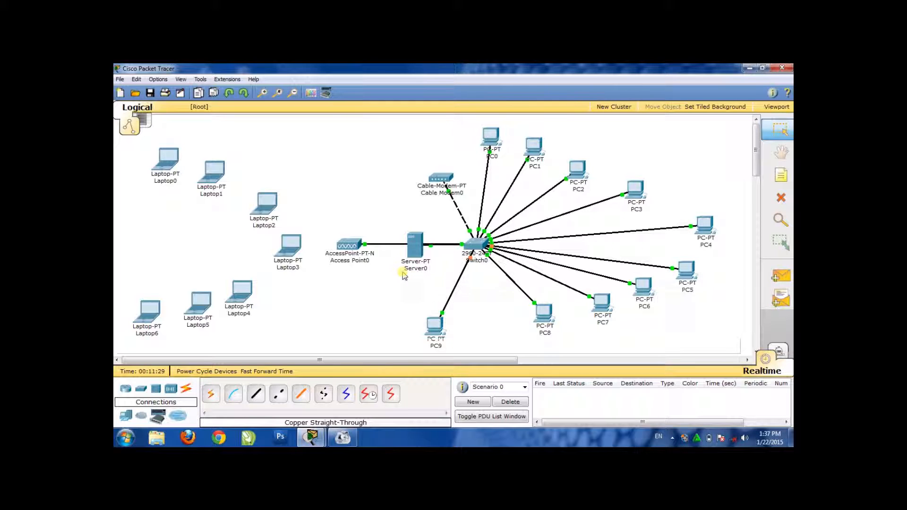
Open Server0's DHCP service configuration and set the default gateway of serverPool to 192.168.1.1
{"action": "mouse_move", "coordinate": [404, 276]}
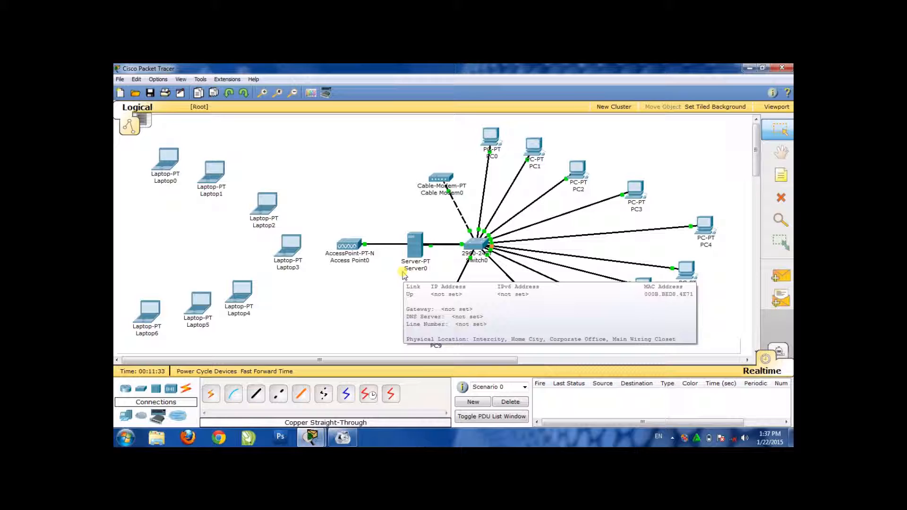
{"action": "left_click", "coordinate": [413, 246]}
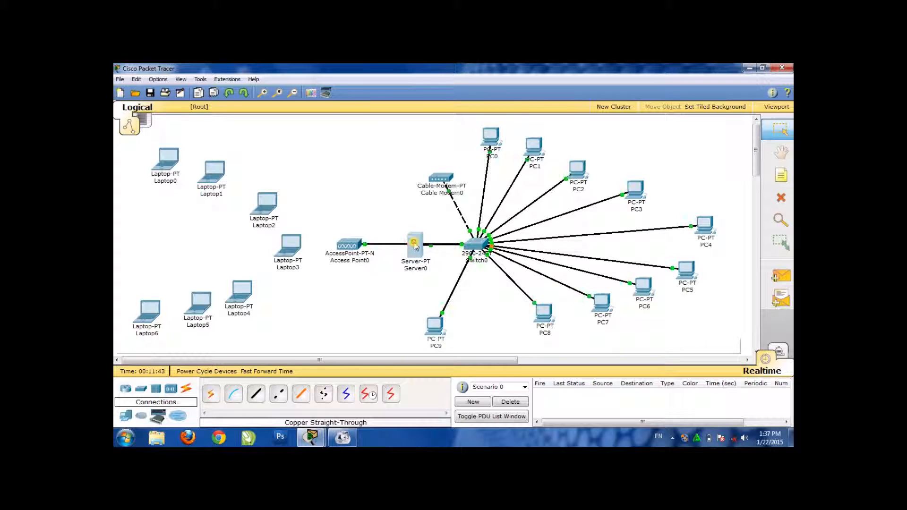
{"action": "left_click", "coordinate": [413, 245]}
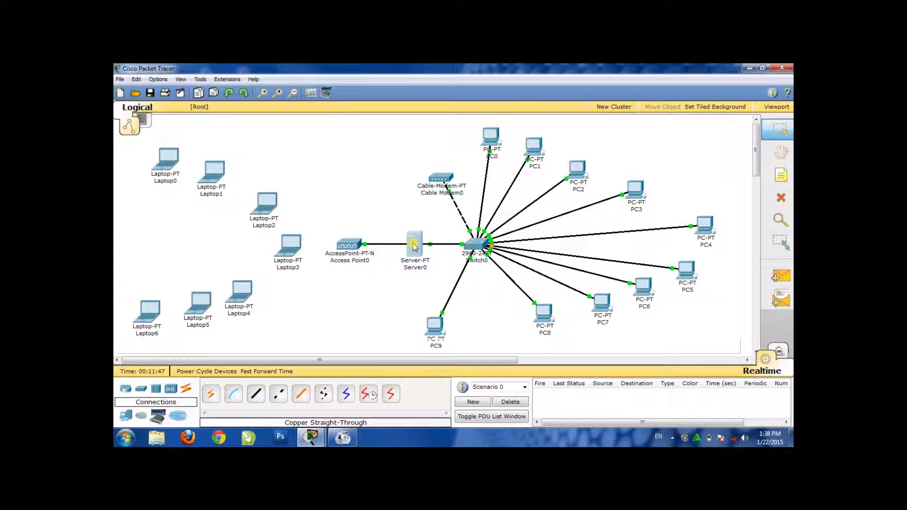
{"action": "left_click", "coordinate": [413, 244]}
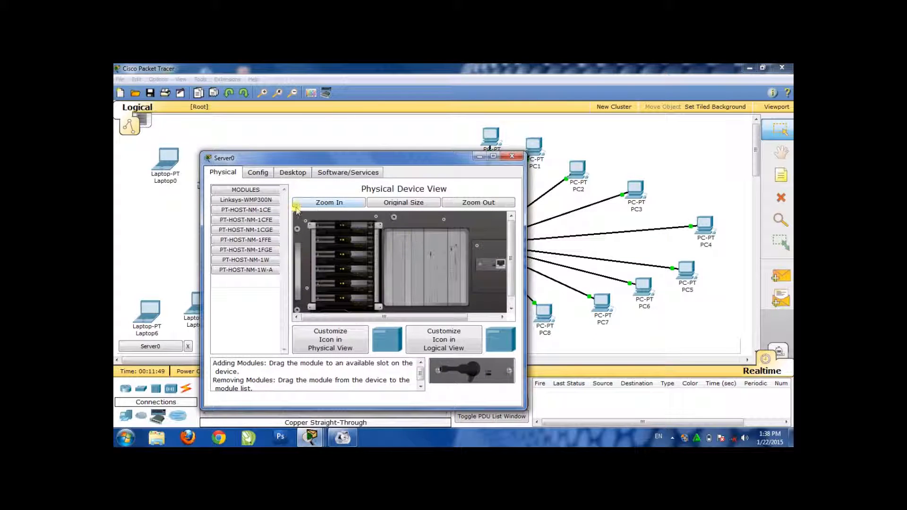
{"action": "left_click", "coordinate": [247, 175]}
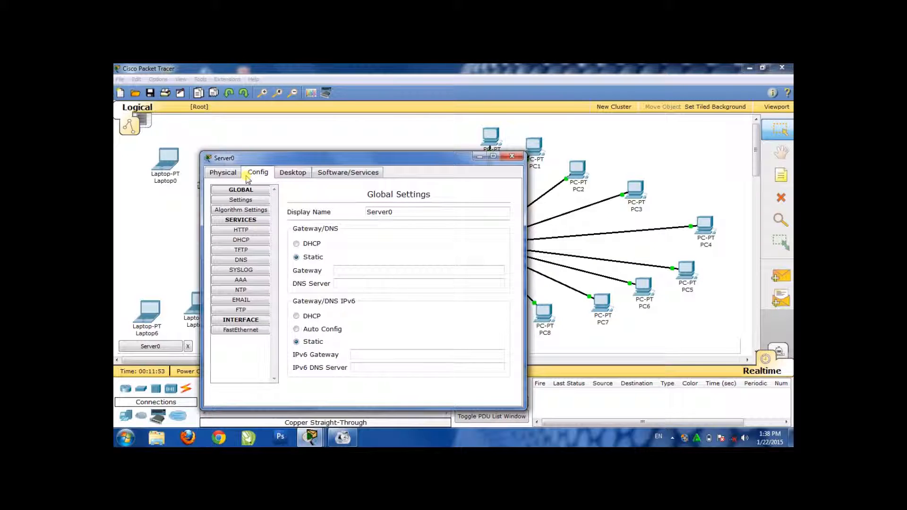
{"action": "left_click", "coordinate": [242, 240]}
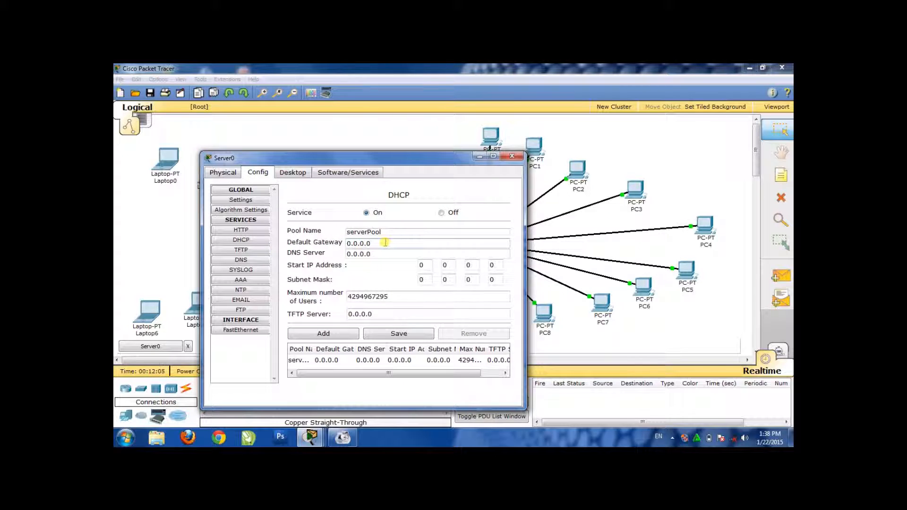
{"action": "left_click_drag", "start_coordinate": [379, 243], "coordinate": [318, 243]}
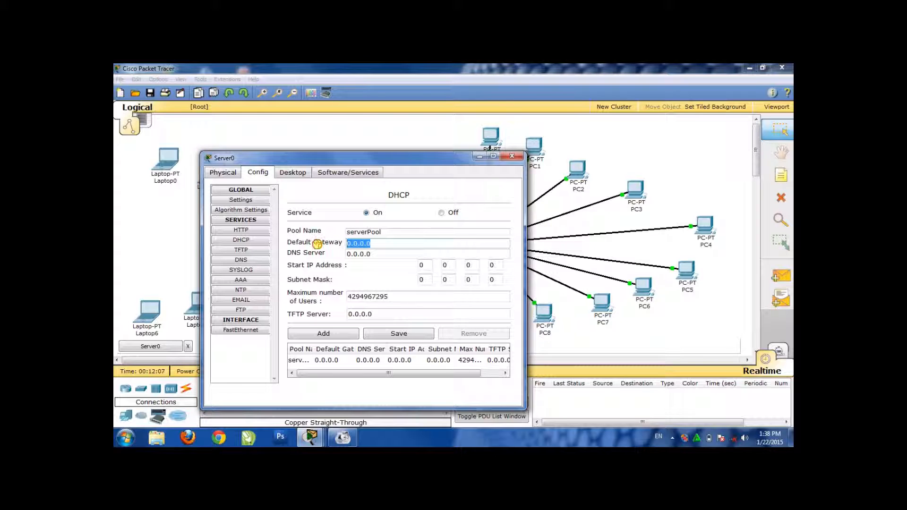
{"action": "type", "text": "192.168.1.1"}
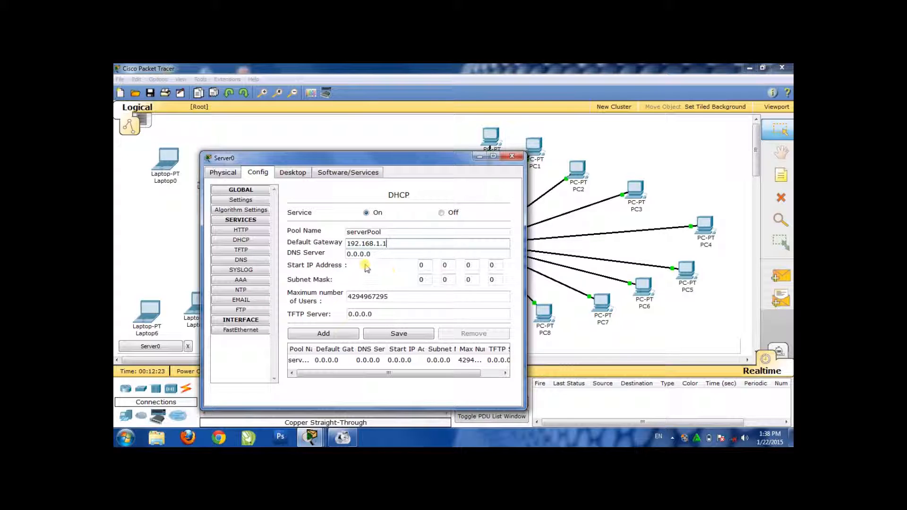
Set the DHCP pool's start IP address to 192.168.1.1 and subnet mask to 255.255.255.0, and save the pool
{"action": "double_click", "coordinate": [421, 266]}
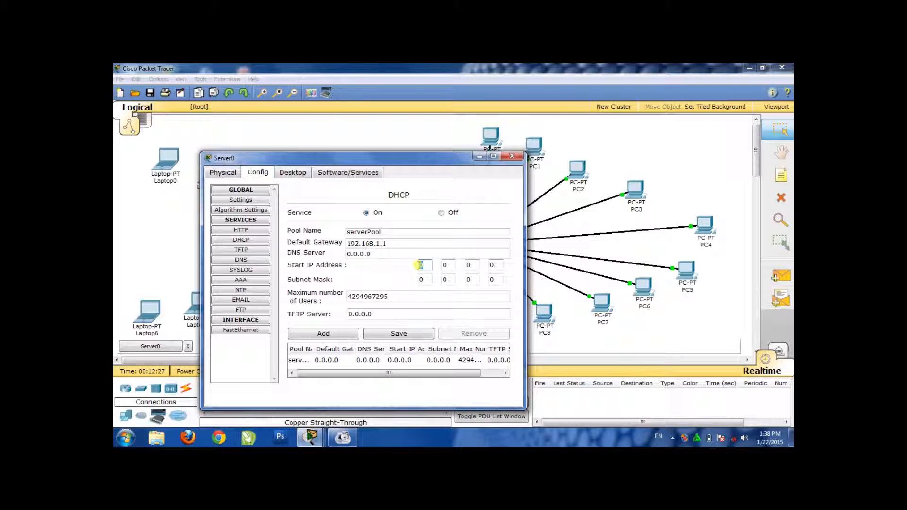
{"action": "type", "text": "192"}
{"action": "double_click", "coordinate": [446, 265]}
{"action": "key", "text": "period"}
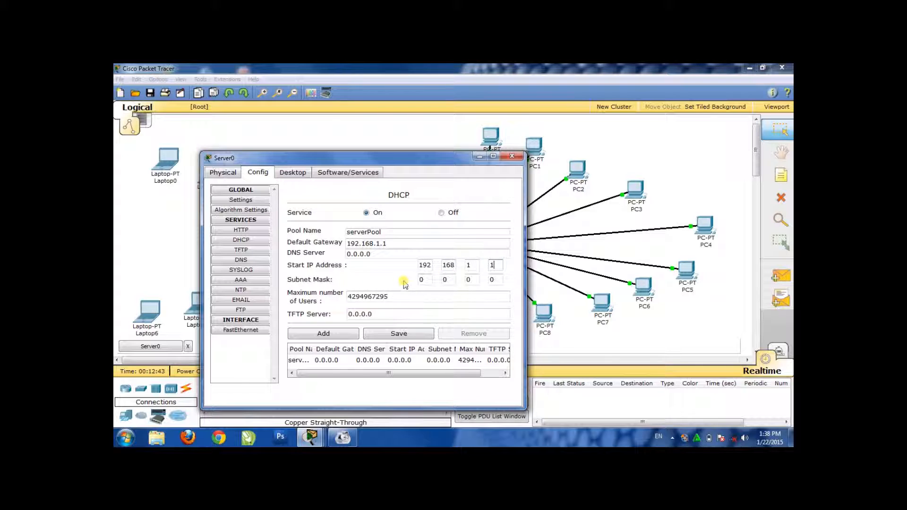
{"action": "left_click", "coordinate": [422, 279]}
{"action": "double_click", "coordinate": [415, 281]}
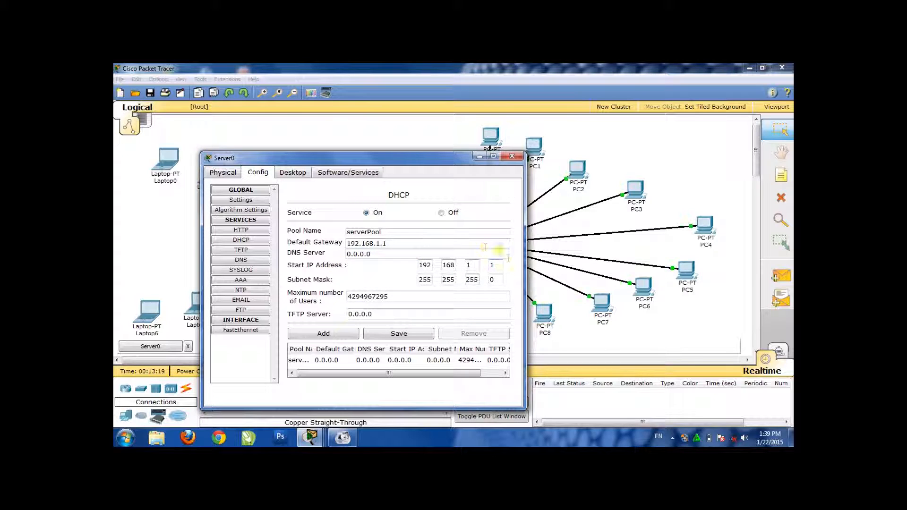
{"action": "left_click", "coordinate": [403, 331]}
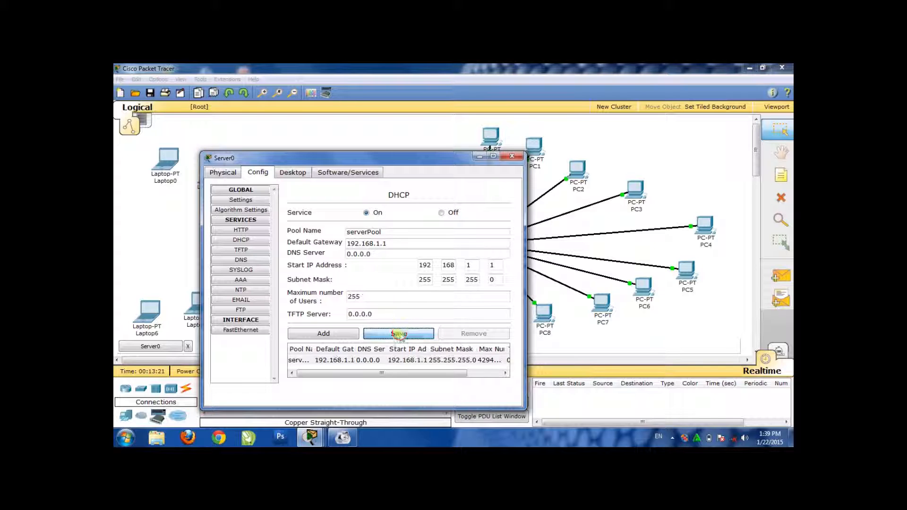
Assign Server0's FastEthernet interface the static IP address 192.168.1.1 with subnet mask 255.255.255.0 and close the server's window
{"action": "left_click", "coordinate": [240, 330]}
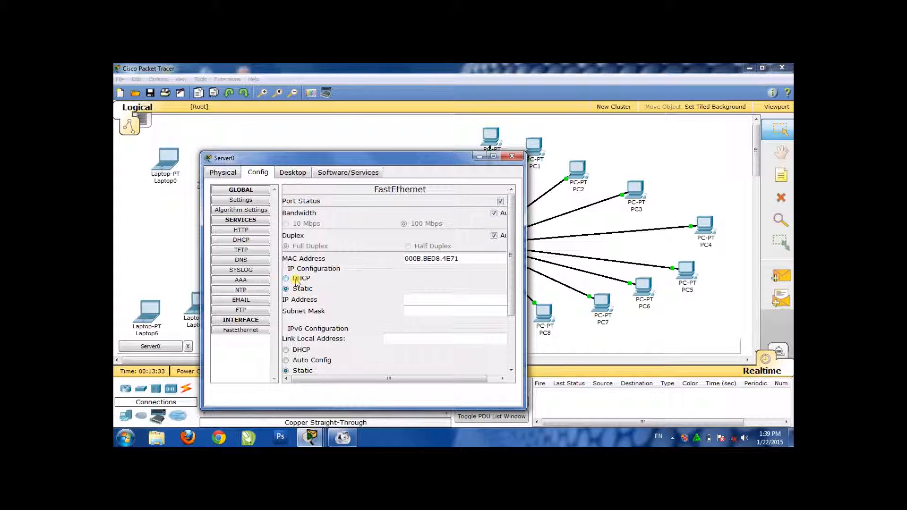
{"action": "left_click", "coordinate": [297, 280]}
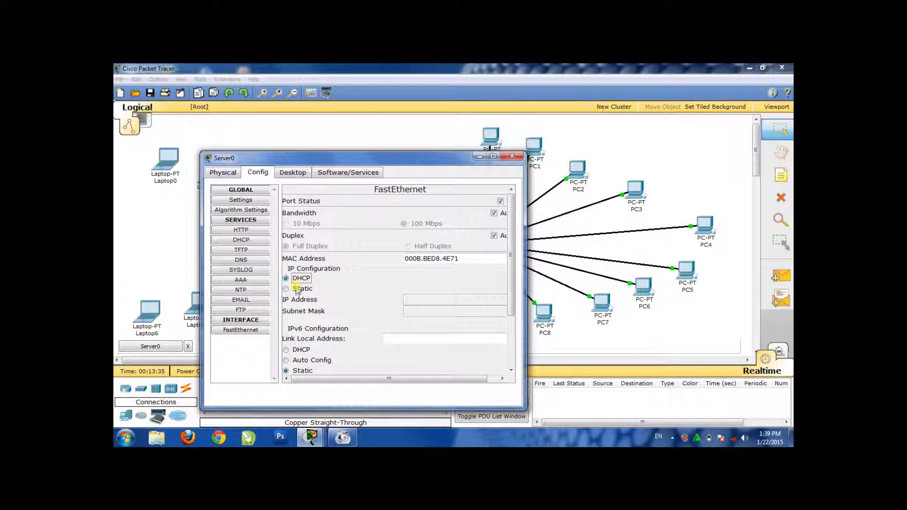
{"action": "left_click", "coordinate": [296, 290]}
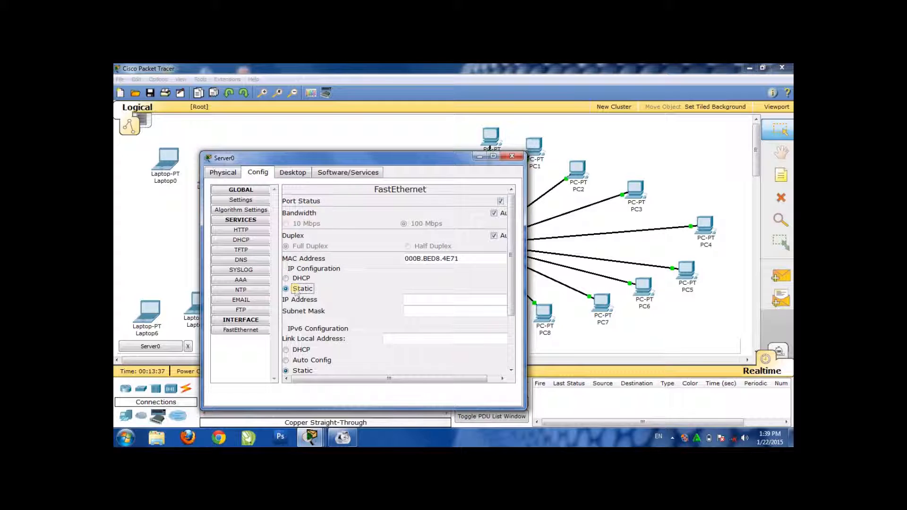
{"action": "left_click", "coordinate": [444, 298]}
{"action": "left_click", "coordinate": [241, 240]}
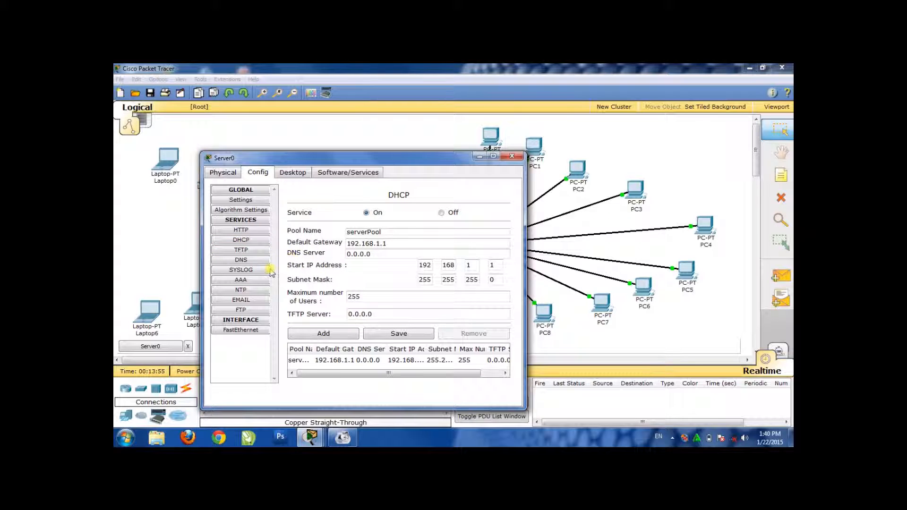
{"action": "left_click", "coordinate": [240, 330]}
{"action": "left_click", "coordinate": [417, 304]}
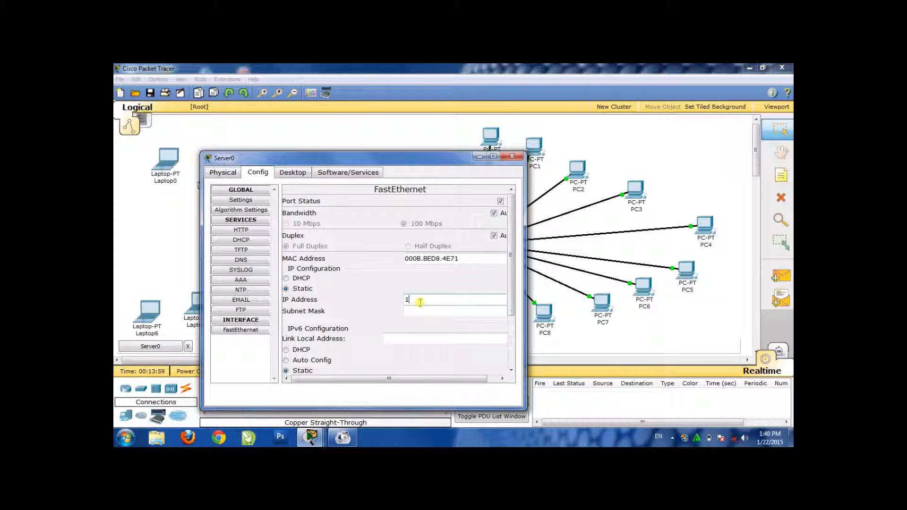
{"action": "type", "text": "192.168.1.1"}
{"action": "left_click", "coordinate": [419, 310]}
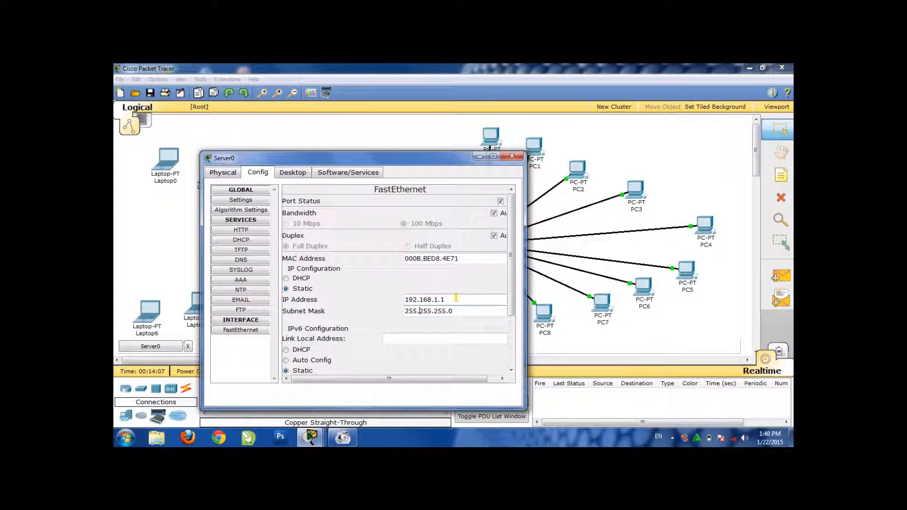
{"action": "left_click", "coordinate": [254, 242]}
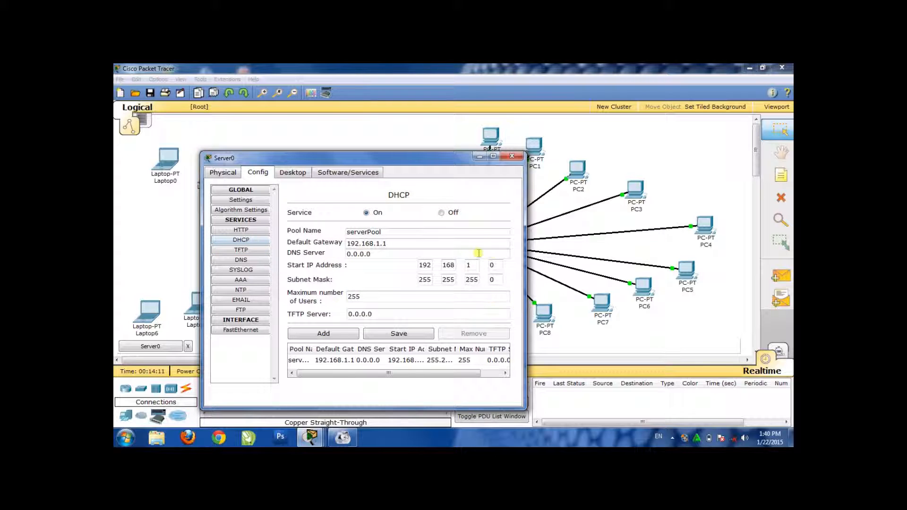
{"action": "left_click", "coordinate": [244, 331]}
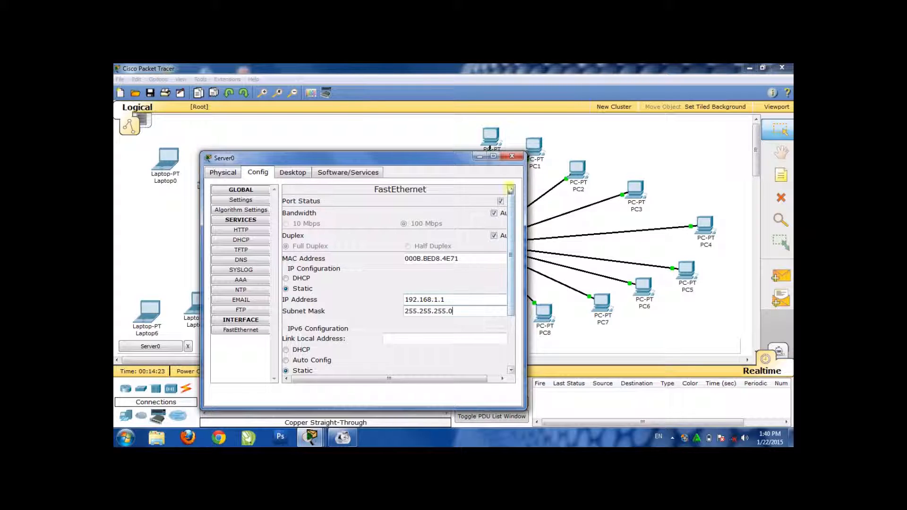
{"action": "left_click", "coordinate": [512, 156]}
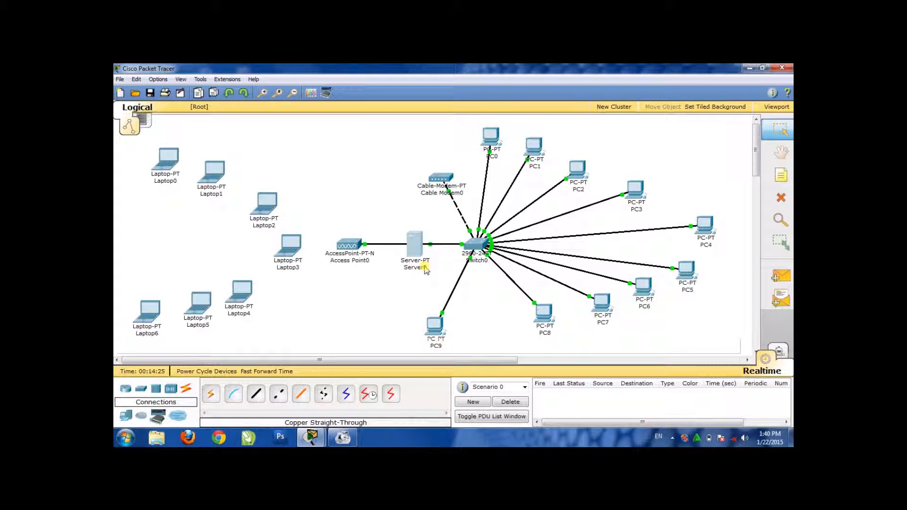
Switch PC0's IP configuration to DHCP, repeating the address request through Static, and close its window
{"action": "mouse_move", "coordinate": [429, 270]}
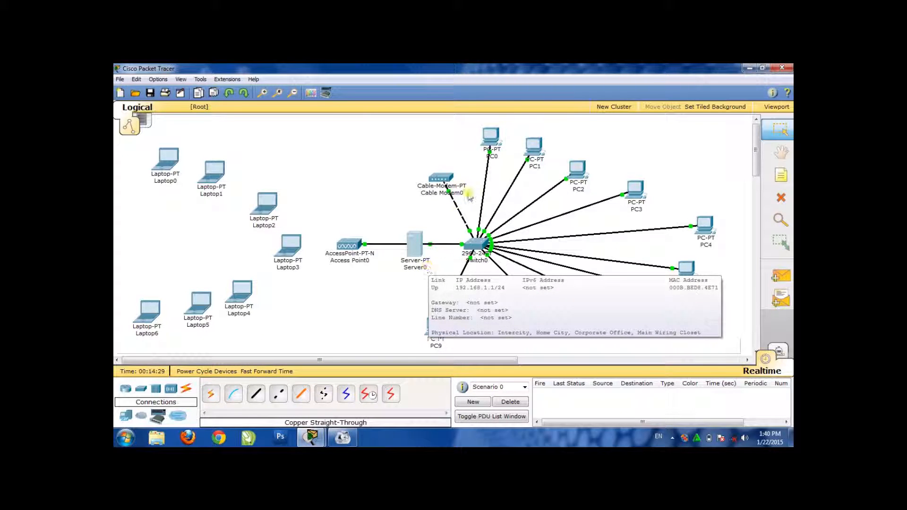
{"action": "left_click", "coordinate": [495, 142]}
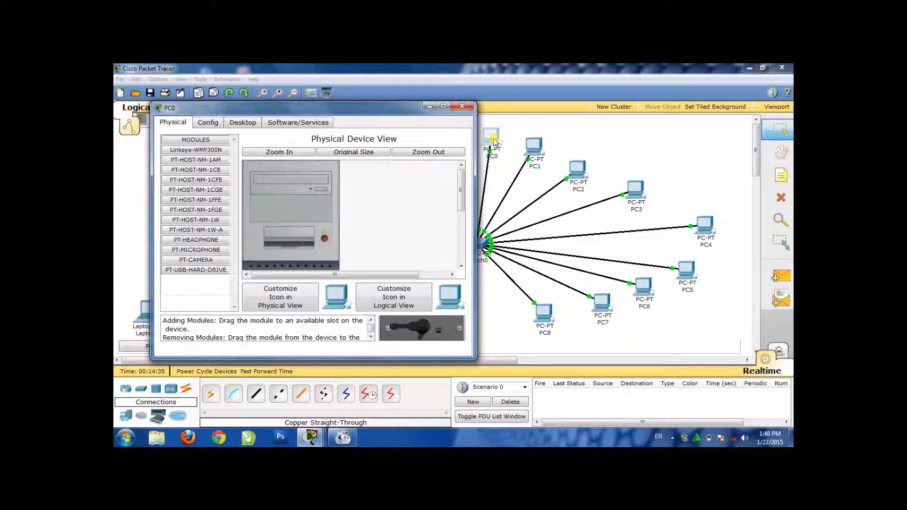
{"action": "left_click", "coordinate": [246, 125]}
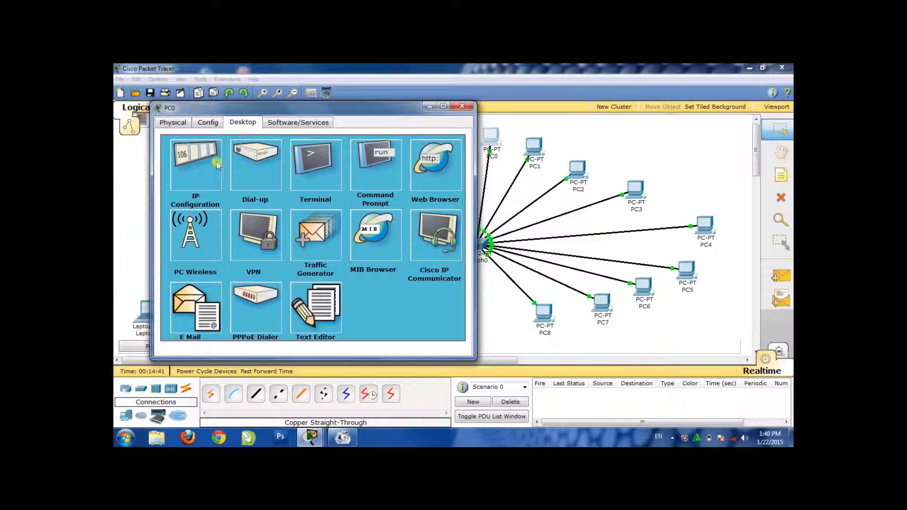
{"action": "left_click", "coordinate": [202, 173]}
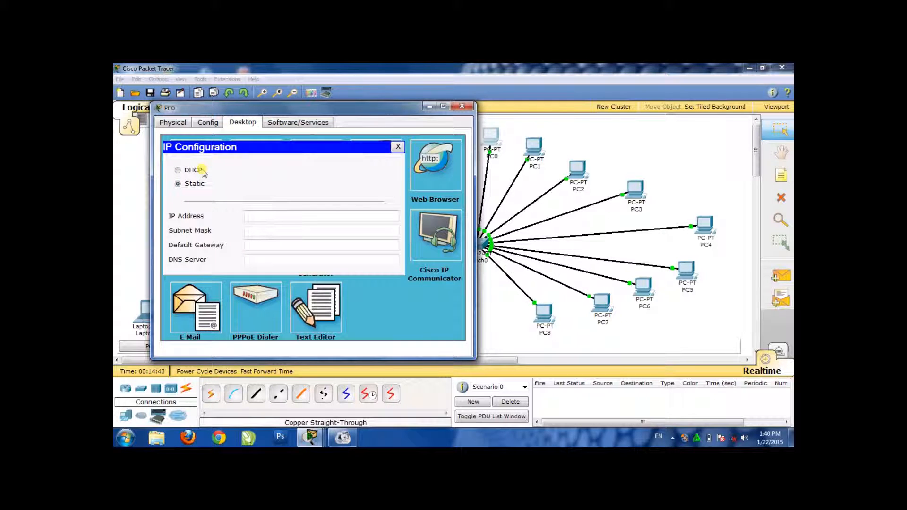
{"action": "left_click", "coordinate": [203, 171]}
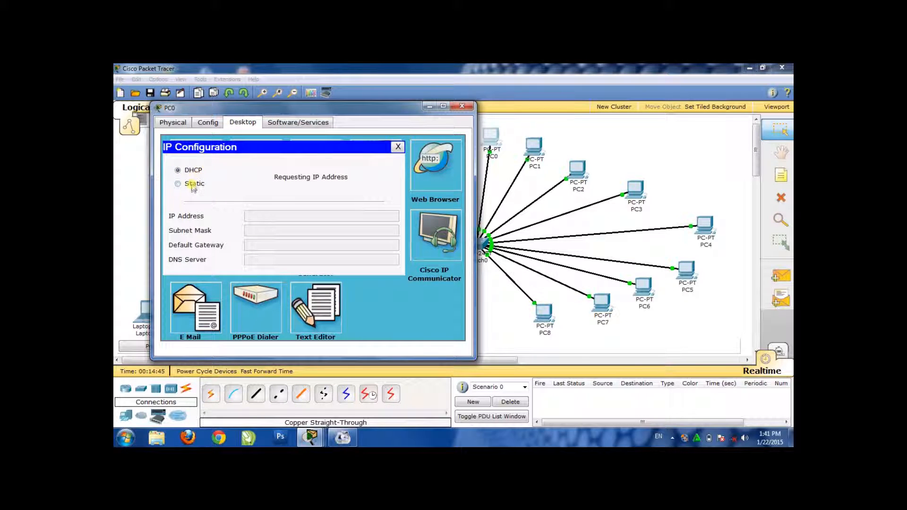
{"action": "left_click", "coordinate": [191, 186]}
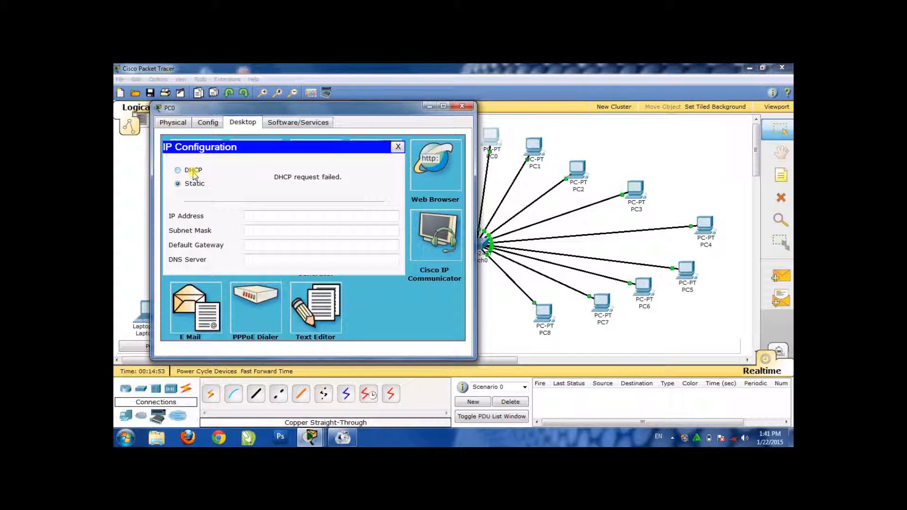
{"action": "left_click", "coordinate": [194, 173]}
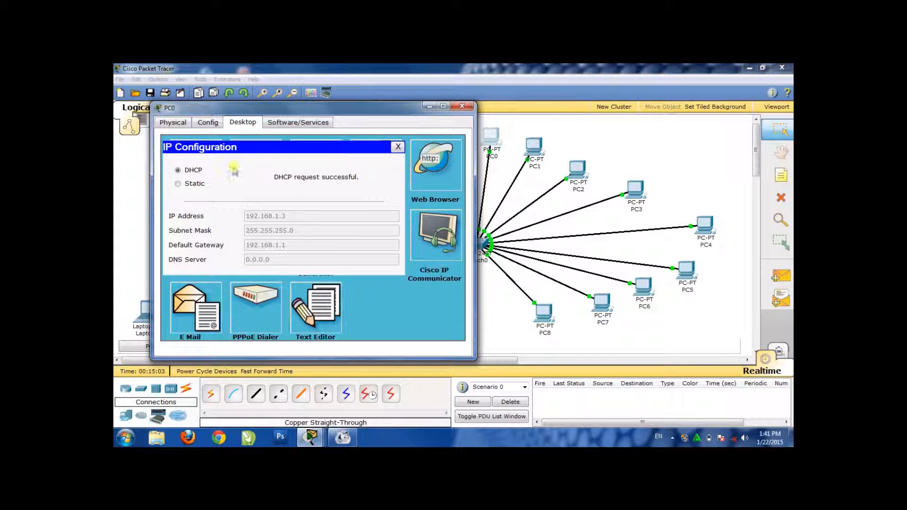
{"action": "left_click", "coordinate": [462, 106]}
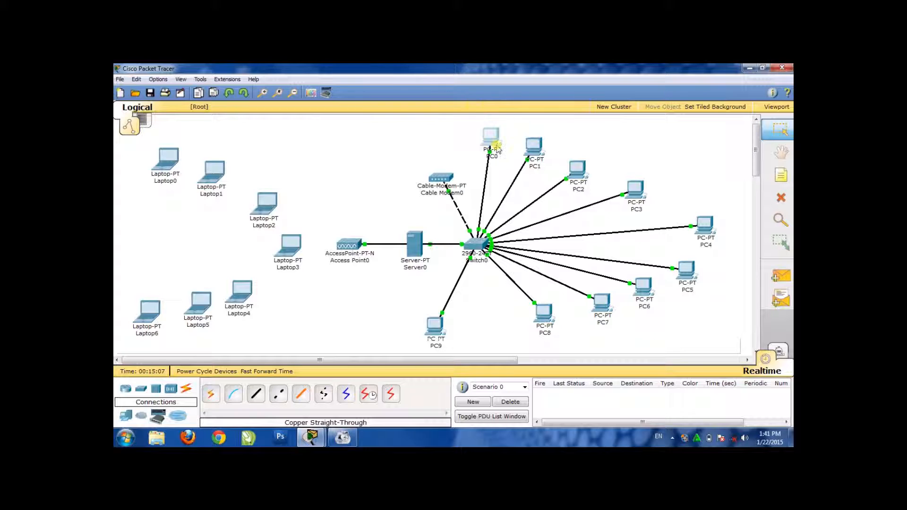
Test connectivity by sending a simple PDU from PC0 to Server0
{"action": "mouse_move", "coordinate": [497, 150]}
{"action": "mouse_move", "coordinate": [367, 234]}
{"action": "left_click", "coordinate": [780, 278]}
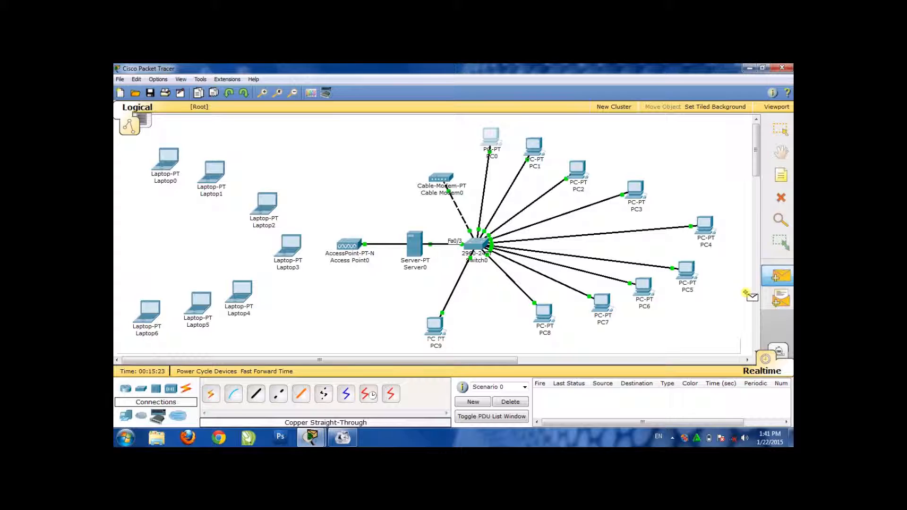
{"action": "left_click", "coordinate": [492, 134]}
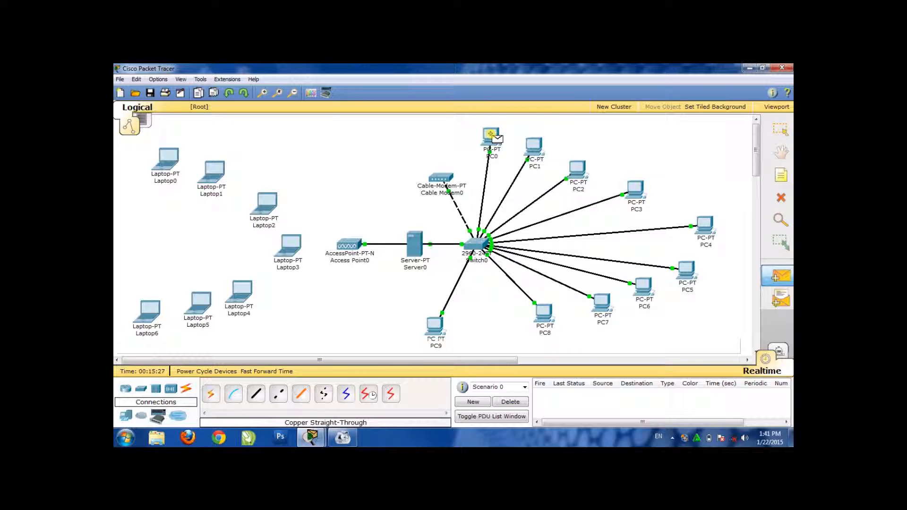
{"action": "left_click", "coordinate": [414, 247]}
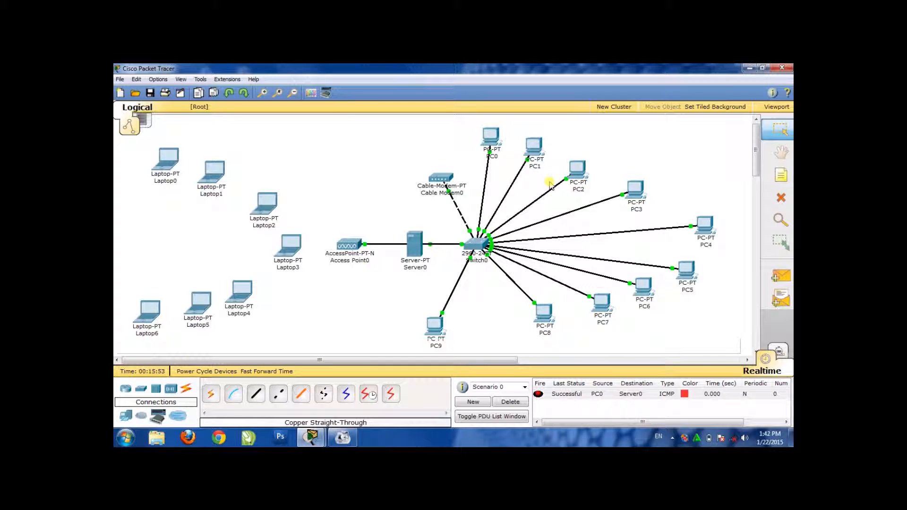
Set PC1's IP configuration to DHCP so it requests an address from the server, and close its window
{"action": "mouse_move", "coordinate": [528, 161]}
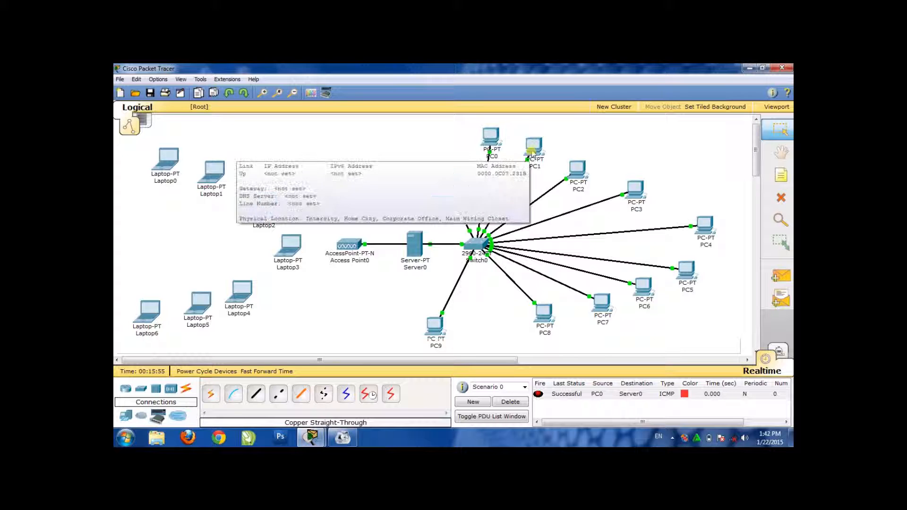
{"action": "left_click", "coordinate": [532, 152]}
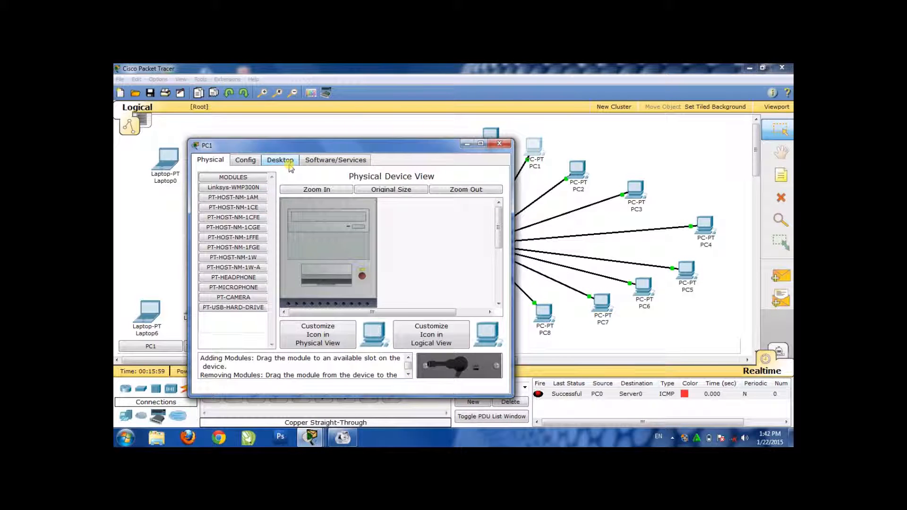
{"action": "left_click", "coordinate": [288, 163]}
{"action": "left_click", "coordinate": [230, 199]}
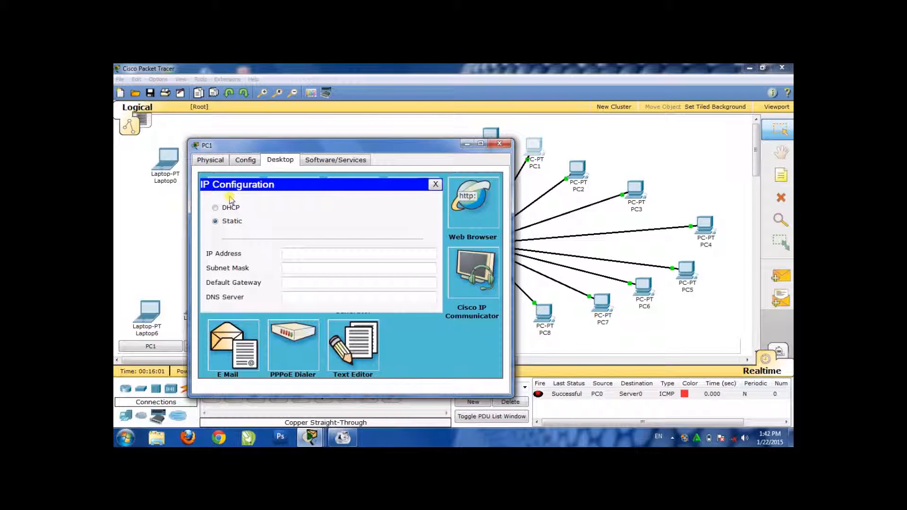
{"action": "left_click", "coordinate": [226, 208]}
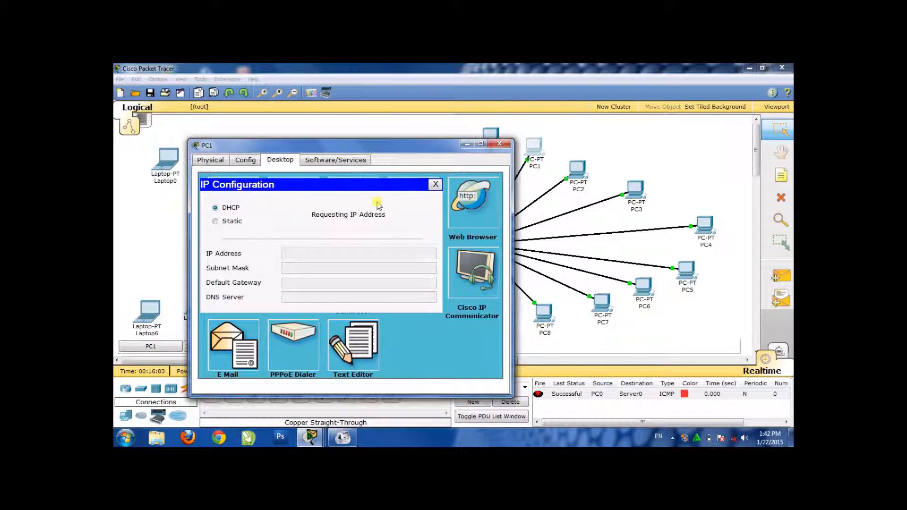
{"action": "left_click", "coordinate": [501, 145]}
Set PC3's IP configuration to DHCP and close its window
{"action": "left_click", "coordinate": [635, 194]}
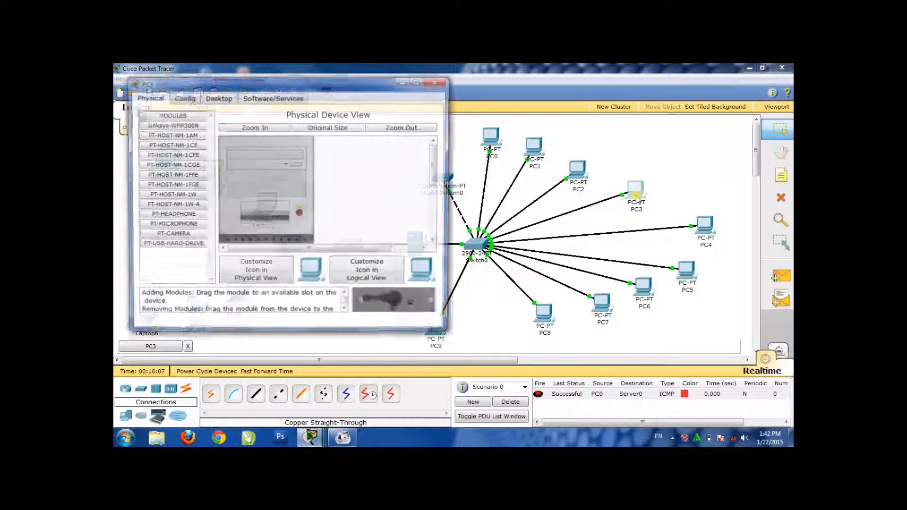
{"action": "left_click", "coordinate": [220, 97]}
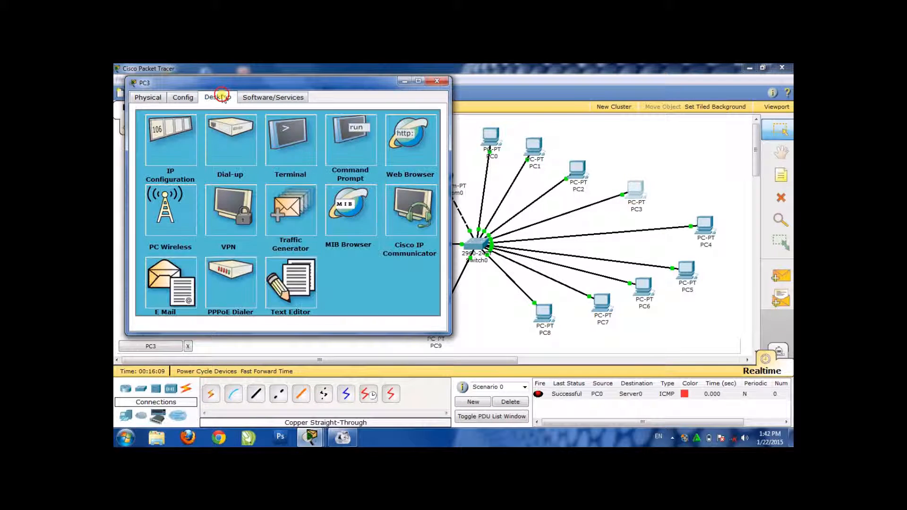
{"action": "left_click", "coordinate": [180, 137]}
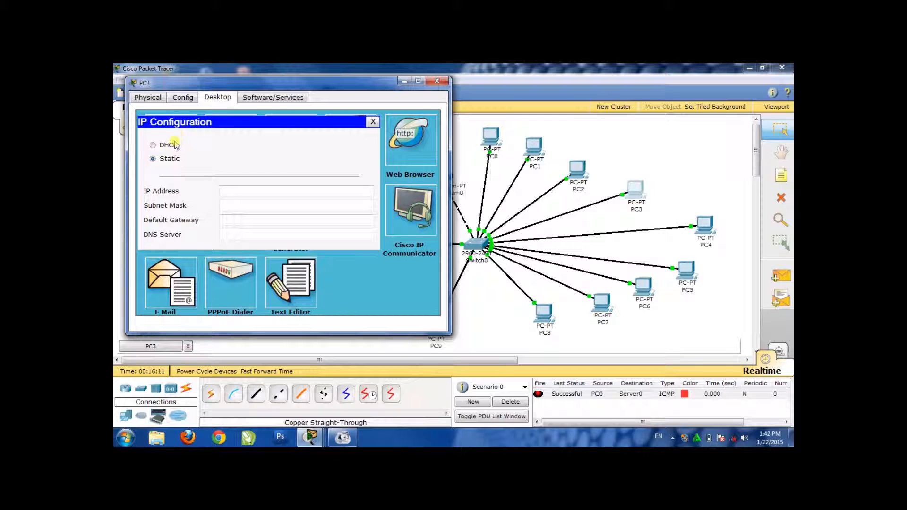
{"action": "left_click", "coordinate": [172, 146]}
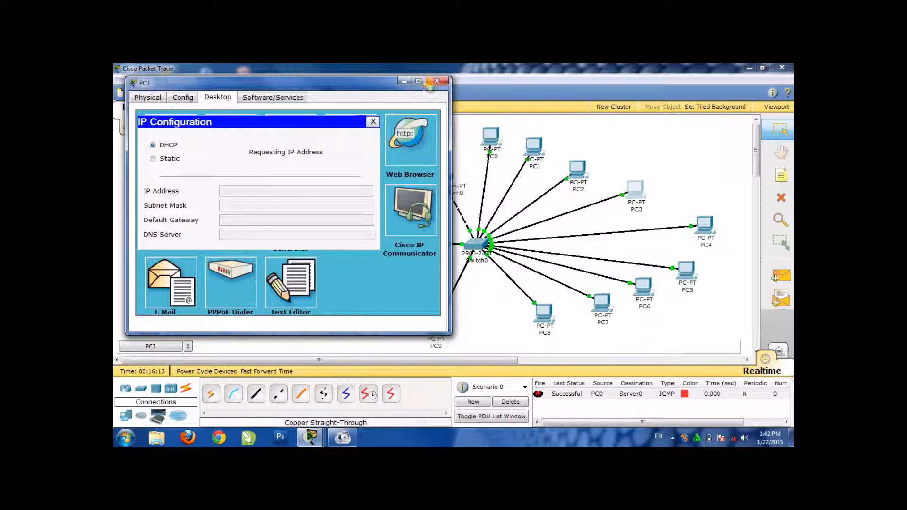
{"action": "left_click", "coordinate": [439, 84]}
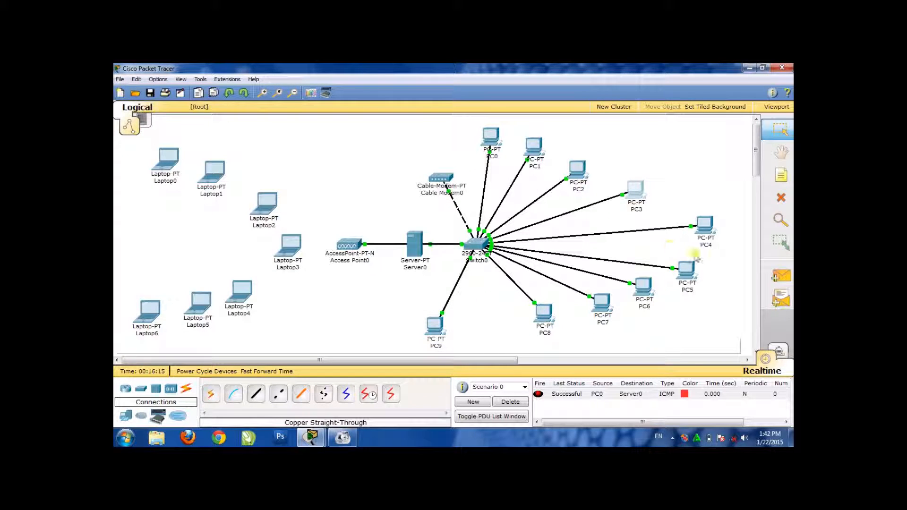
Open PC4, change its IP configuration from Static to DHCP, and close its window
{"action": "double_click", "coordinate": [704, 229]}
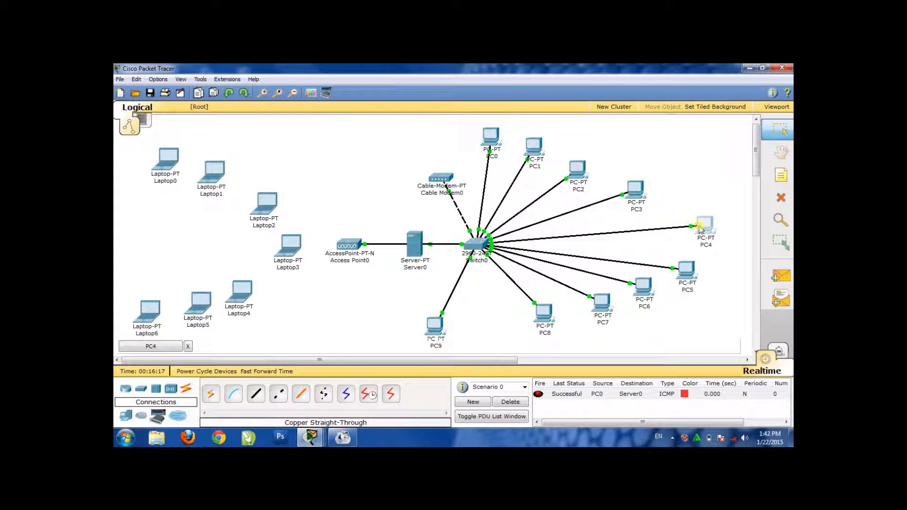
{"action": "left_click", "coordinate": [700, 228]}
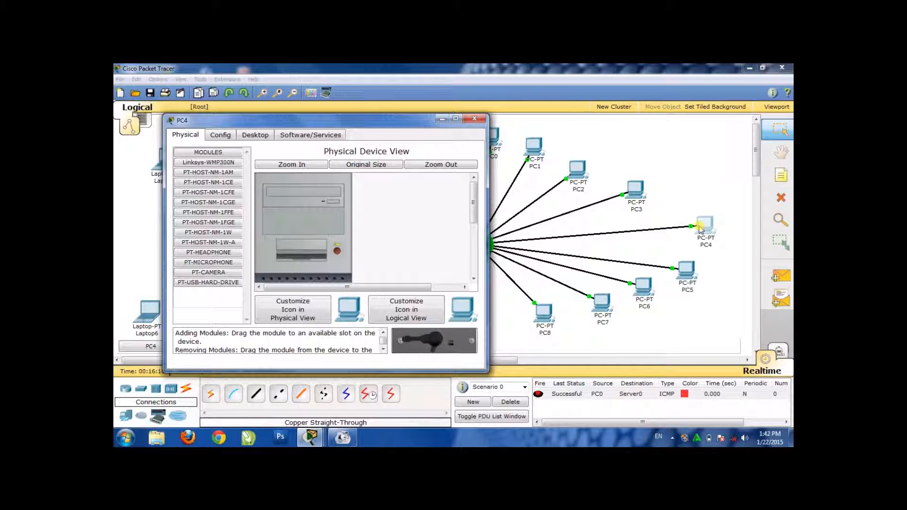
{"action": "left_click", "coordinate": [258, 136]}
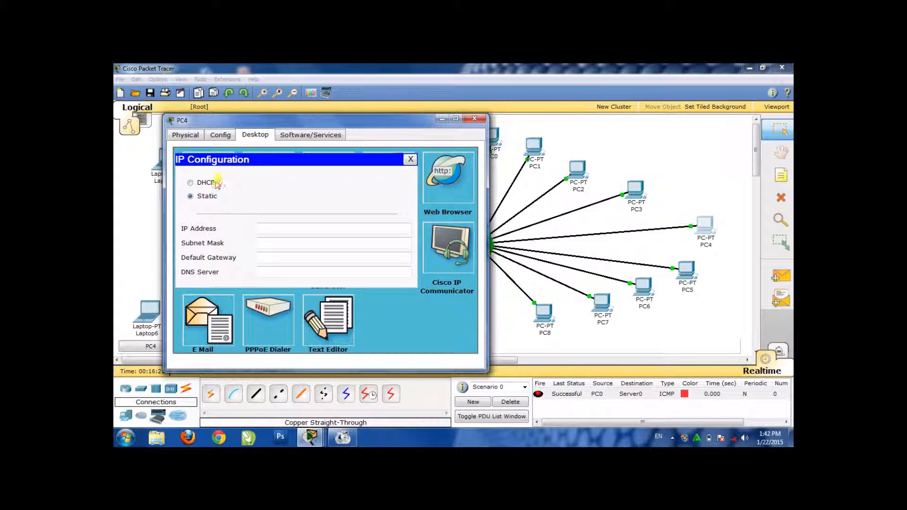
{"action": "left_click", "coordinate": [215, 184]}
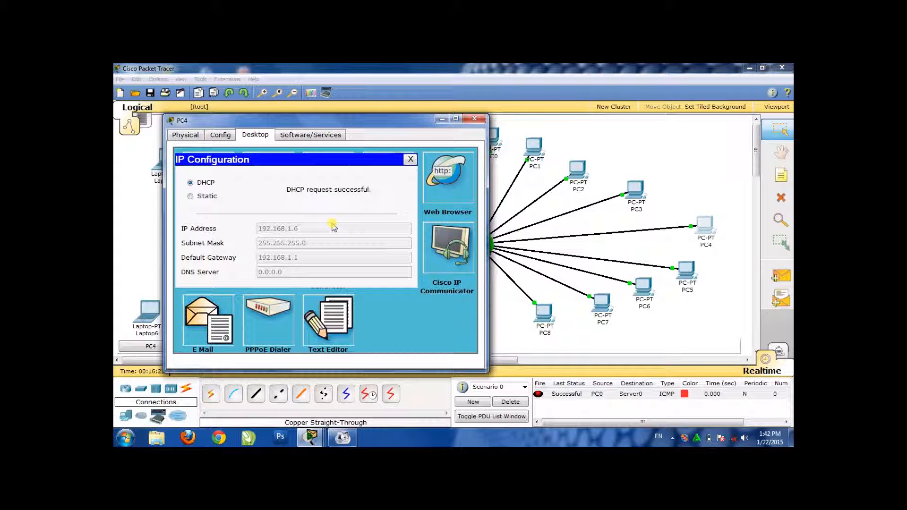
{"action": "left_click", "coordinate": [484, 118]}
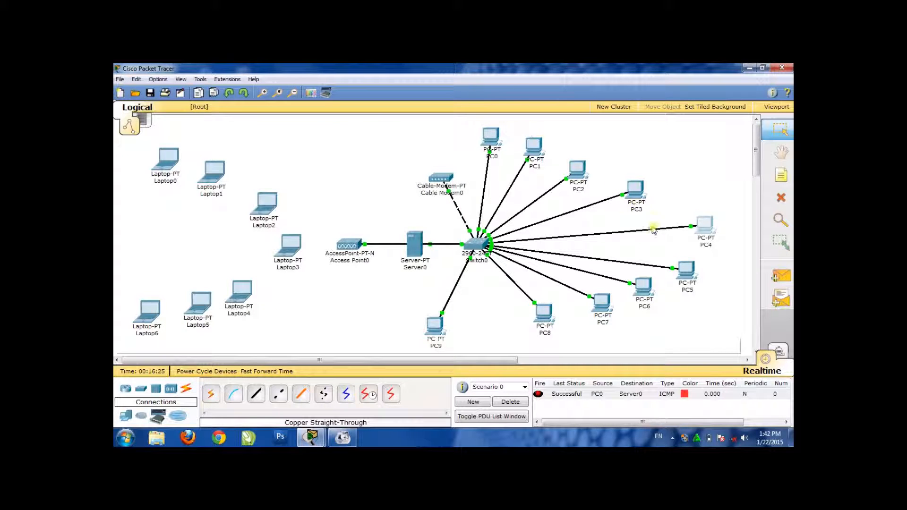
Set PC5's IP configuration to DHCP so it requests an address from the server, and close its window
{"action": "left_click", "coordinate": [686, 274]}
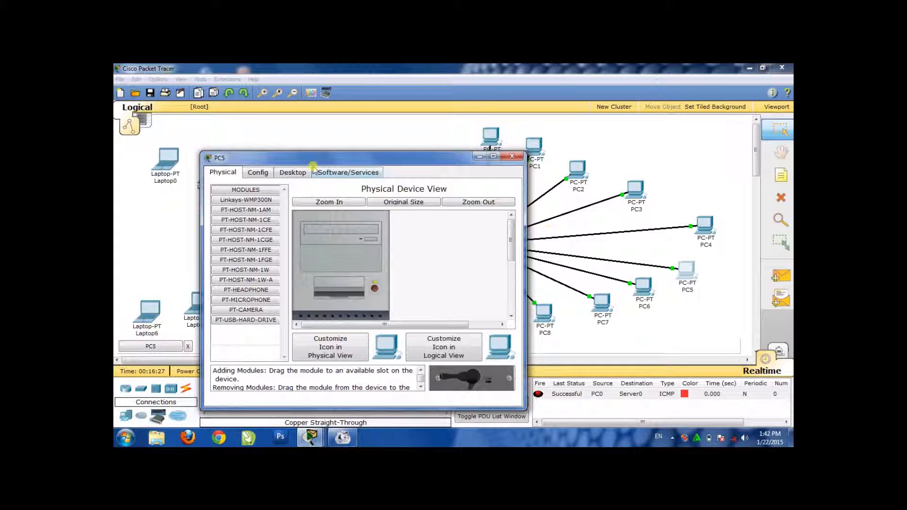
{"action": "left_click", "coordinate": [295, 173]}
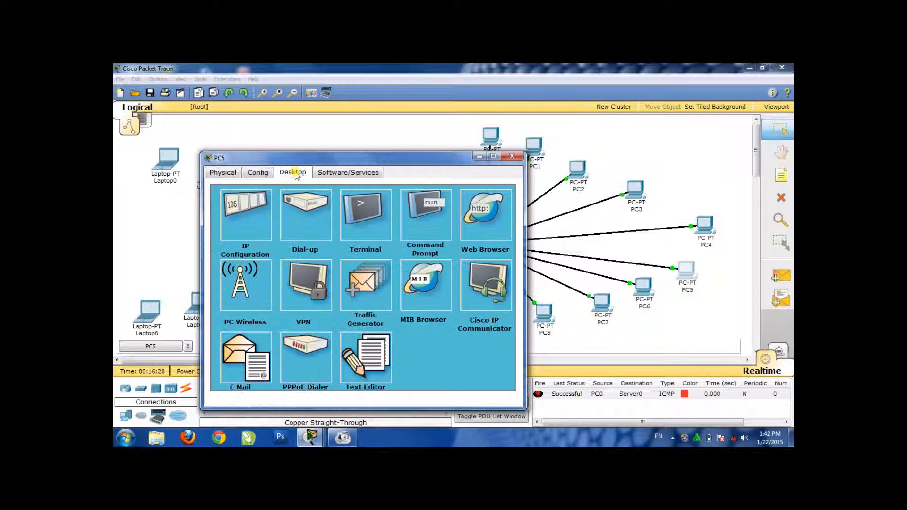
{"action": "left_click", "coordinate": [248, 225]}
{"action": "left_click", "coordinate": [249, 226]}
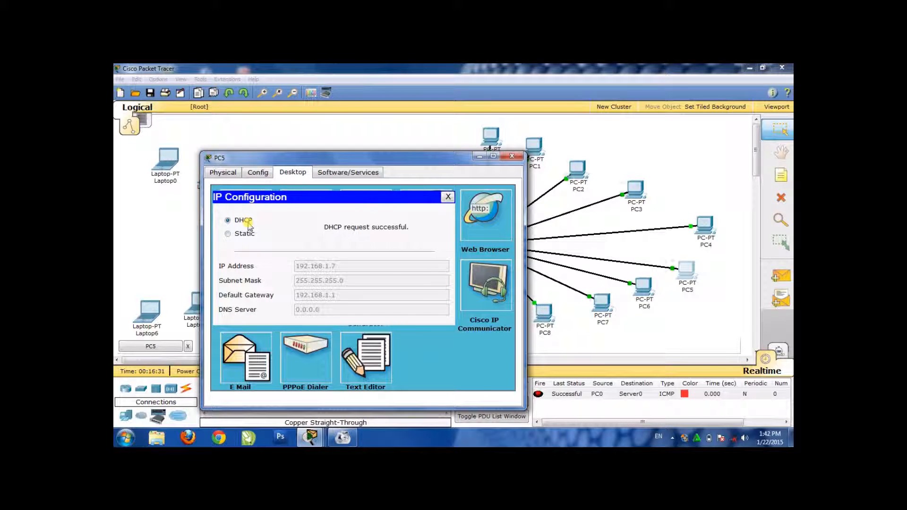
{"action": "left_click", "coordinate": [510, 156]}
Open PC6, change its IP configuration from Static to DHCP, and close its window
{"action": "left_click", "coordinate": [640, 287]}
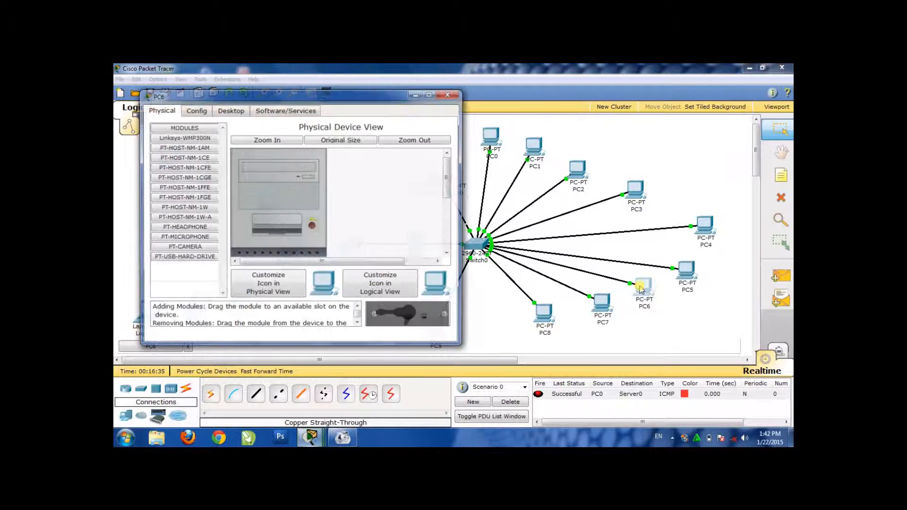
{"action": "left_click", "coordinate": [230, 112]}
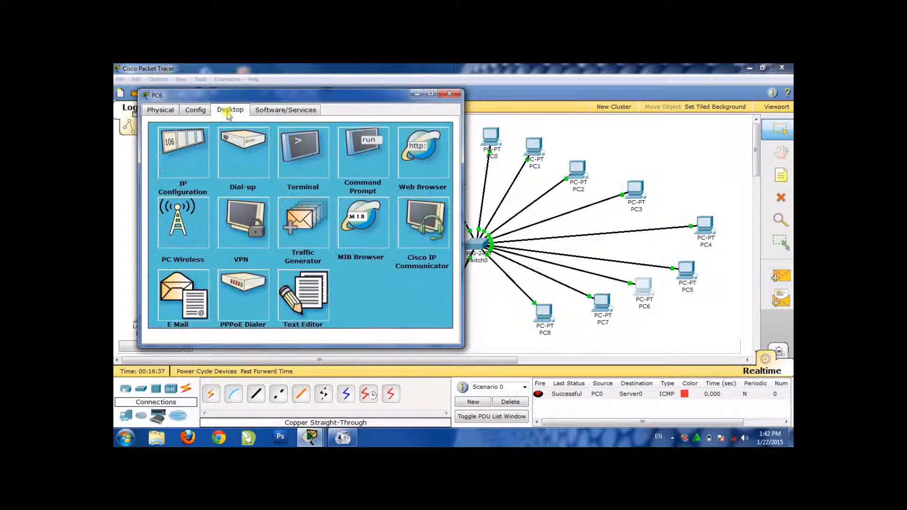
{"action": "left_click", "coordinate": [199, 141]}
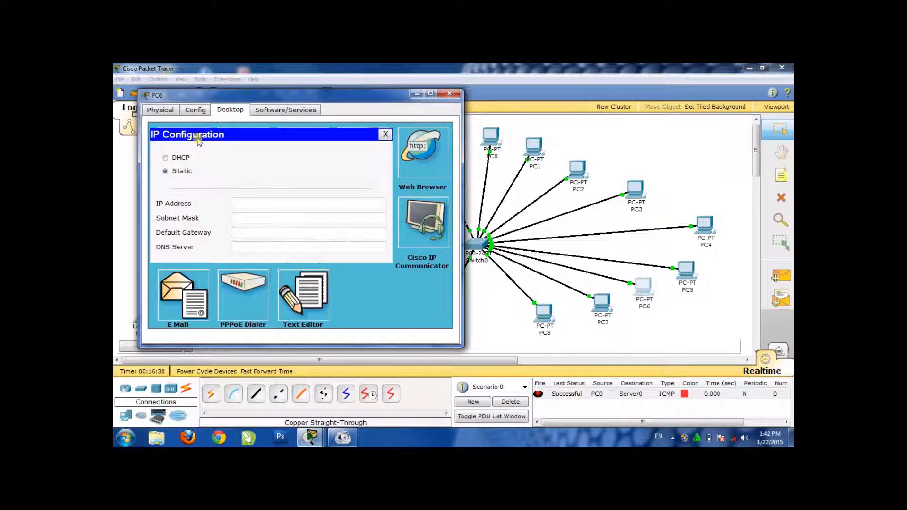
{"action": "left_click", "coordinate": [185, 158]}
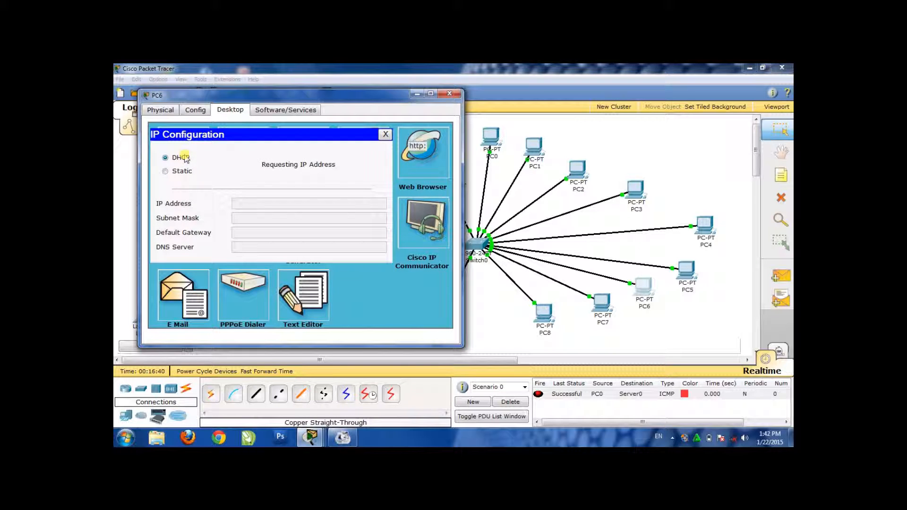
{"action": "left_click", "coordinate": [456, 95]}
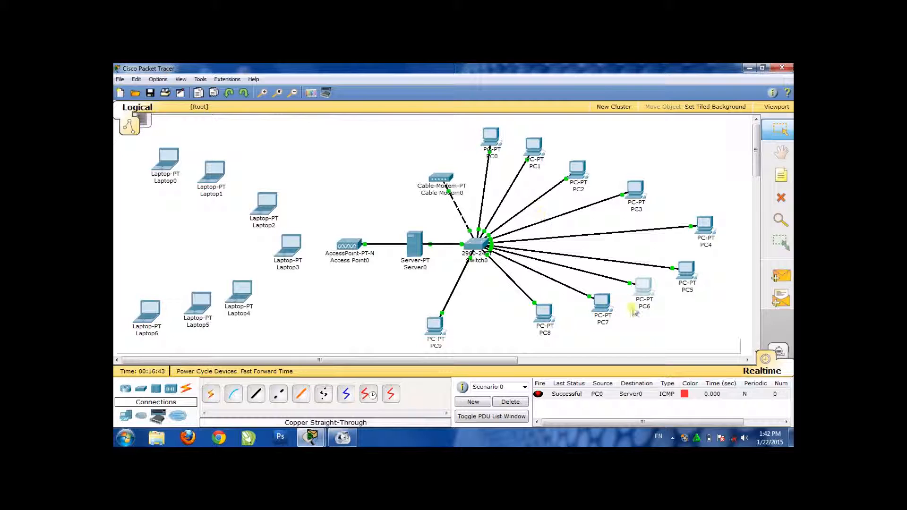
Switch PC7's IP configuration to DHCP and close its window
{"action": "left_click", "coordinate": [602, 303]}
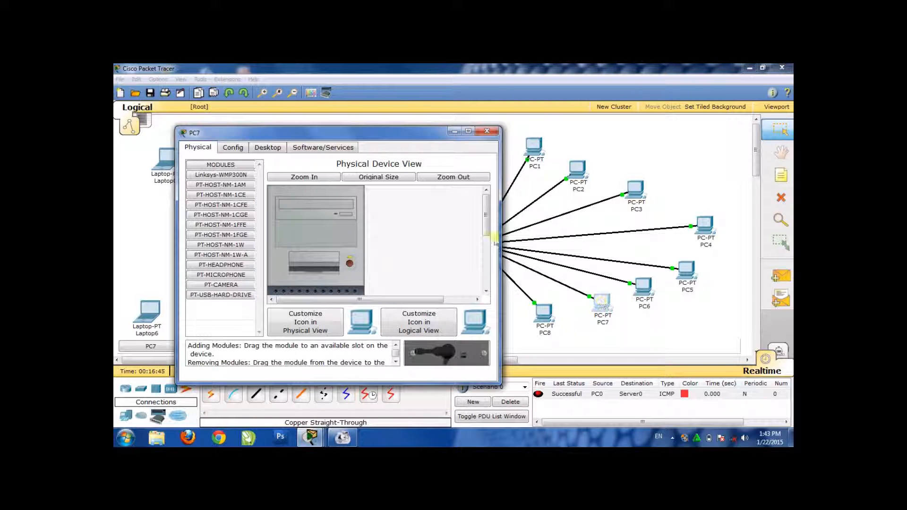
{"action": "left_click", "coordinate": [275, 147]}
{"action": "left_click", "coordinate": [227, 173]}
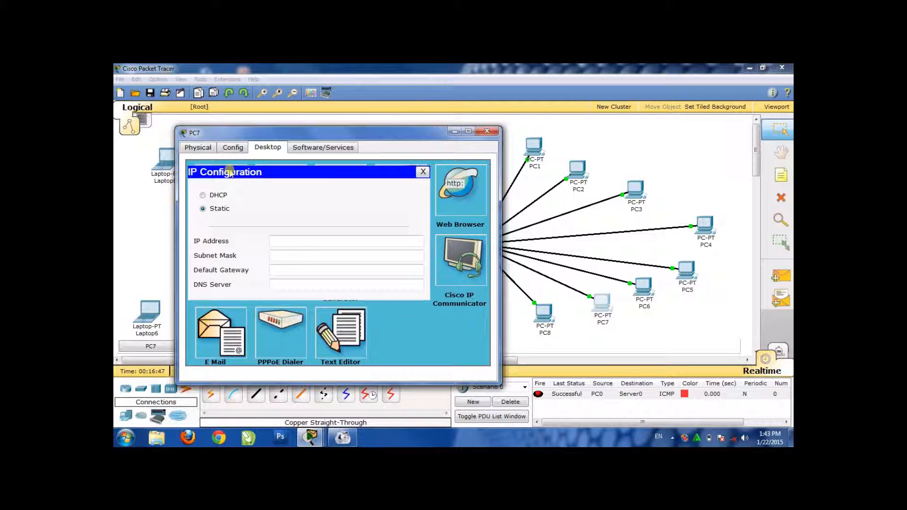
{"action": "left_click", "coordinate": [225, 195]}
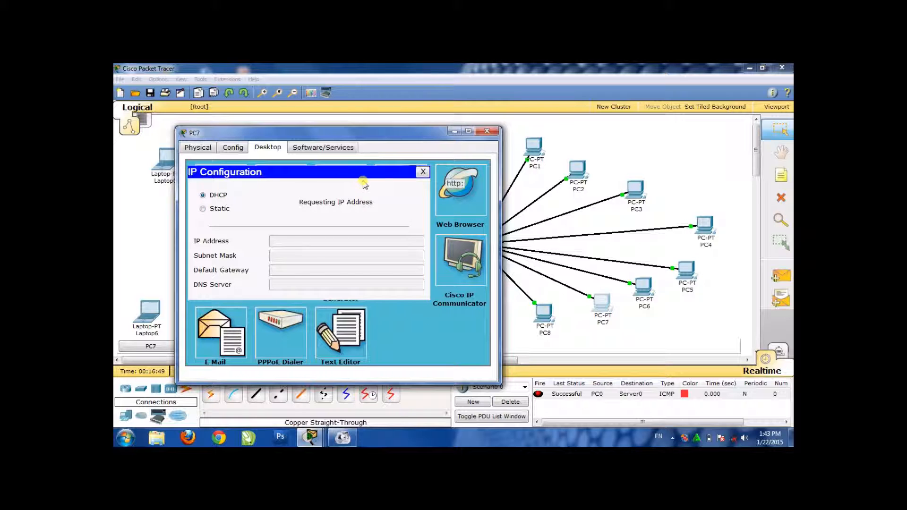
{"action": "left_click", "coordinate": [486, 132]}
Set PC8's IP configuration to DHCP and close its window
{"action": "left_click", "coordinate": [543, 313]}
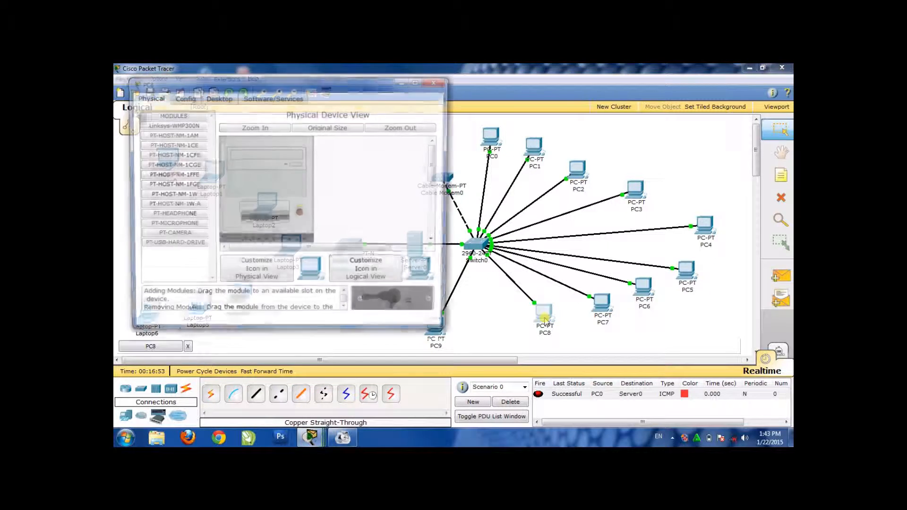
{"action": "left_click", "coordinate": [215, 99]}
{"action": "left_click", "coordinate": [174, 133]}
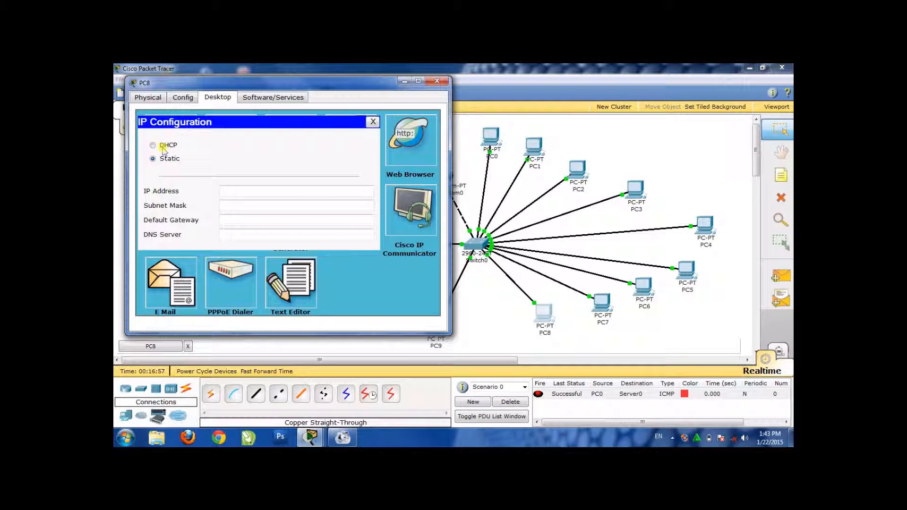
{"action": "left_click", "coordinate": [162, 146]}
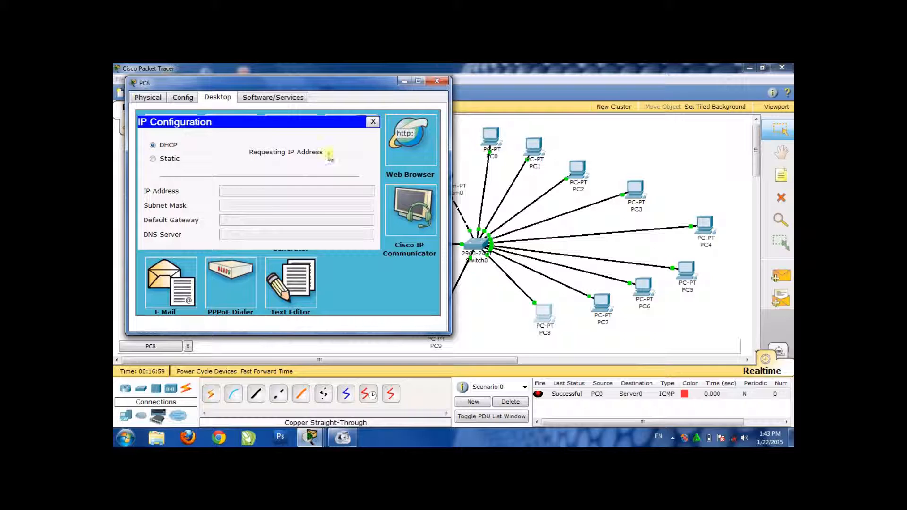
{"action": "left_click", "coordinate": [440, 83]}
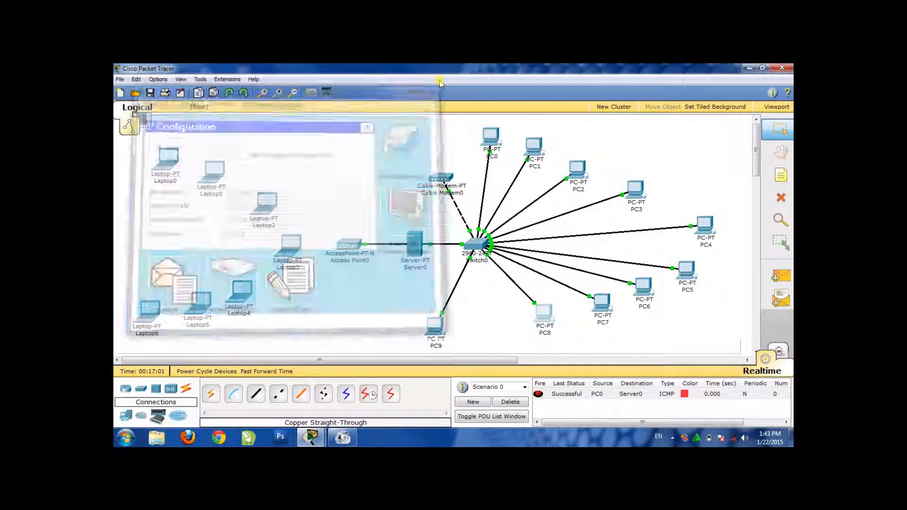
Set PC9's IP configuration to DHCP to request an address from the server, and close its window
{"action": "left_click", "coordinate": [435, 328]}
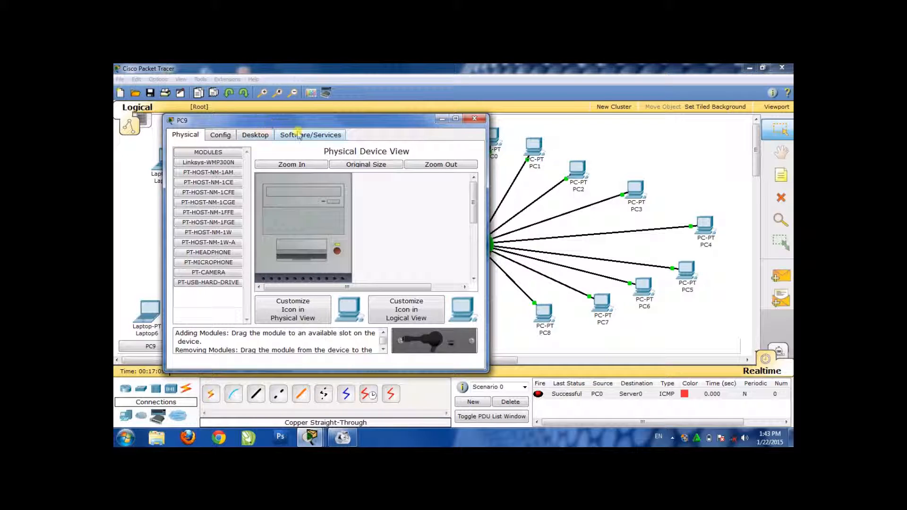
{"action": "left_click", "coordinate": [256, 135]}
{"action": "left_click", "coordinate": [223, 186]}
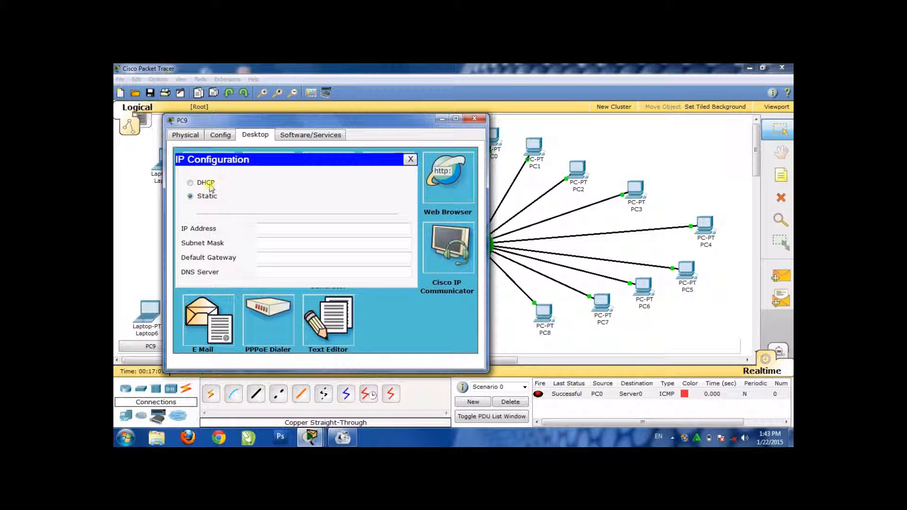
{"action": "left_click", "coordinate": [190, 183]}
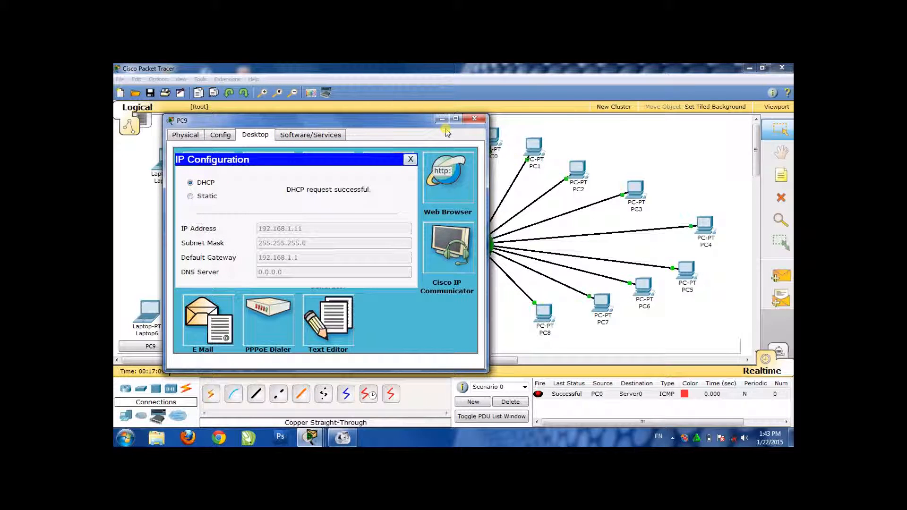
{"action": "left_click", "coordinate": [475, 118]}
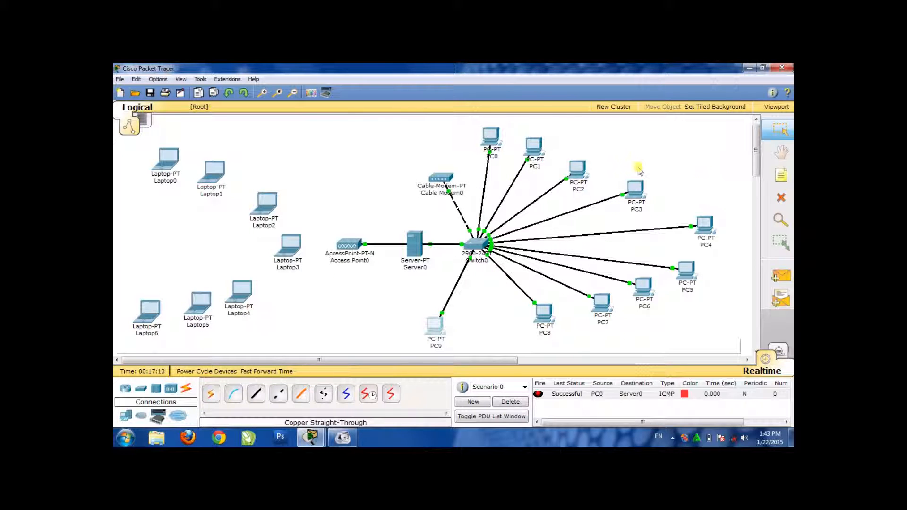
{"action": "left_click_drag", "start_coordinate": [522, 125], "coordinate": [713, 322]}
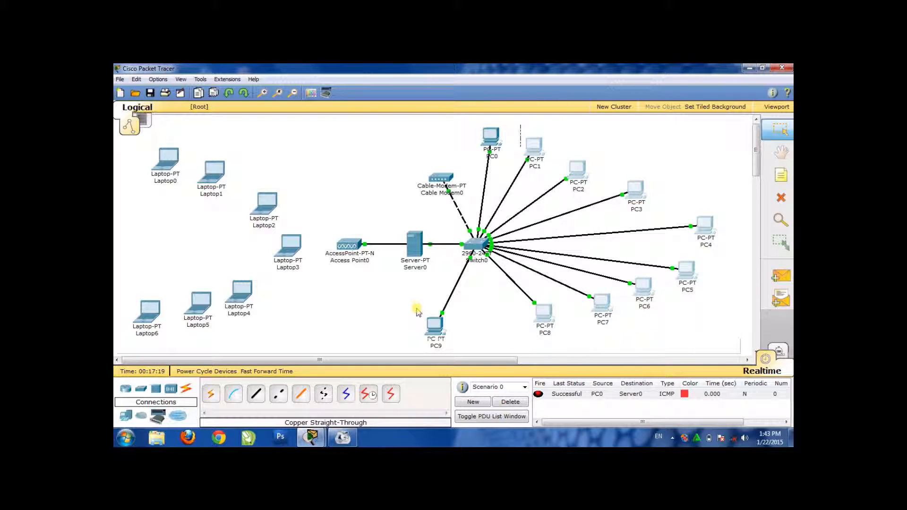
{"action": "left_click_drag", "start_coordinate": [412, 306], "coordinate": [704, 303]}
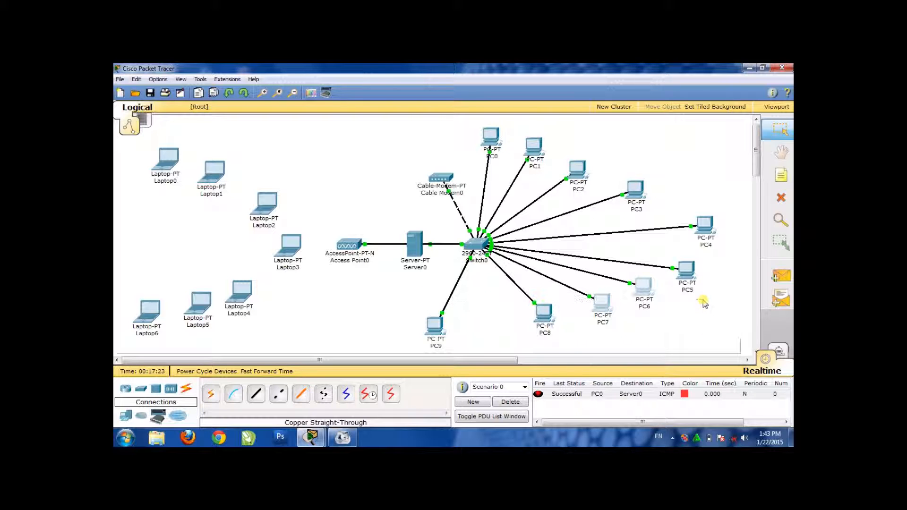
Test connectivity by sending a simple PDU from PC4 to Server0, and move PC4 slightly down, level with Switch0
{"action": "left_click", "coordinate": [771, 284]}
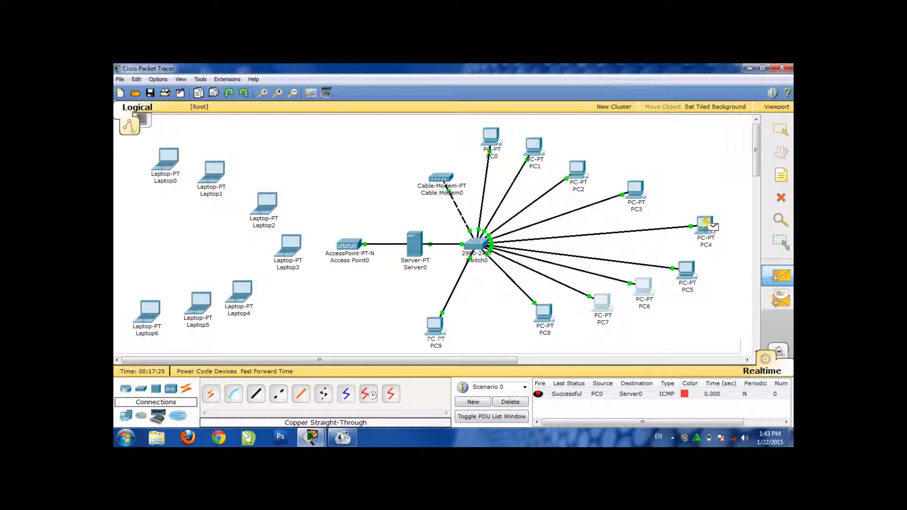
{"action": "left_click", "coordinate": [706, 221]}
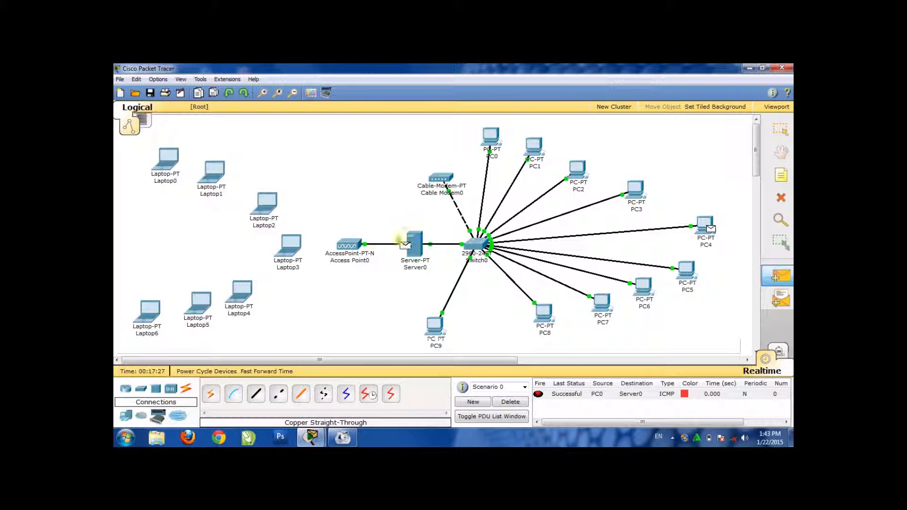
{"action": "left_click", "coordinate": [414, 243]}
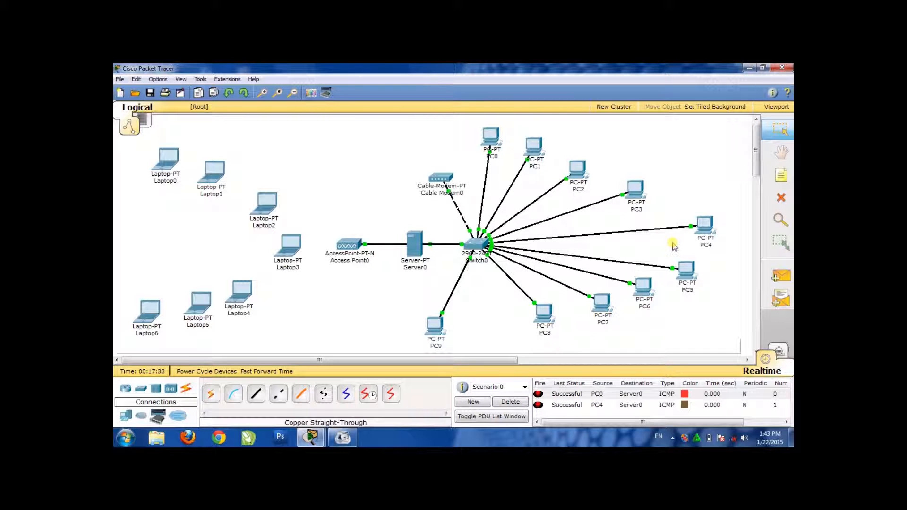
{"action": "mouse_move", "coordinate": [708, 226]}
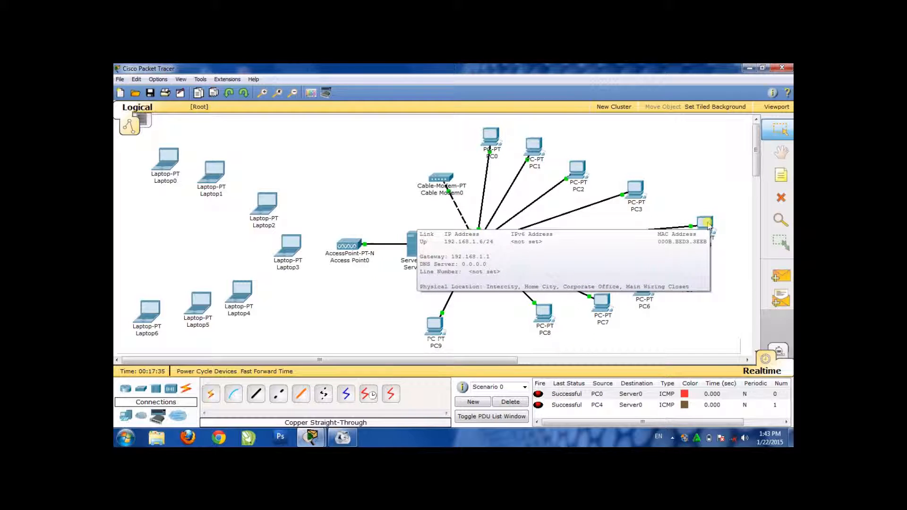
{"action": "left_click_drag", "start_coordinate": [708, 226], "coordinate": [710, 245]}
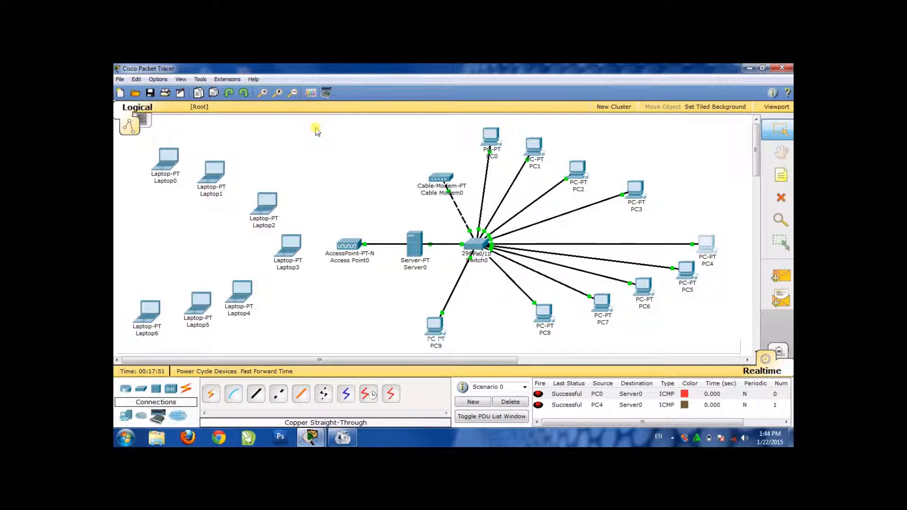
{"action": "left_click_drag", "start_coordinate": [318, 130], "coordinate": [147, 327]}
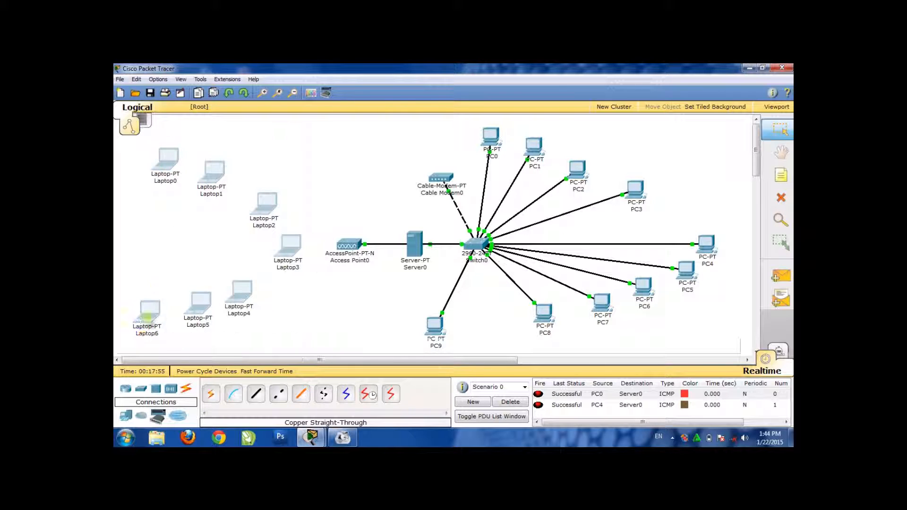
{"action": "left_click", "coordinate": [307, 209]}
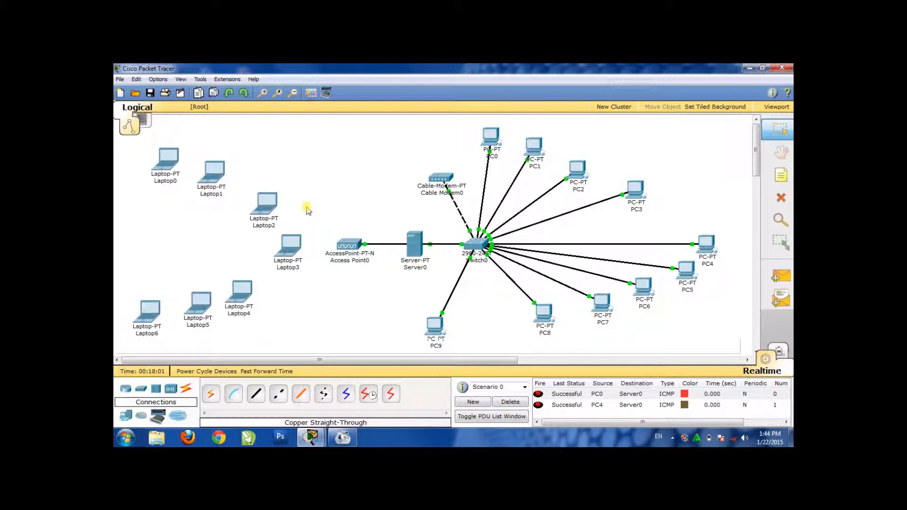
With Laptop3 powered off, replace its wired network module with the Linksys-WPC300N wireless module and power the laptop back on
{"action": "left_click", "coordinate": [289, 246]}
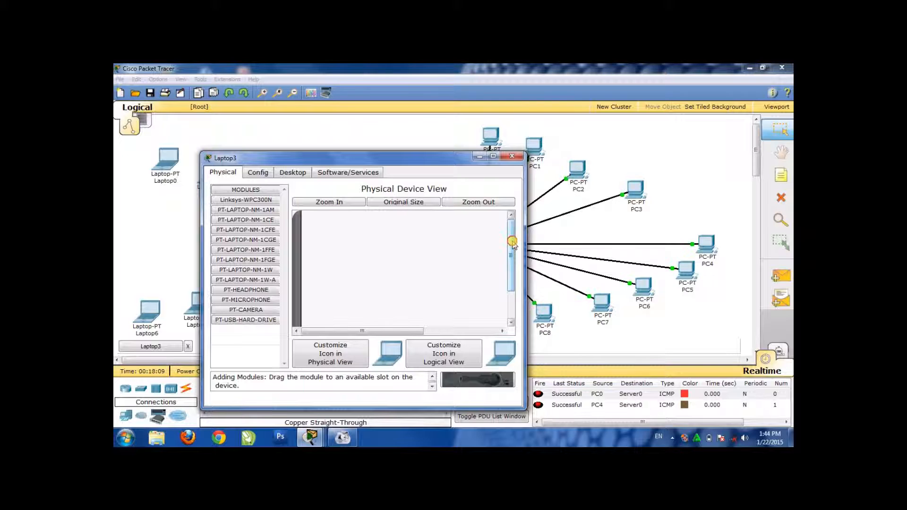
{"action": "left_click_drag", "start_coordinate": [513, 245], "coordinate": [513, 298]}
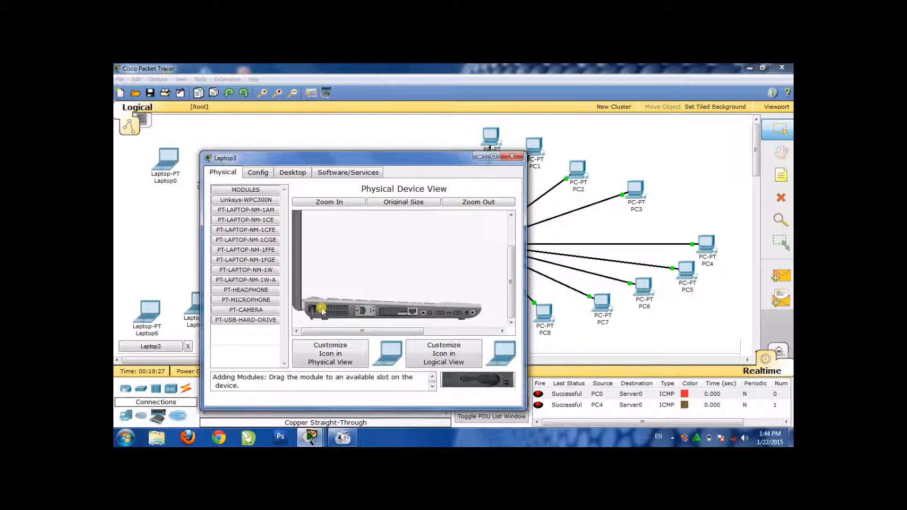
{"action": "mouse_move", "coordinate": [395, 314]}
{"action": "left_mouse_down"}
{"action": "mouse_move", "coordinate": [473, 384]}
{"action": "mouse_move", "coordinate": [405, 317]}
{"action": "mouse_move", "coordinate": [383, 311]}
{"action": "mouse_move", "coordinate": [400, 314]}
{"action": "left_mouse_up"}
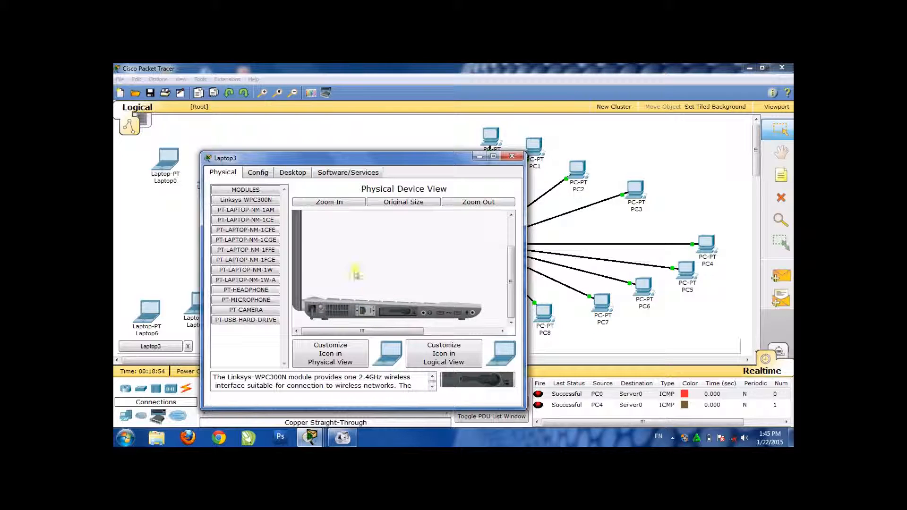
{"action": "left_click", "coordinate": [300, 180]}
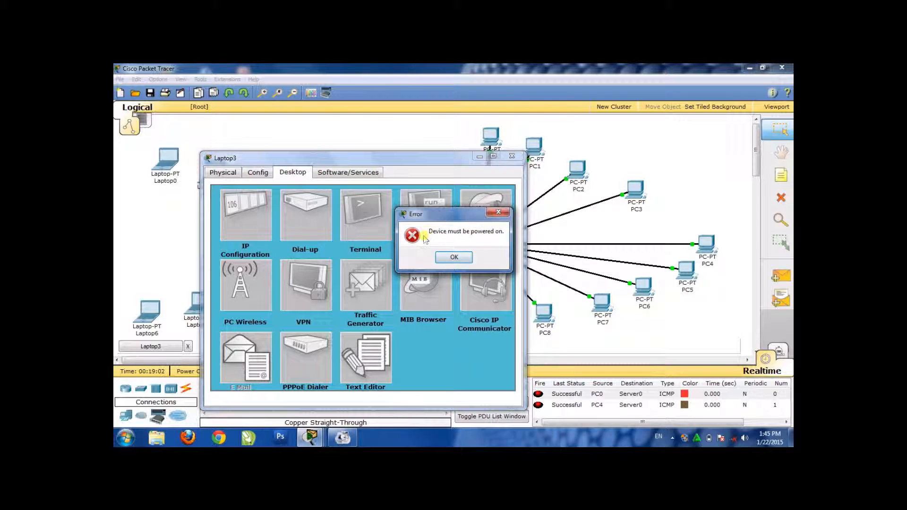
{"action": "left_click", "coordinate": [499, 214]}
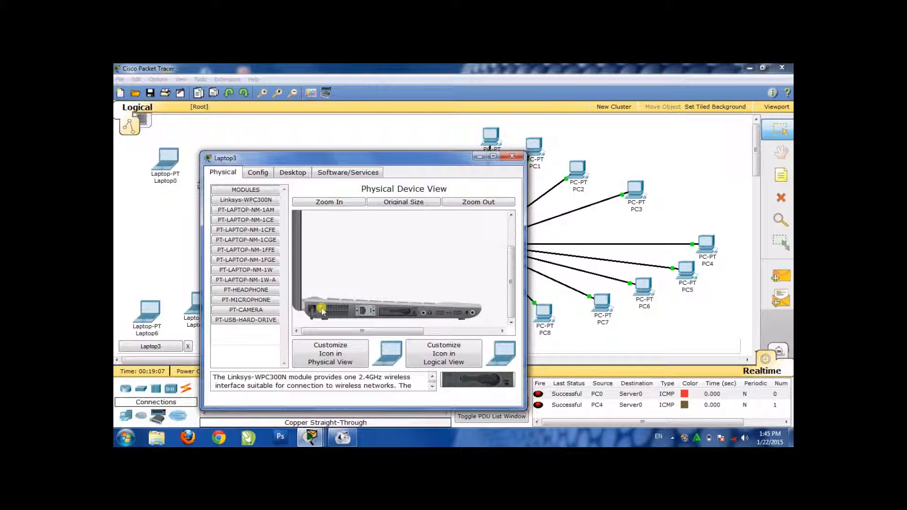
Open Laptop3's IP configuration to check the address it obtained through DHCP
{"action": "left_click", "coordinate": [304, 175]}
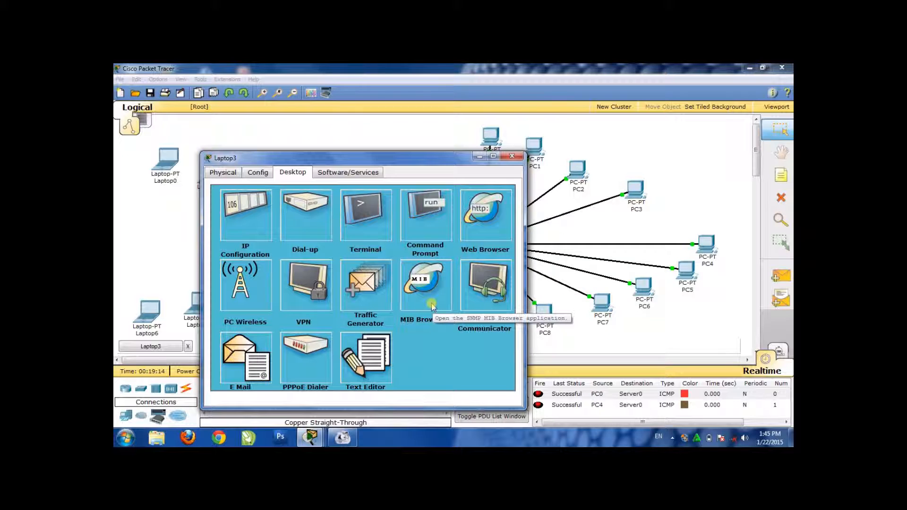
{"action": "left_click", "coordinate": [245, 225]}
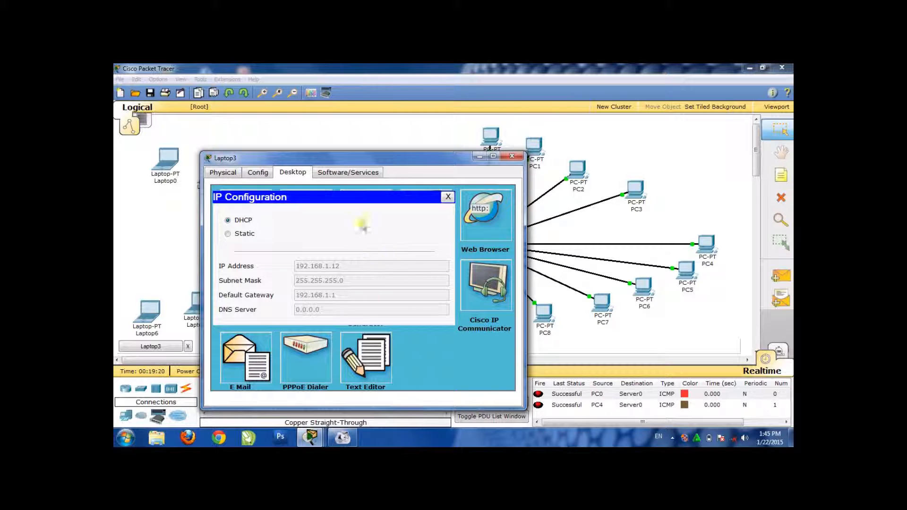
Close Laptop3's window and move Laptop3 slightly up and to the left, level with Access Point0
{"action": "left_click", "coordinate": [513, 158]}
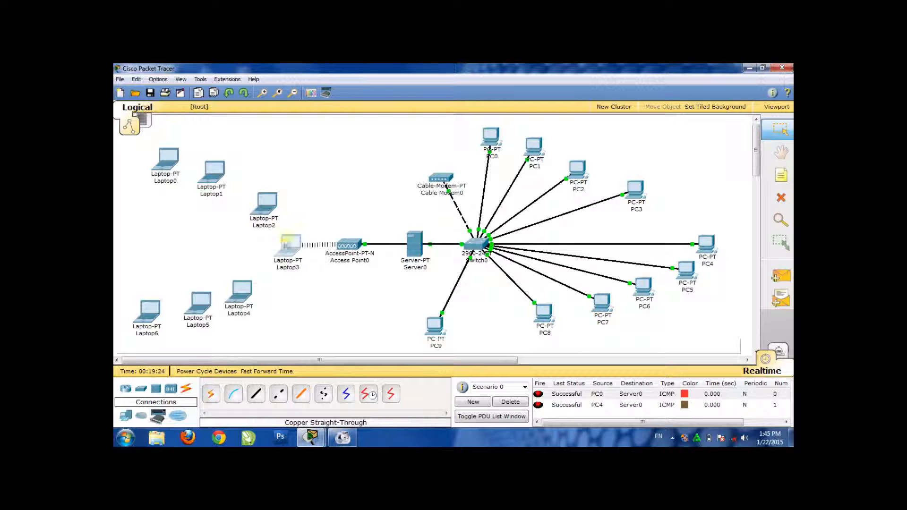
{"action": "mouse_move", "coordinate": [294, 251]}
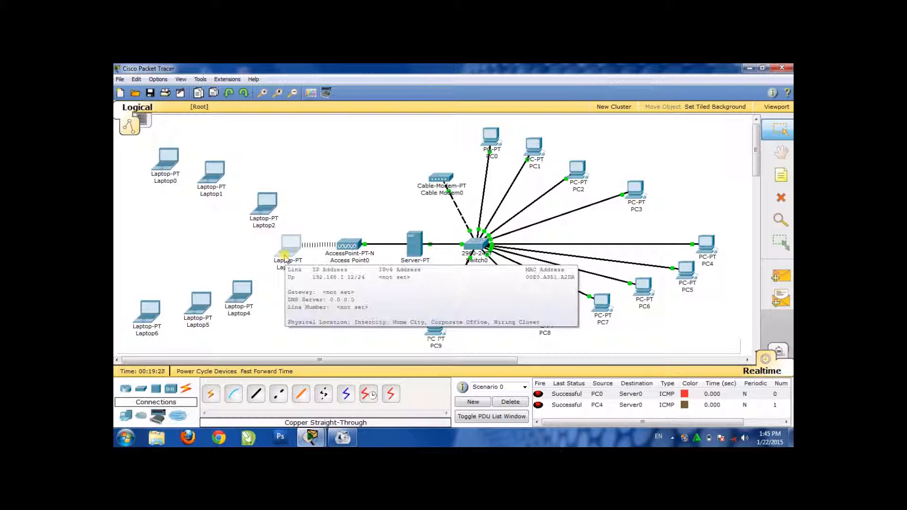
{"action": "left_click_drag", "start_coordinate": [285, 256], "coordinate": [284, 253]}
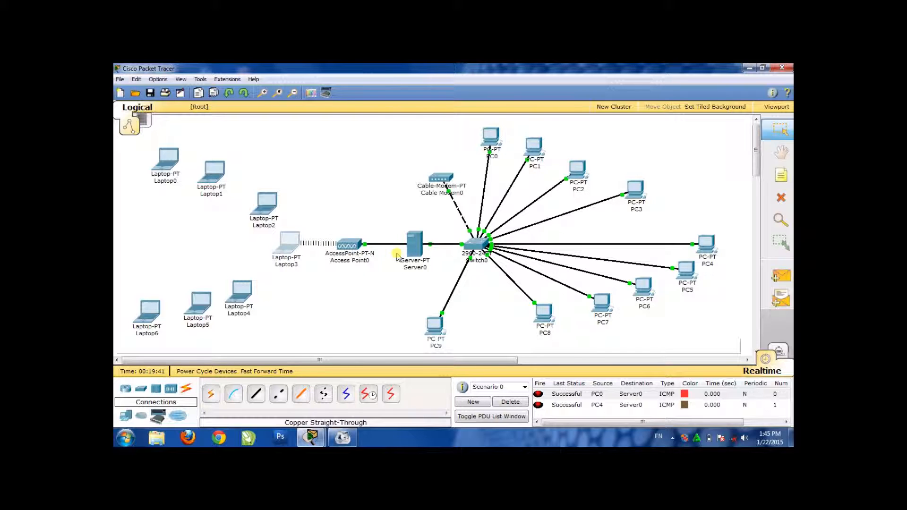
{"action": "mouse_move", "coordinate": [346, 255]}
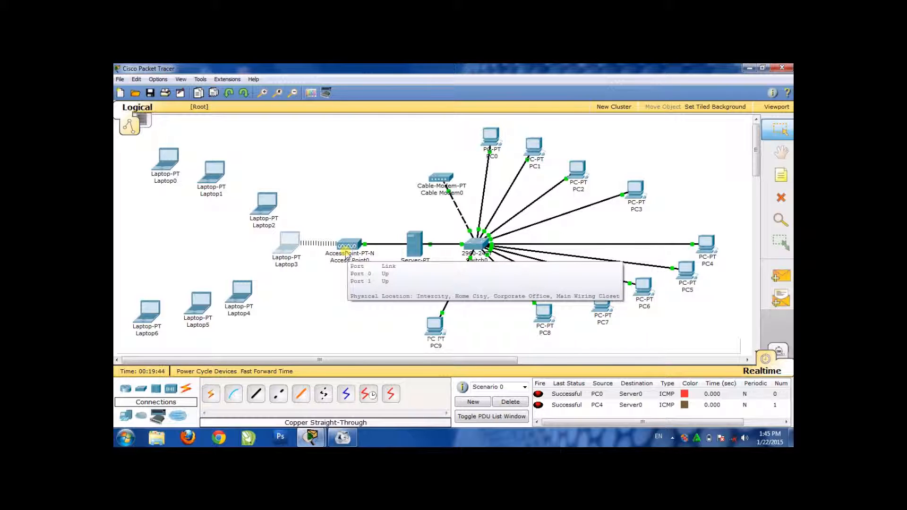
{"action": "left_click", "coordinate": [295, 241]}
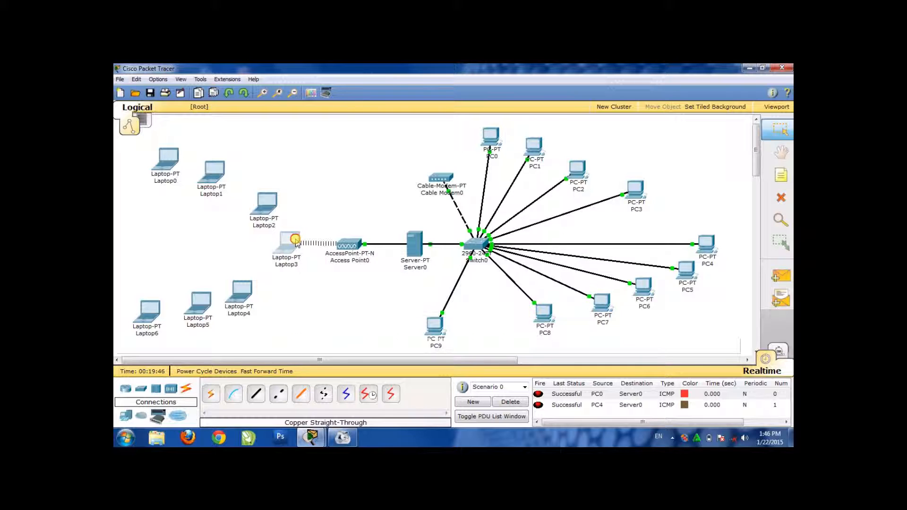
{"action": "left_click_drag", "start_coordinate": [296, 241], "coordinate": [296, 241]}
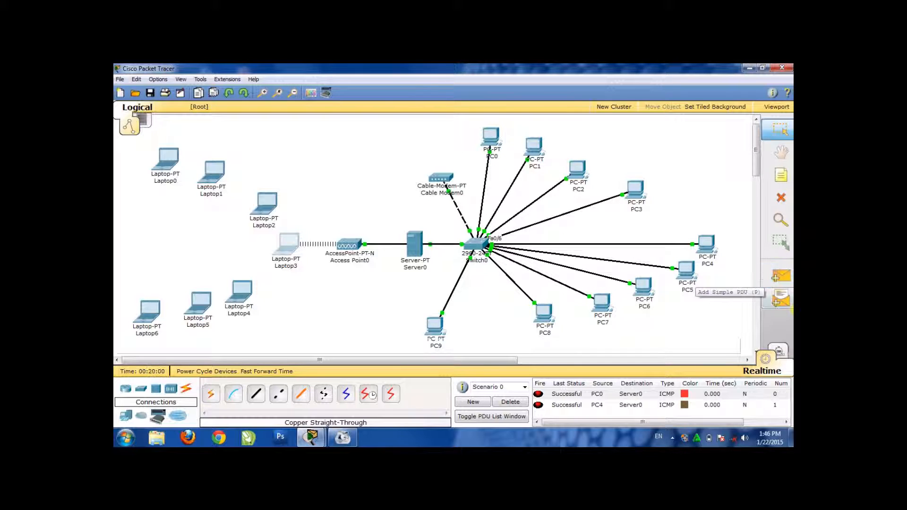
Test wireless connectivity by sending a simple PDU from Laptop3 to Server0, and check its status in the PDU list
{"action": "left_click", "coordinate": [786, 282]}
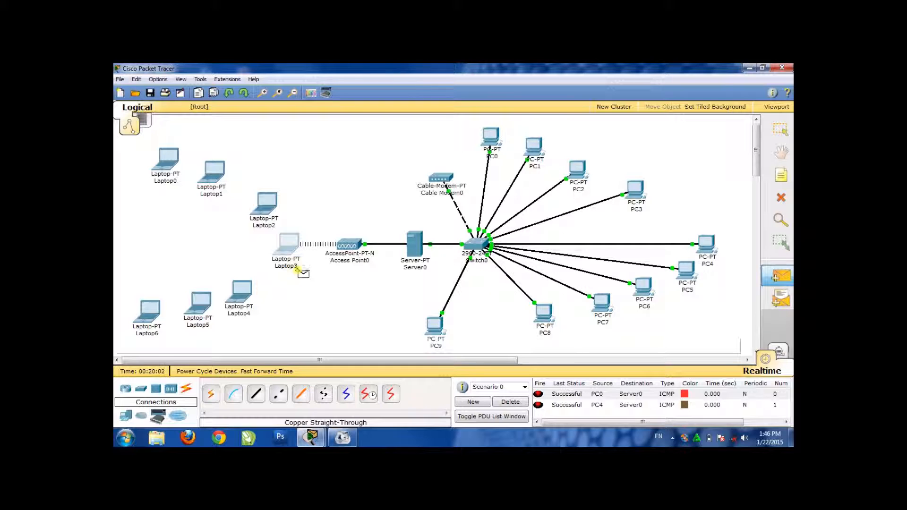
{"action": "left_click", "coordinate": [289, 247]}
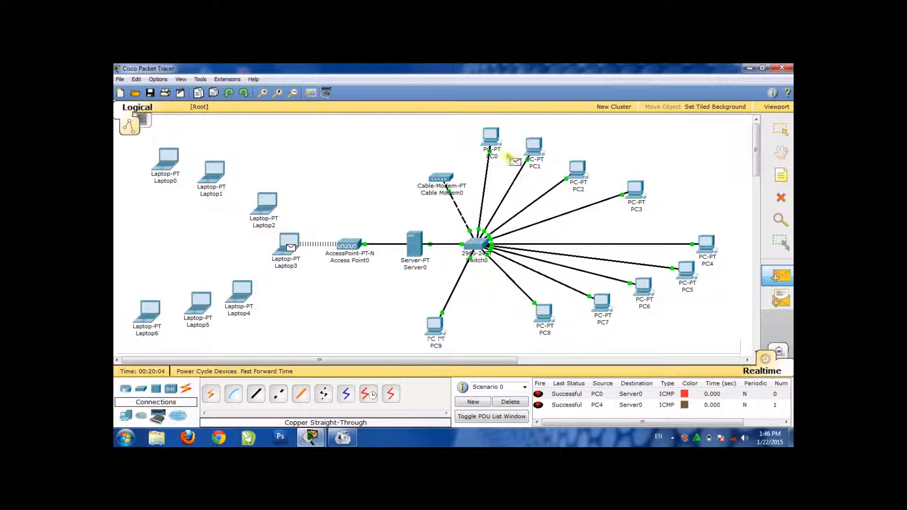
{"action": "left_click", "coordinate": [416, 246]}
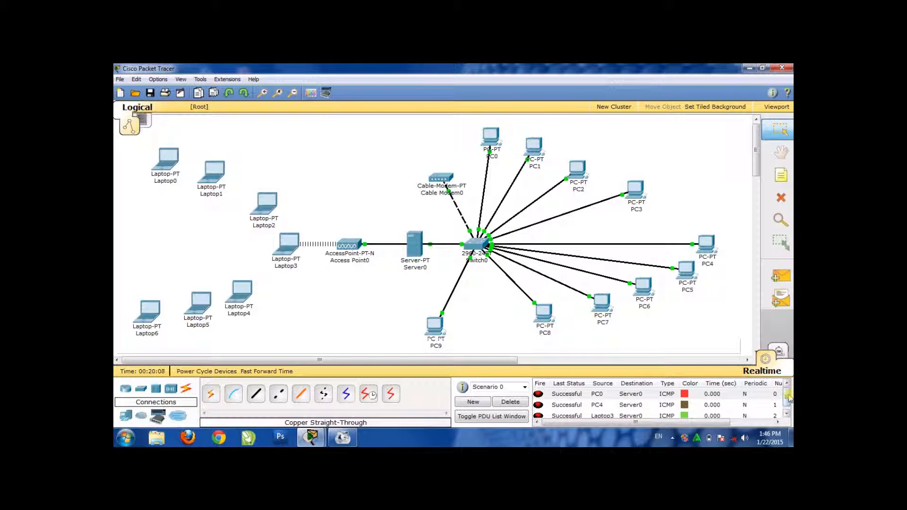
{"action": "left_click_drag", "start_coordinate": [787, 397], "coordinate": [786, 406]}
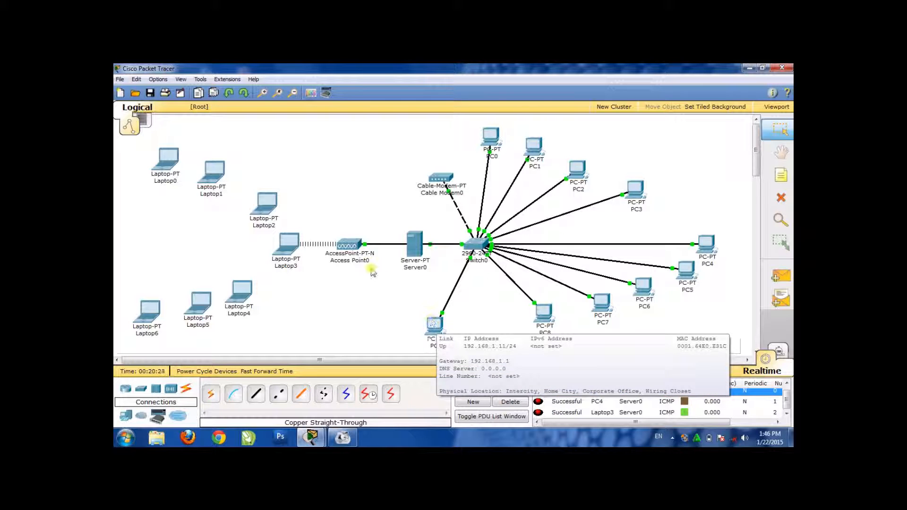
With Laptop2 powered off, replace its wired network module with the Linksys-WPC300N wireless module and power the laptop back on
{"action": "mouse_move", "coordinate": [266, 205]}
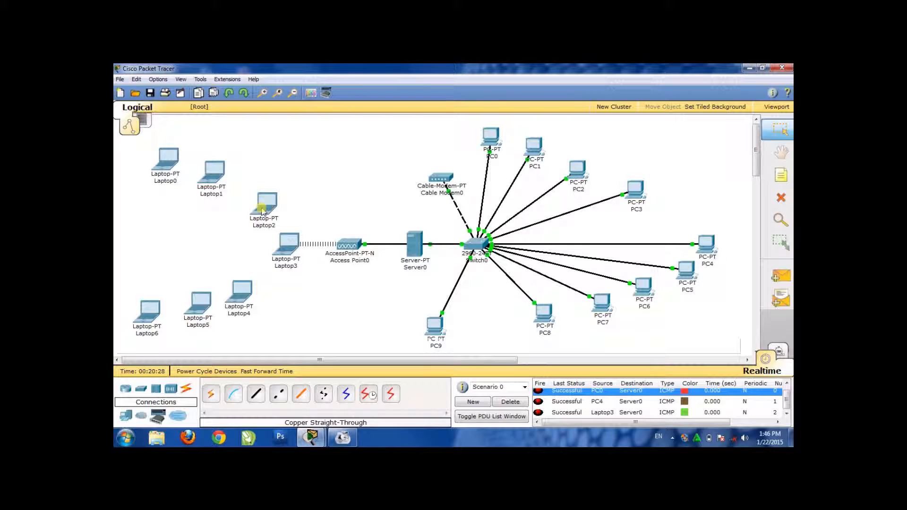
{"action": "left_click", "coordinate": [262, 210]}
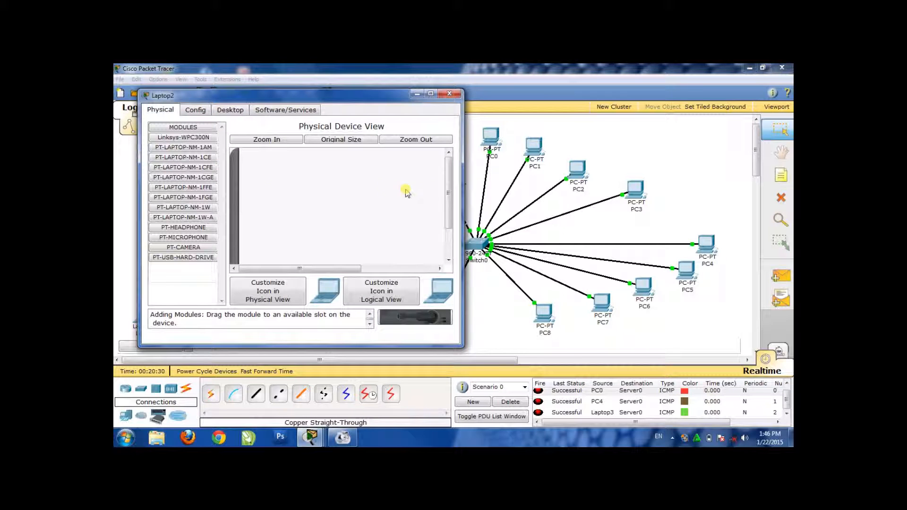
{"action": "left_click_drag", "start_coordinate": [449, 194], "coordinate": [449, 219]}
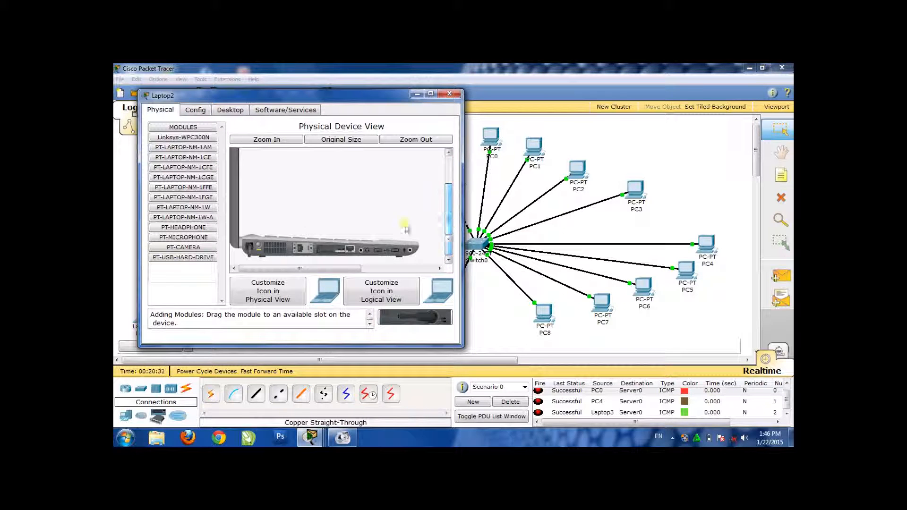
{"action": "left_click_drag", "start_coordinate": [259, 245], "coordinate": [335, 250]}
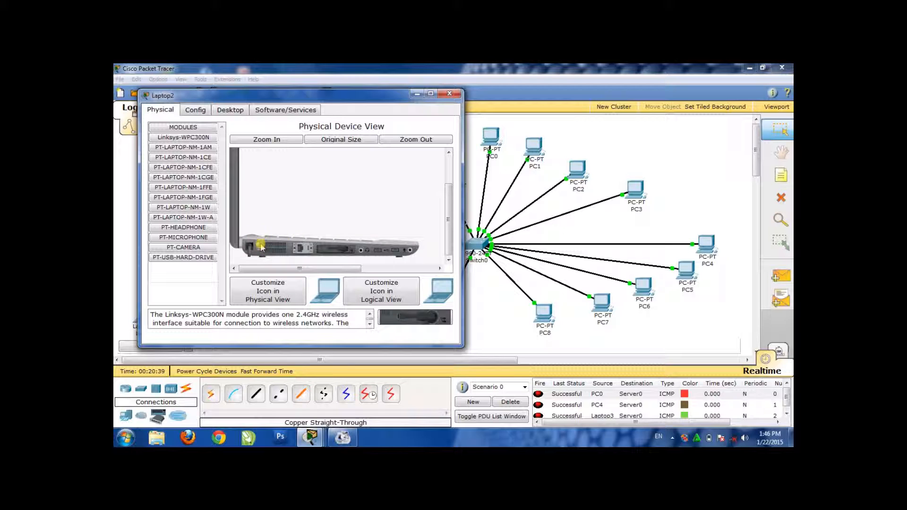
Switch Laptop2's IP configuration to static and back to DHCP to request an address, and close its window
{"action": "left_click", "coordinate": [231, 110]}
{"action": "left_click", "coordinate": [195, 145]}
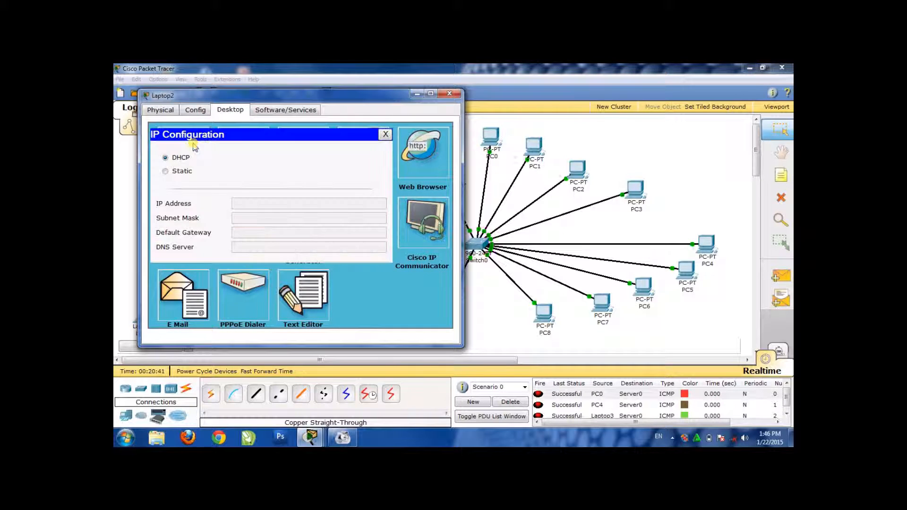
{"action": "left_click", "coordinate": [184, 172]}
{"action": "left_click", "coordinate": [183, 159]}
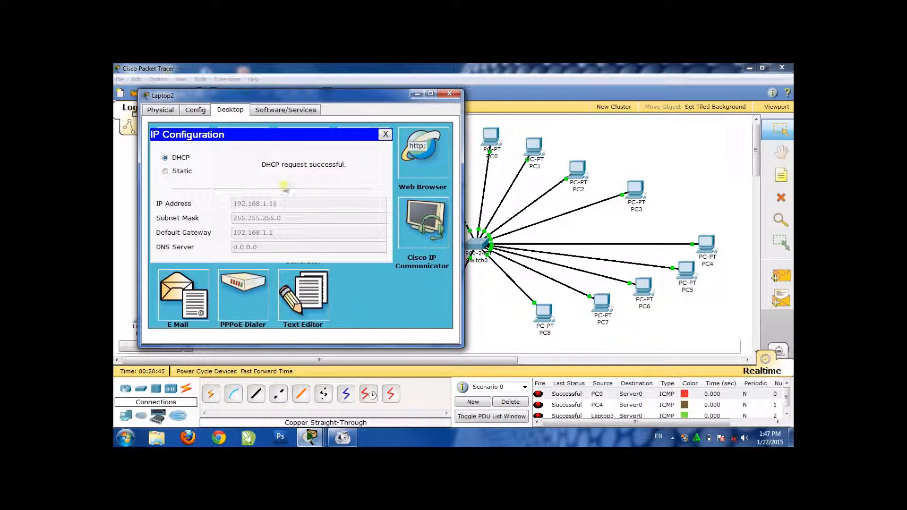
{"action": "left_click", "coordinate": [449, 93]}
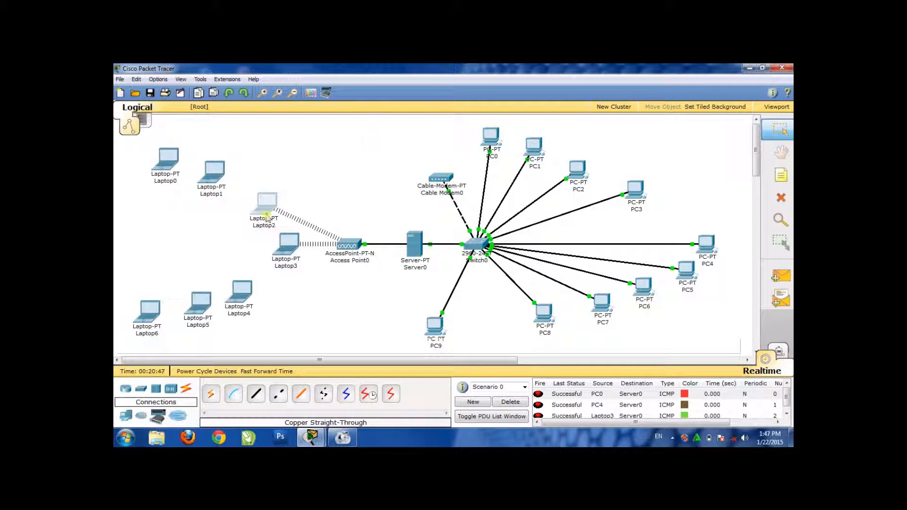
With Laptop4 powered off, replace its wired network module with the Linksys-WPC300N wireless module and power the laptop back on
{"action": "left_click", "coordinate": [240, 285]}
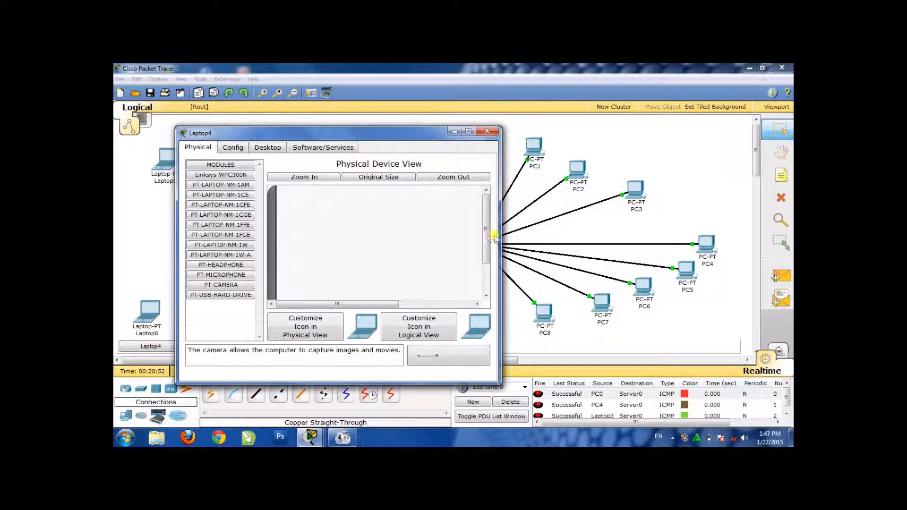
{"action": "left_click_drag", "start_coordinate": [491, 237], "coordinate": [487, 265]}
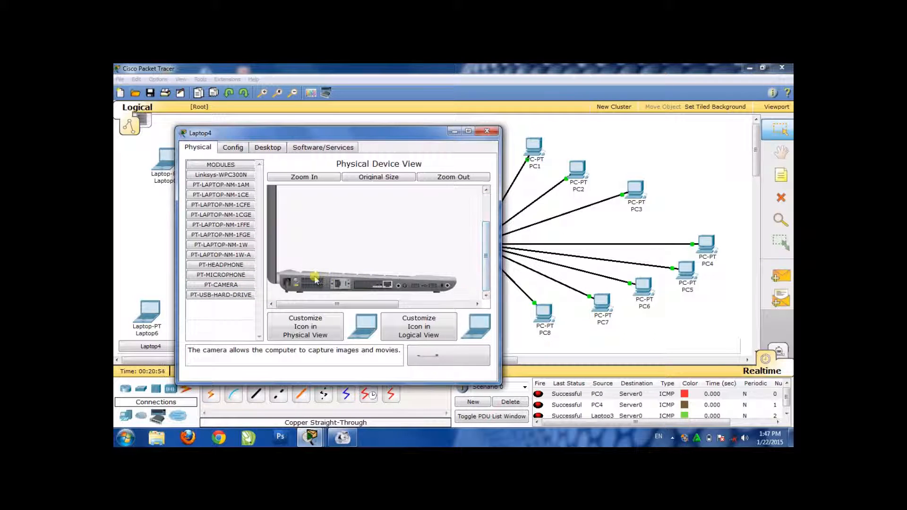
{"action": "left_click_drag", "start_coordinate": [377, 289], "coordinate": [454, 360]}
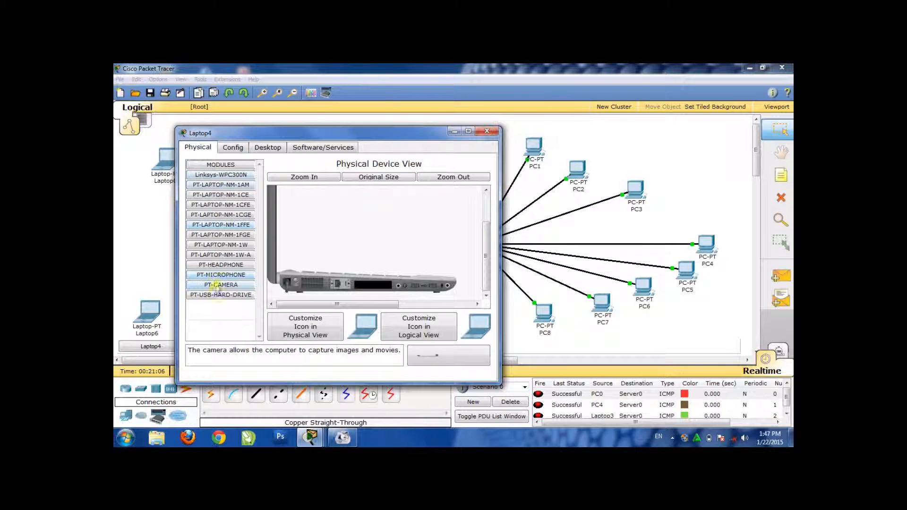
{"action": "double_click", "coordinate": [220, 166]}
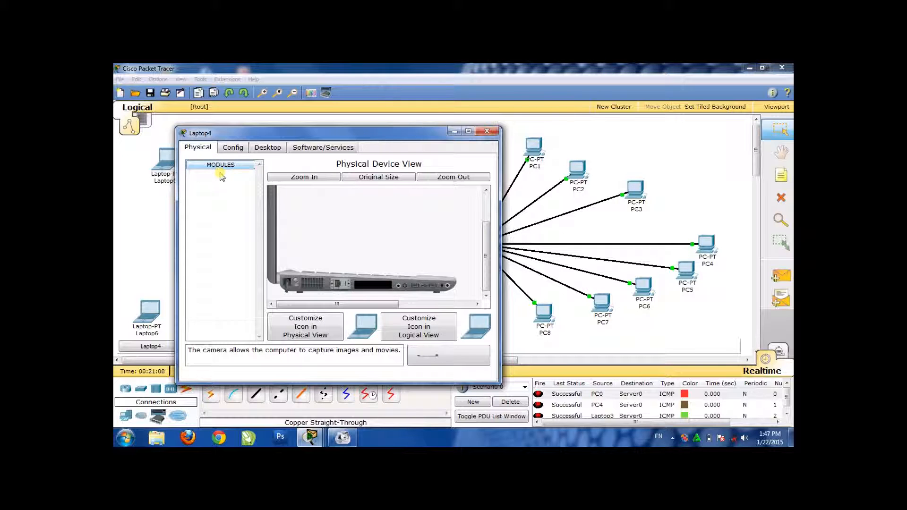
{"action": "double_click", "coordinate": [221, 166]}
{"action": "left_click", "coordinate": [222, 176]}
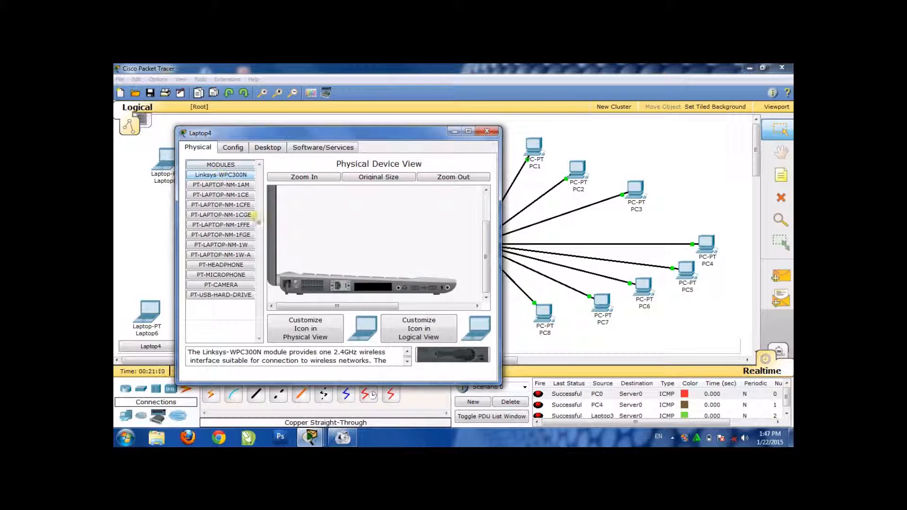
{"action": "left_click_drag", "start_coordinate": [440, 360], "coordinate": [377, 289]}
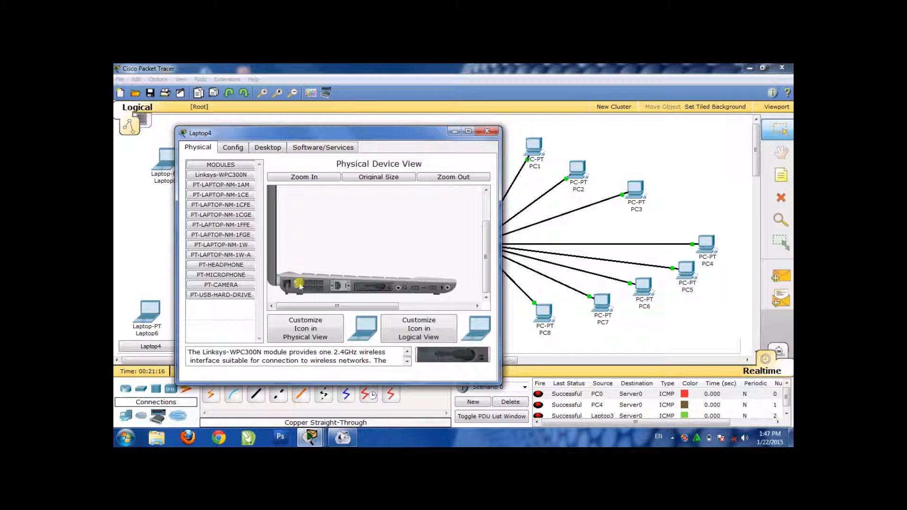
Renew Laptop4's address request by toggling its IP configuration from static to DHCP, and close its window
{"action": "left_click", "coordinate": [272, 149]}
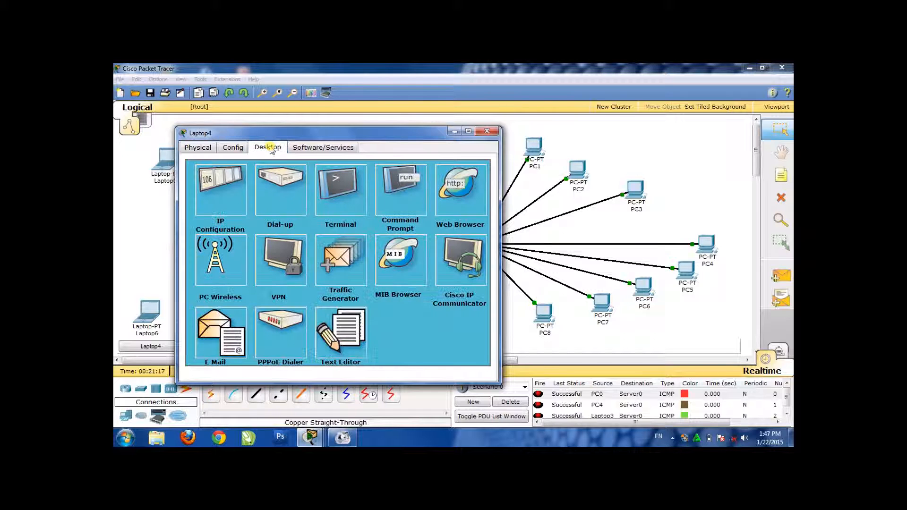
{"action": "left_click", "coordinate": [227, 188]}
{"action": "left_click", "coordinate": [218, 208]}
{"action": "left_click", "coordinate": [214, 195]}
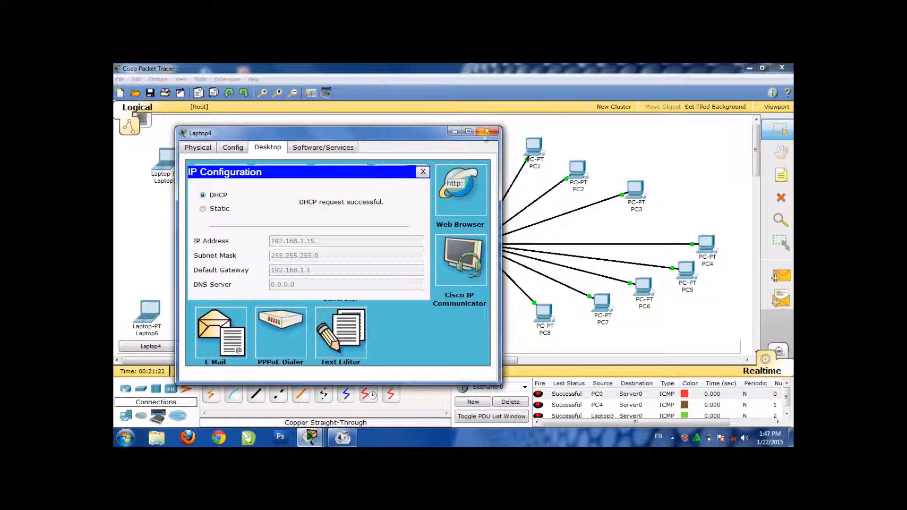
{"action": "left_click", "coordinate": [486, 131]}
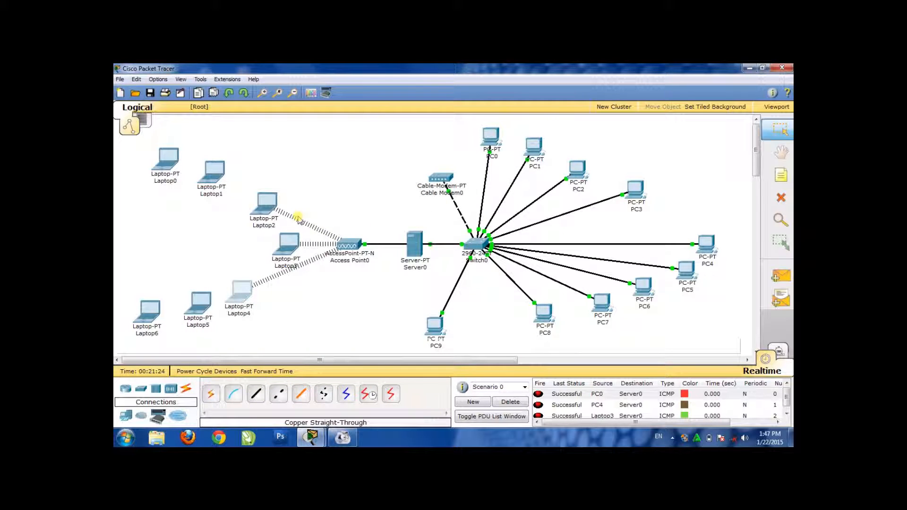
With Laptop1 powered off, replace its wired network module with the Linksys-WPC300N wireless module and power the laptop back on
{"action": "left_click", "coordinate": [202, 177]}
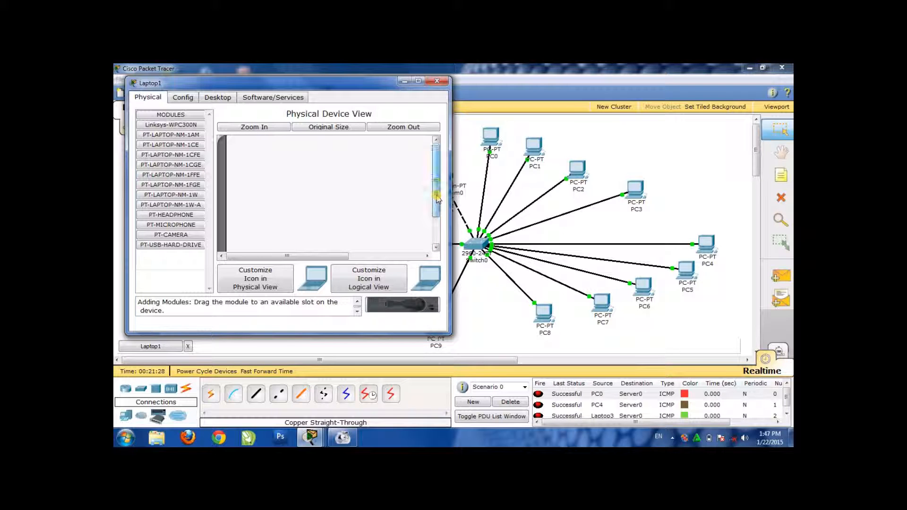
{"action": "left_click_drag", "start_coordinate": [438, 192], "coordinate": [437, 218]}
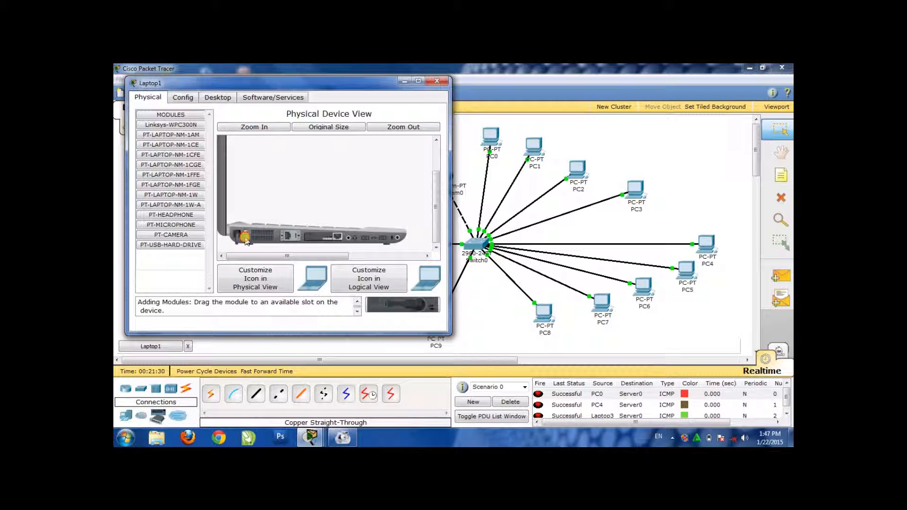
{"action": "mouse_move", "coordinate": [326, 239]}
{"action": "left_mouse_down"}
{"action": "mouse_move", "coordinate": [366, 291]}
{"action": "mouse_move", "coordinate": [406, 310]}
{"action": "mouse_move", "coordinate": [316, 248]}
{"action": "mouse_move", "coordinate": [326, 243]}
{"action": "left_mouse_up"}
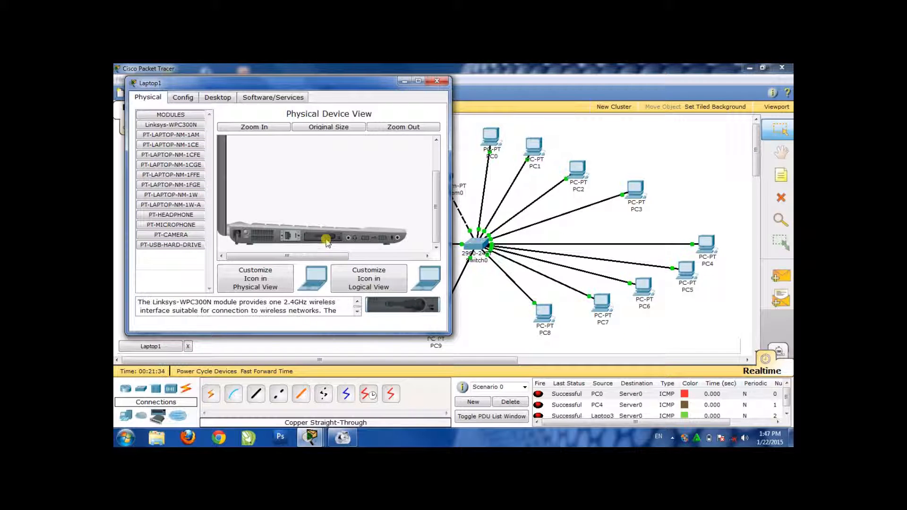
{"action": "left_click", "coordinate": [218, 97]}
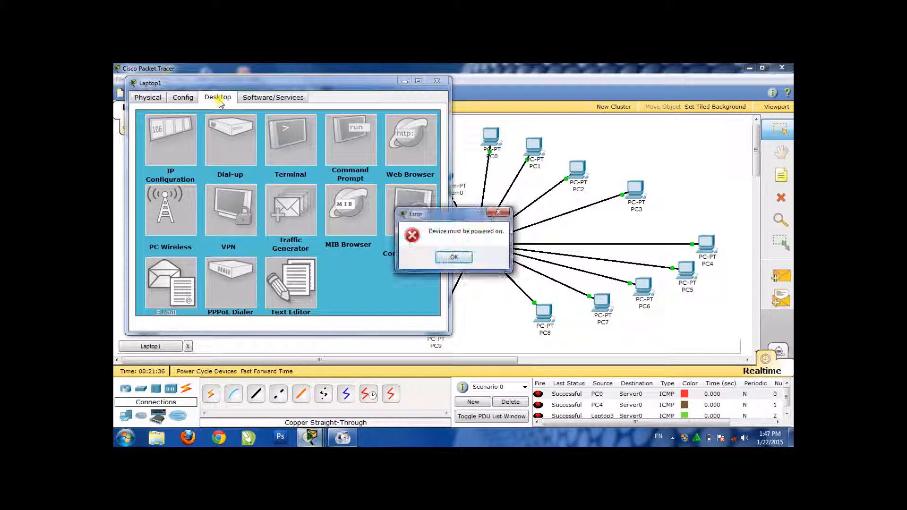
{"action": "left_click", "coordinate": [499, 215]}
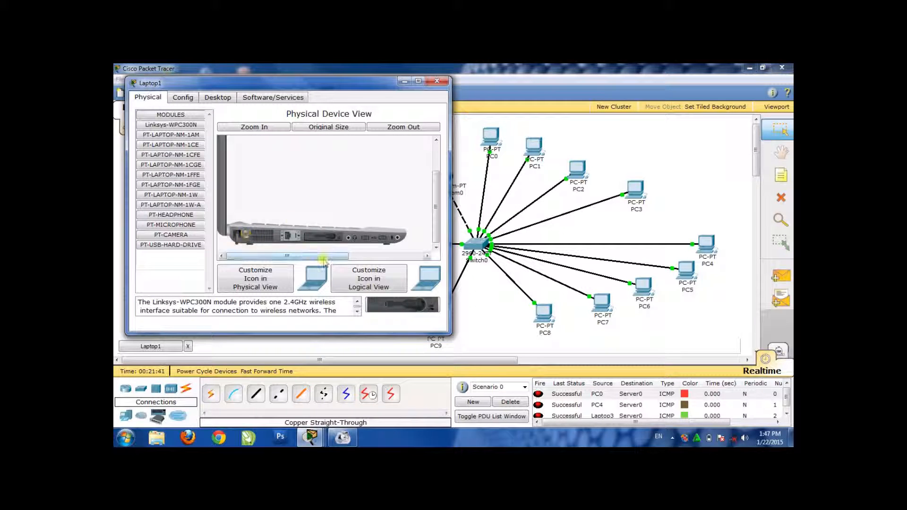
Open Laptop1's IP configuration to check the address it obtained through DHCP, and close its window
{"action": "left_click", "coordinate": [230, 96]}
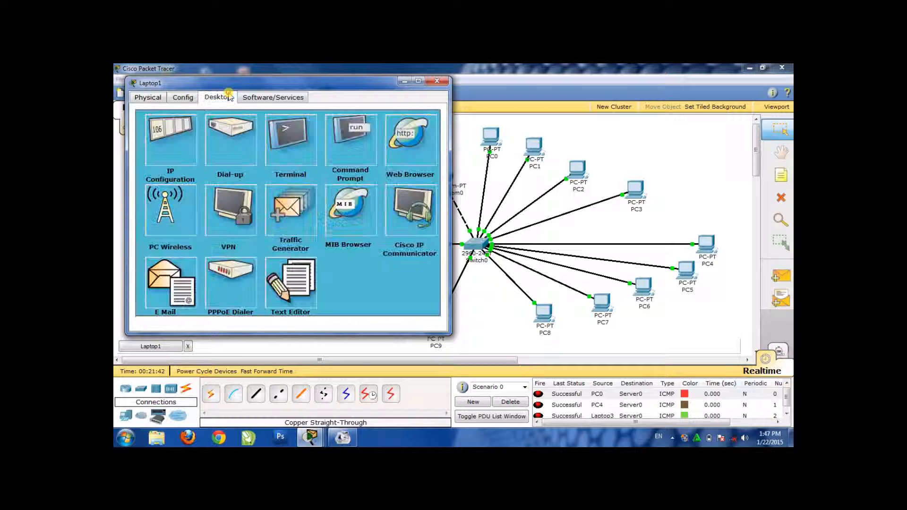
{"action": "left_click", "coordinate": [170, 145]}
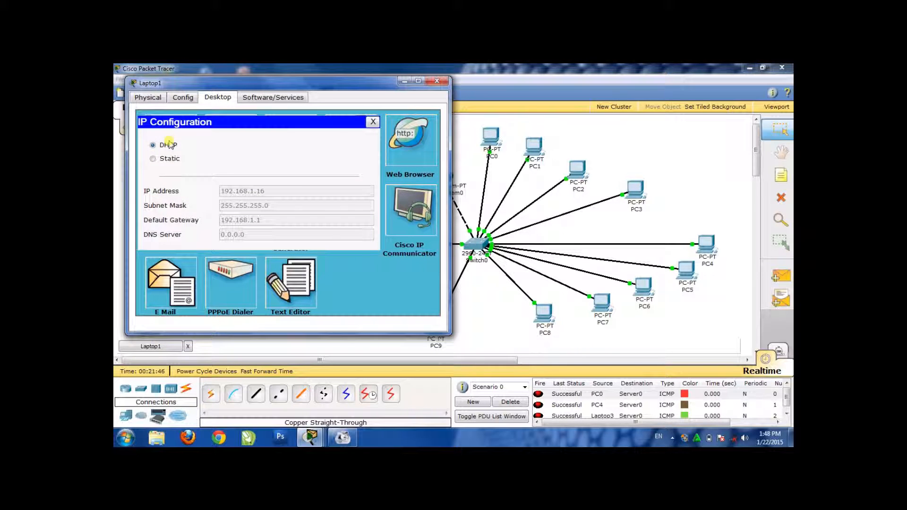
{"action": "left_click", "coordinate": [440, 83]}
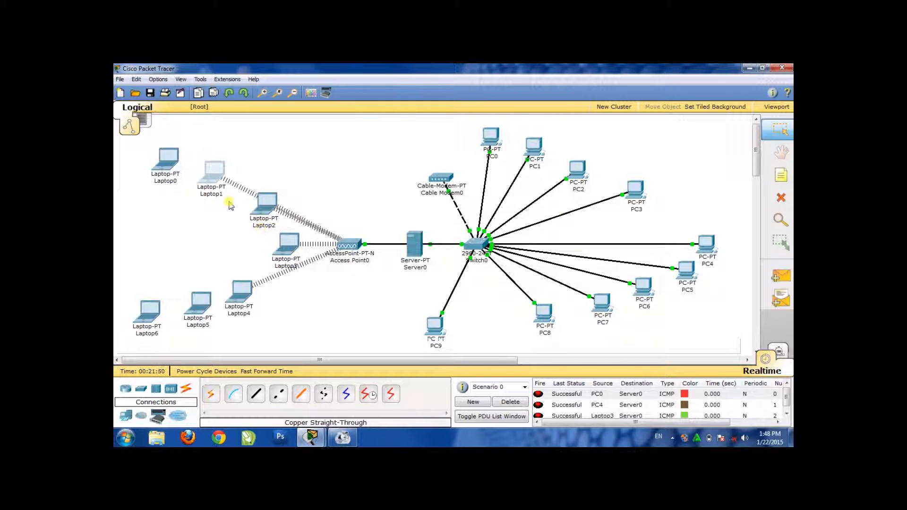
With Laptop5 powered off, replace its wired network module with the Linksys-WPC300N wireless module and power the laptop back on
{"action": "left_click", "coordinate": [201, 305]}
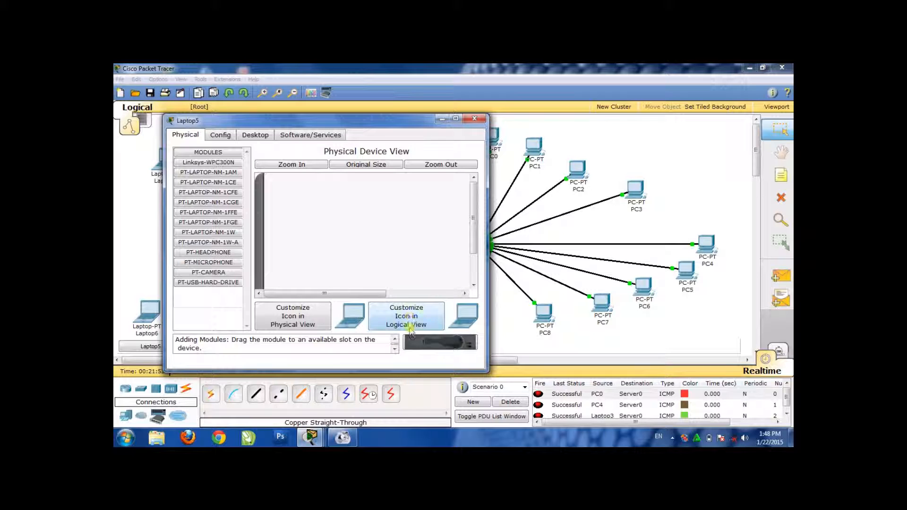
{"action": "left_click_drag", "start_coordinate": [473, 218], "coordinate": [473, 245]}
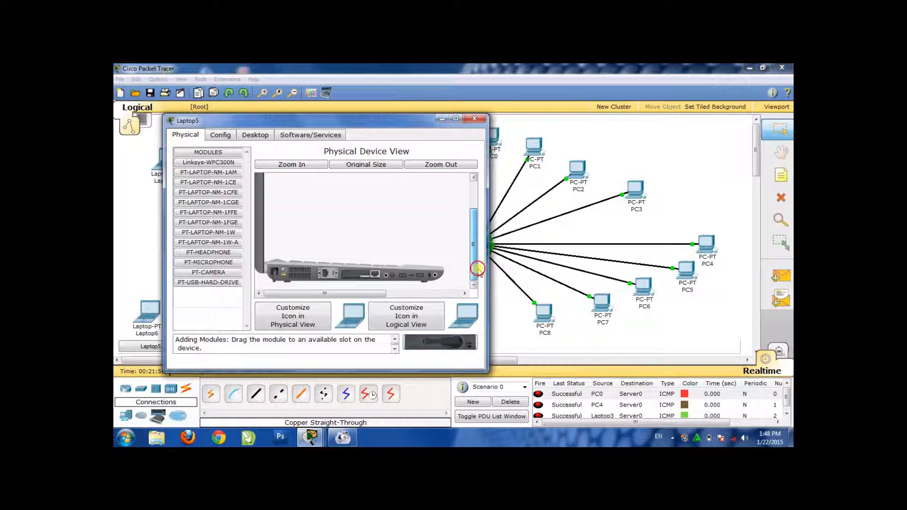
{"action": "left_click", "coordinate": [284, 271]}
{"action": "mouse_move", "coordinate": [357, 274]}
{"action": "left_mouse_down"}
{"action": "mouse_move", "coordinate": [430, 345]}
{"action": "mouse_move", "coordinate": [397, 329]}
{"action": "mouse_move", "coordinate": [348, 280]}
{"action": "left_mouse_up"}
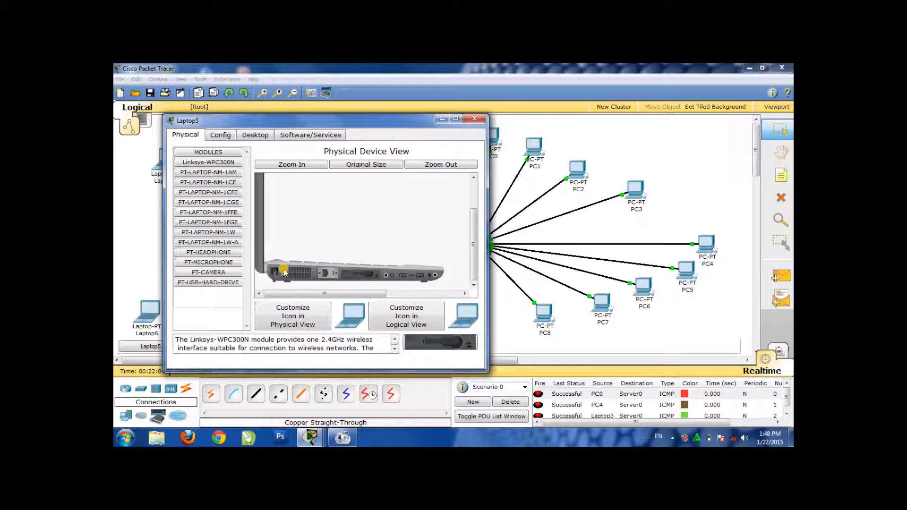
Renew Laptop5's address request by toggling its IP configuration from static to DHCP, and close its window
{"action": "left_click", "coordinate": [253, 135]}
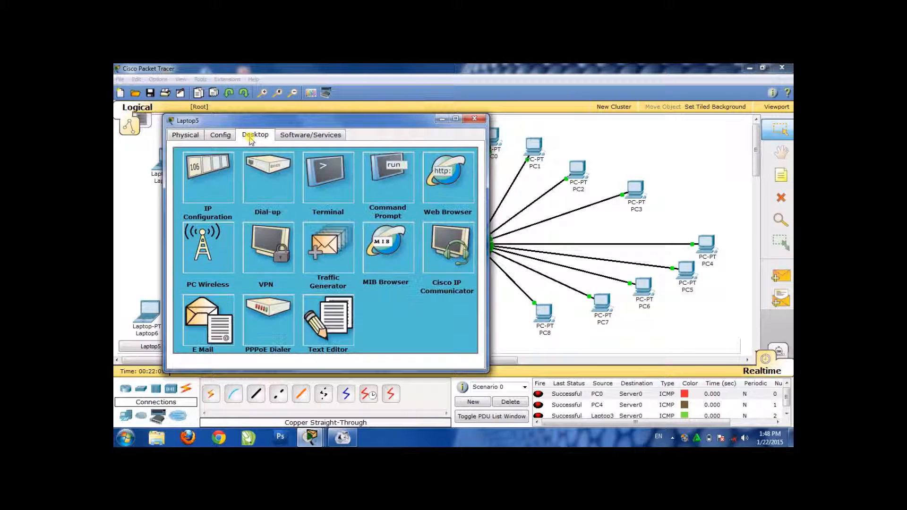
{"action": "left_click", "coordinate": [206, 190]}
{"action": "left_click", "coordinate": [203, 196]}
{"action": "left_click", "coordinate": [203, 182]}
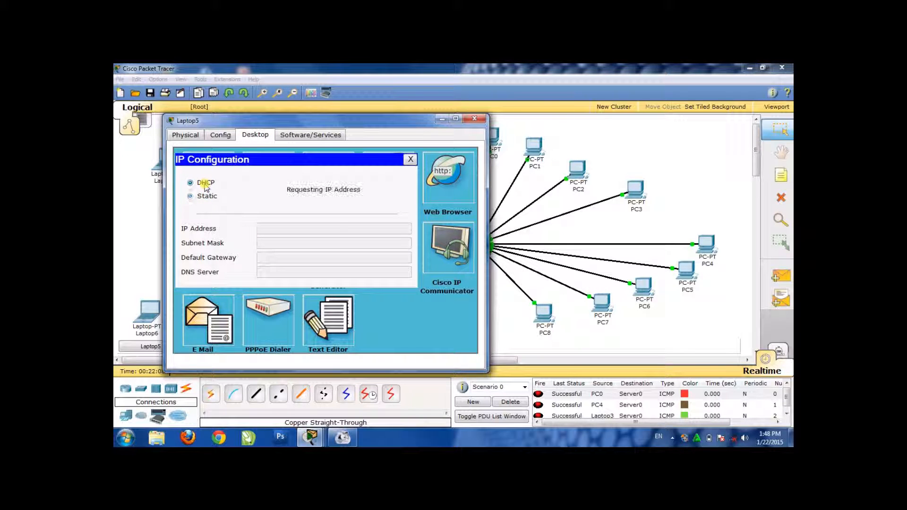
{"action": "left_click", "coordinate": [474, 118]}
With Laptop0 powered off, replace its wired network module with the Linksys-WPC300N wireless module and power the laptop back on
{"action": "left_click", "coordinate": [175, 160]}
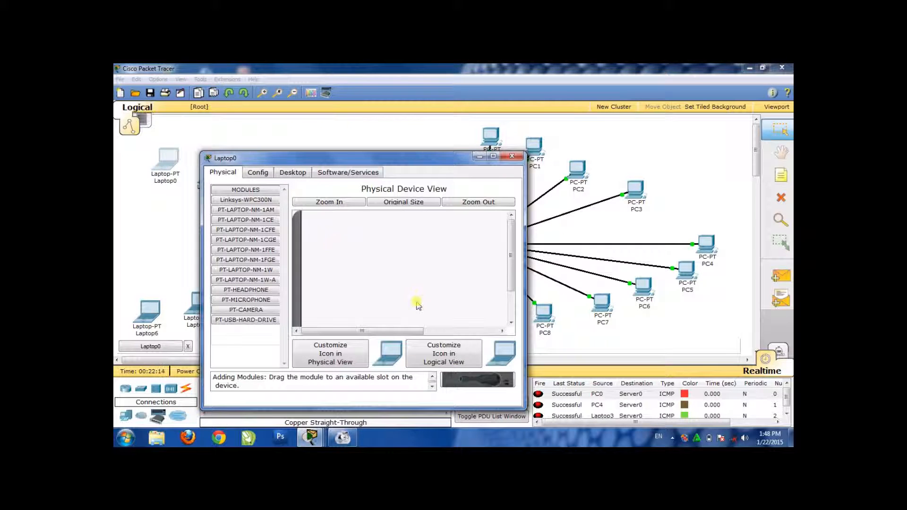
{"action": "left_click_drag", "start_coordinate": [513, 273], "coordinate": [507, 335]}
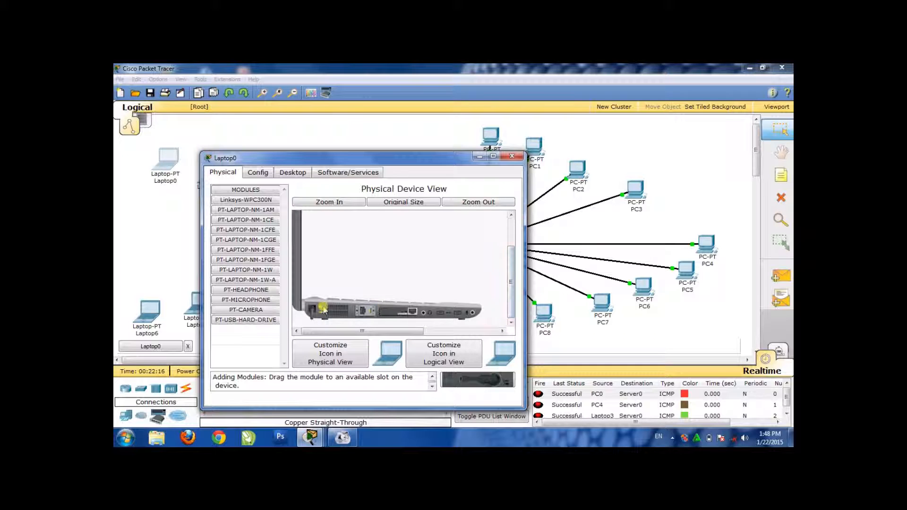
{"action": "mouse_move", "coordinate": [393, 315]}
{"action": "left_mouse_down"}
{"action": "mouse_move", "coordinate": [485, 382]}
{"action": "mouse_move", "coordinate": [417, 336]}
{"action": "mouse_move", "coordinate": [400, 312]}
{"action": "left_mouse_up"}
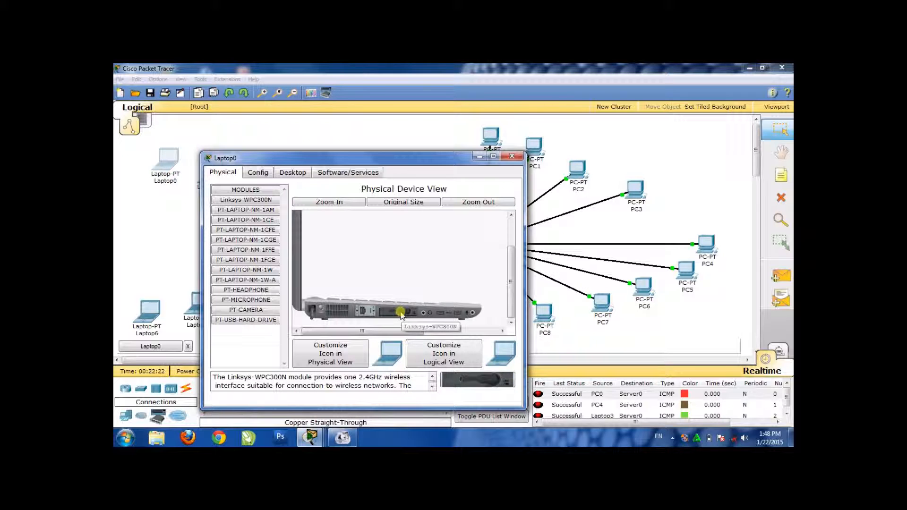
{"action": "left_click", "coordinate": [322, 309]}
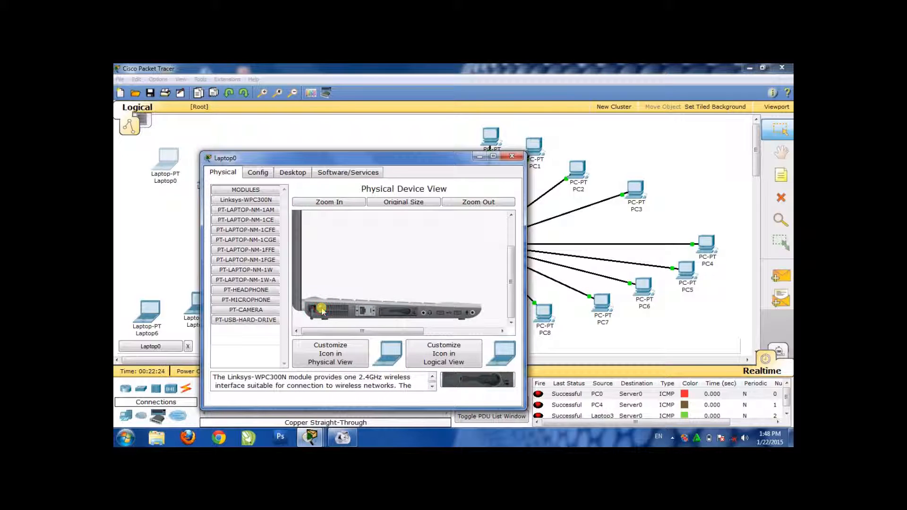
Renew Laptop0's address request by toggling its IP configuration from static to DHCP, and close its window
{"action": "left_click", "coordinate": [299, 171]}
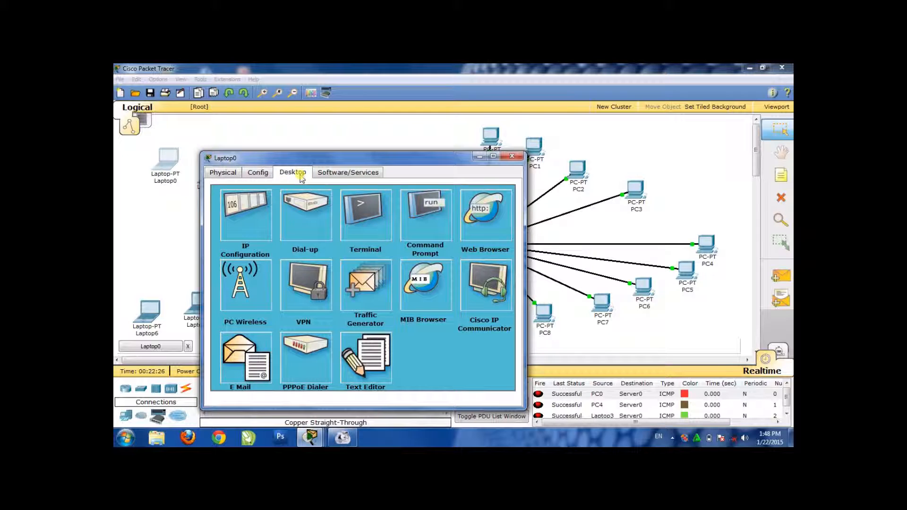
{"action": "left_click", "coordinate": [249, 208]}
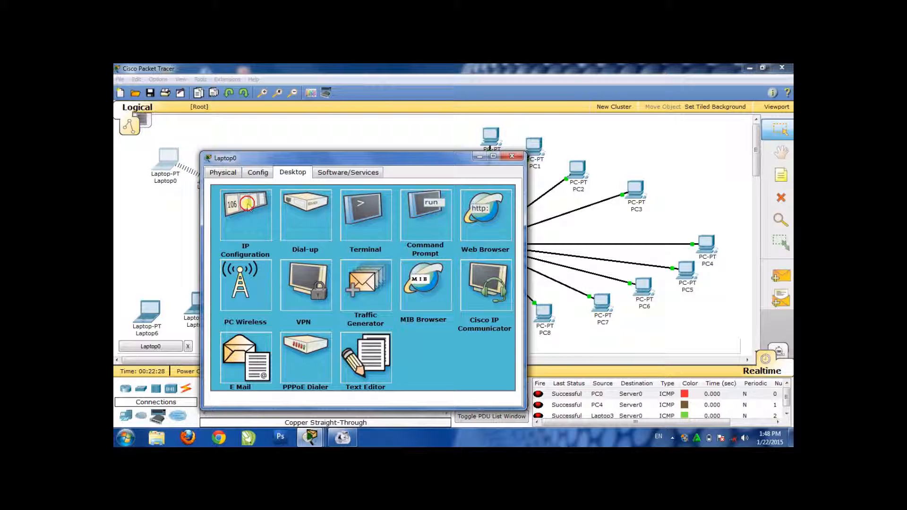
{"action": "left_click", "coordinate": [240, 233]}
{"action": "left_click", "coordinate": [240, 221]}
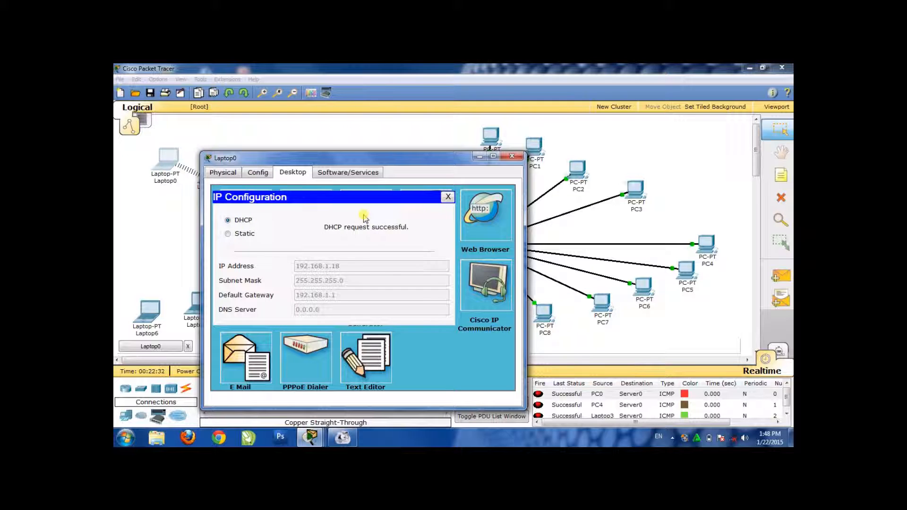
{"action": "left_click", "coordinate": [514, 158]}
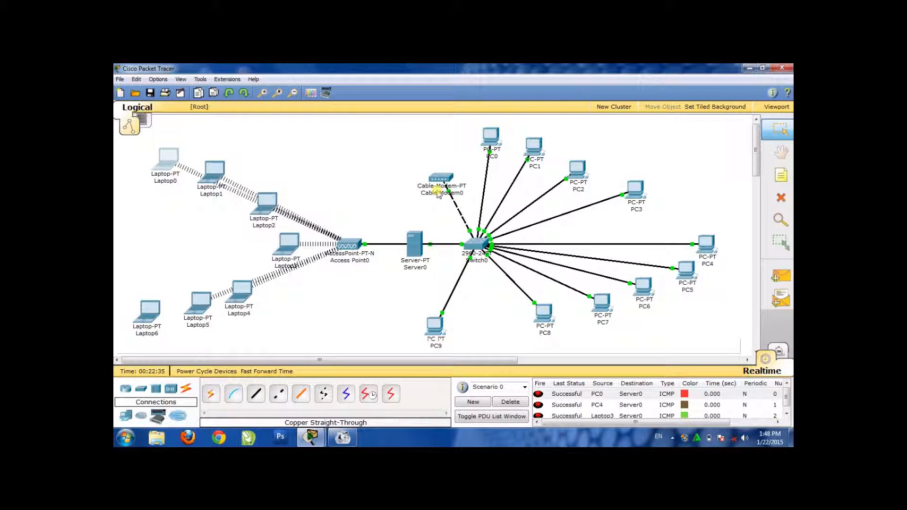
With Laptop6 powered off, replace its wired network module with the Linksys-WPC300N wireless module and power the laptop back on
{"action": "left_click", "coordinate": [150, 314]}
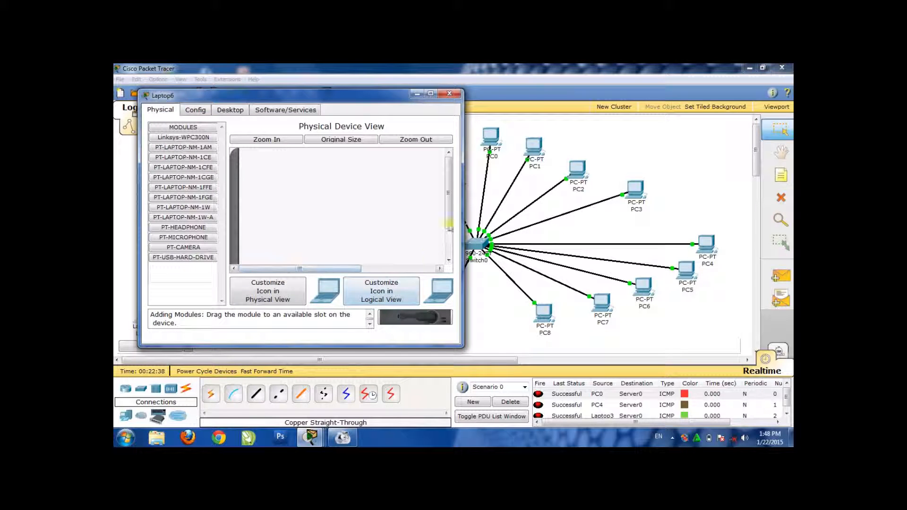
{"action": "left_click_drag", "start_coordinate": [450, 219], "coordinate": [450, 244]}
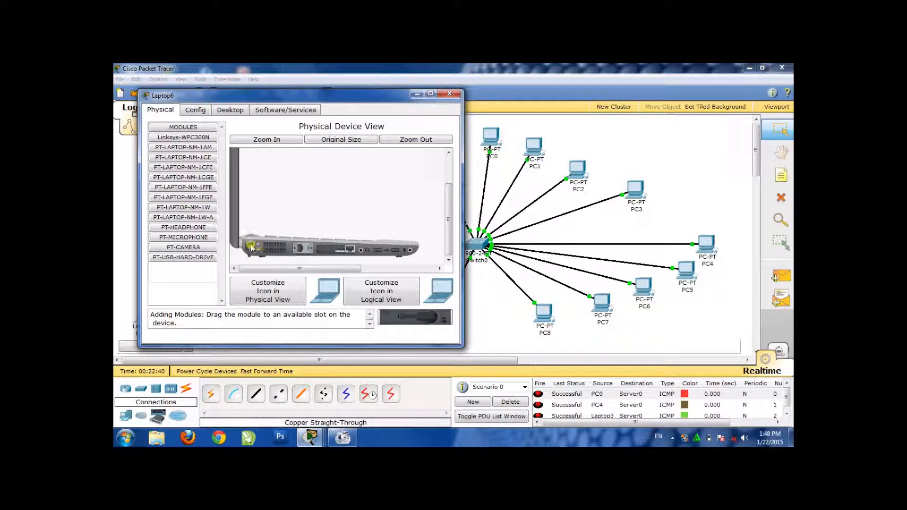
{"action": "left_click_drag", "start_coordinate": [344, 252], "coordinate": [254, 251]}
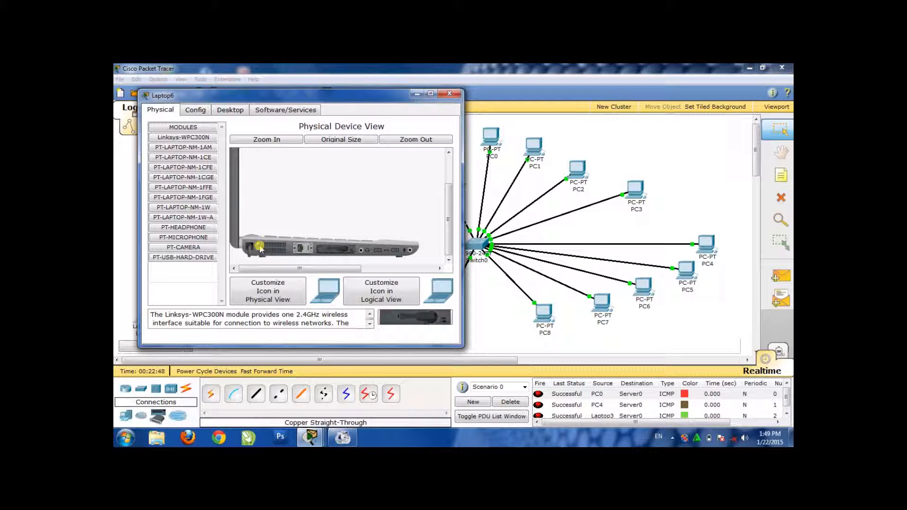
Renew Laptop6's address request by toggling its IP configuration from static to DHCP, and close its window
{"action": "left_click", "coordinate": [231, 112]}
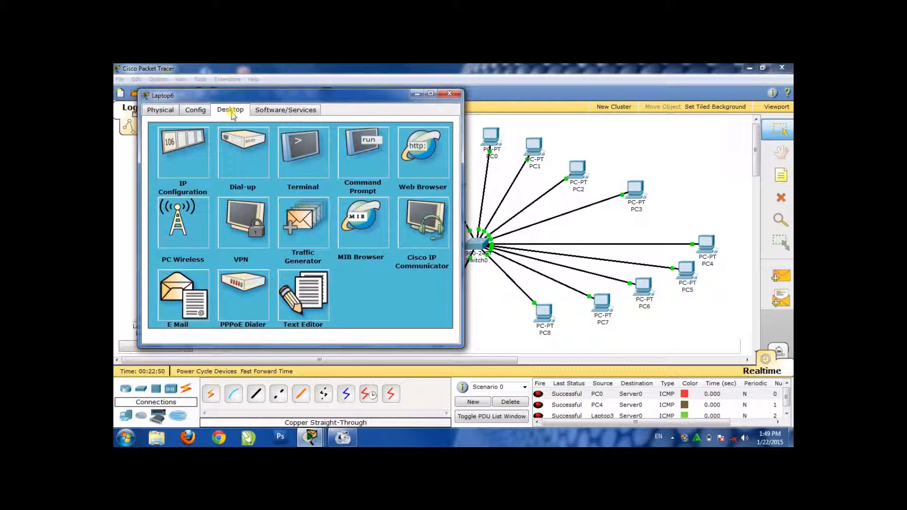
{"action": "left_click", "coordinate": [196, 137]}
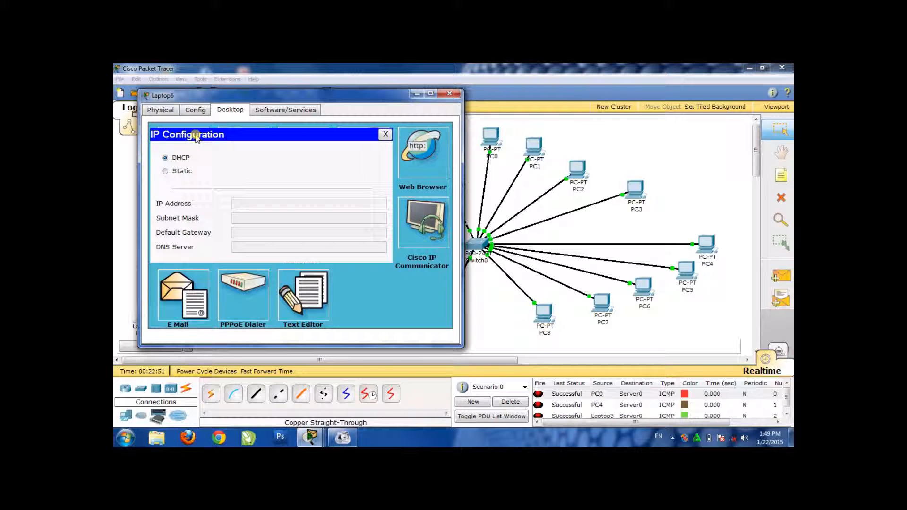
{"action": "left_click", "coordinate": [178, 172]}
{"action": "left_click", "coordinate": [180, 157]}
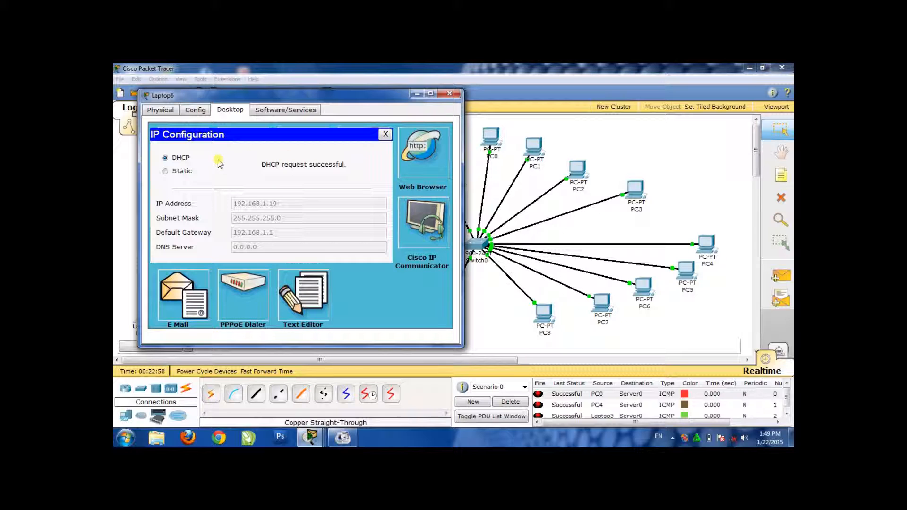
{"action": "left_click", "coordinate": [450, 94]}
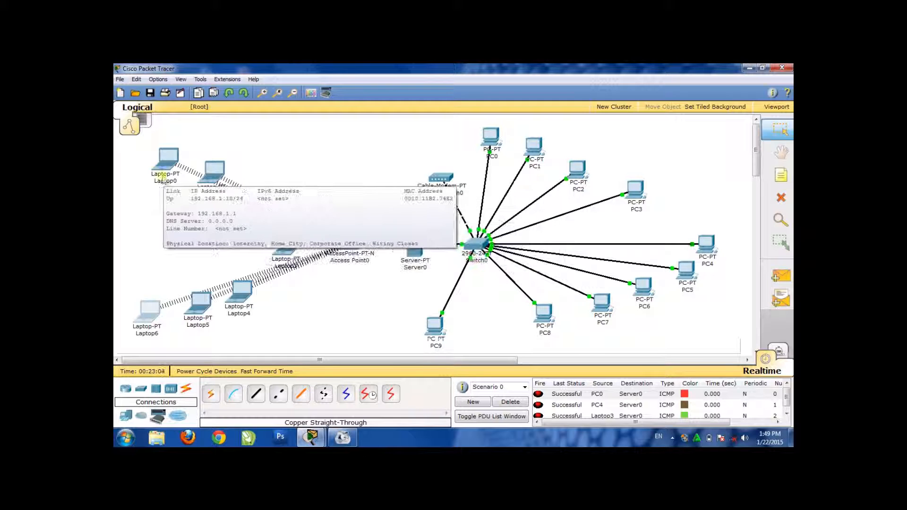
Move Laptop0, Laptop1 and Laptop2 farther from the access point so their wireless links spread apart
{"action": "left_click_drag", "start_coordinate": [166, 159], "coordinate": [158, 123]}
{"action": "mouse_move", "coordinate": [212, 174]}
{"action": "left_mouse_down"}
{"action": "mouse_move", "coordinate": [198, 203]}
{"action": "mouse_move", "coordinate": [184, 165]}
{"action": "left_mouse_up"}
{"action": "left_click_drag", "start_coordinate": [265, 215], "coordinate": [247, 217]}
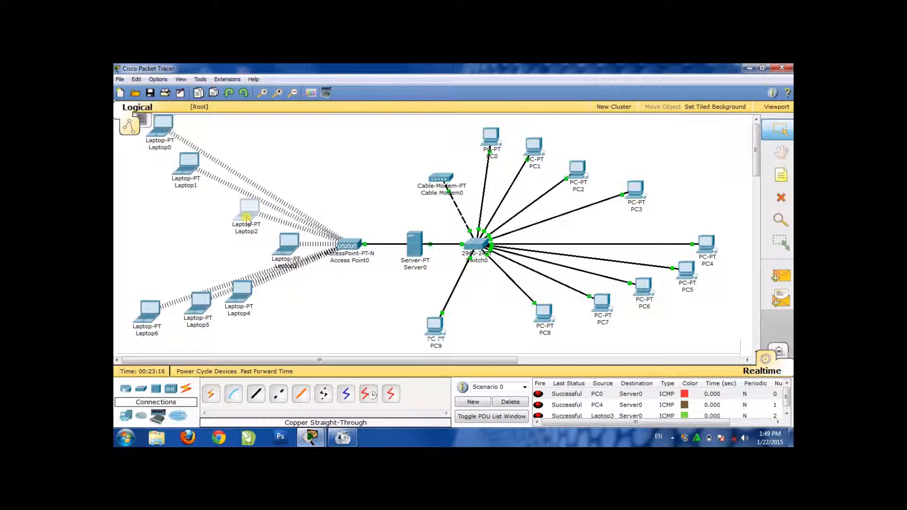
Send a simple PDU from Laptop2 to PC8 and check its status in the PDU list
{"action": "left_click", "coordinate": [789, 276]}
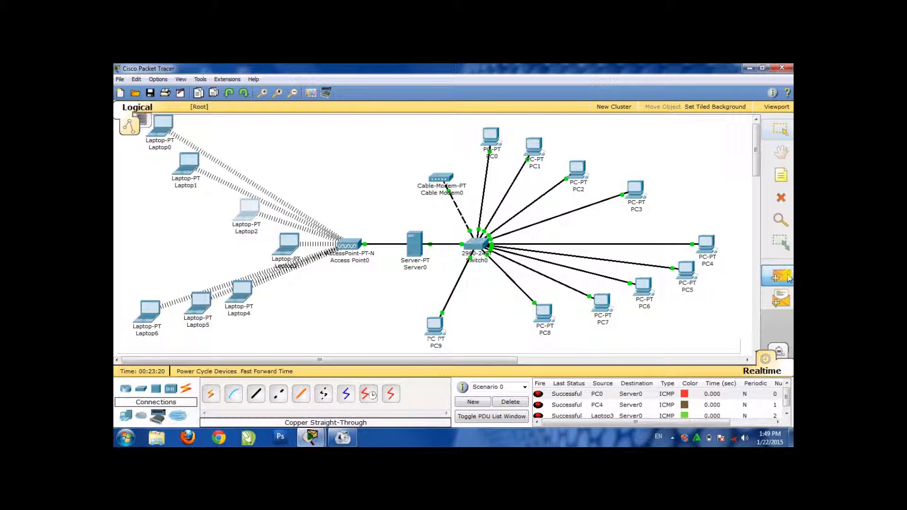
{"action": "left_click", "coordinate": [248, 214]}
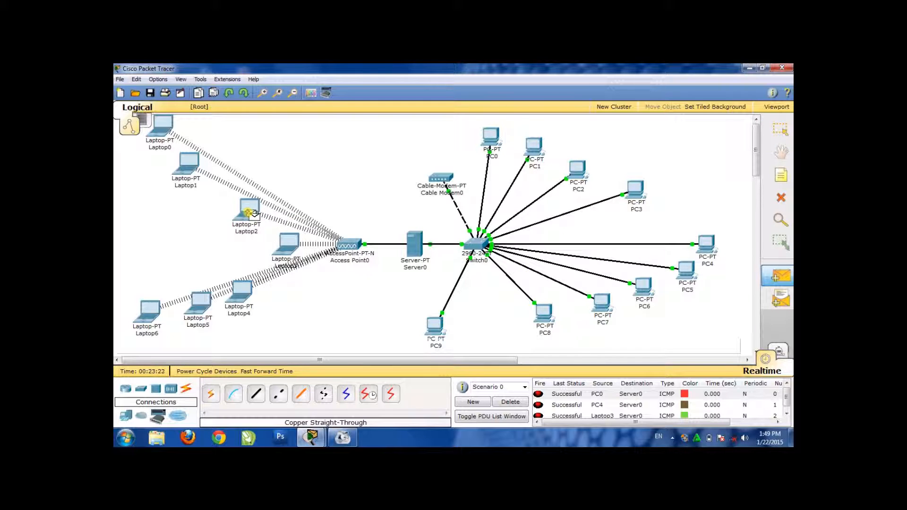
{"action": "left_click", "coordinate": [544, 311]}
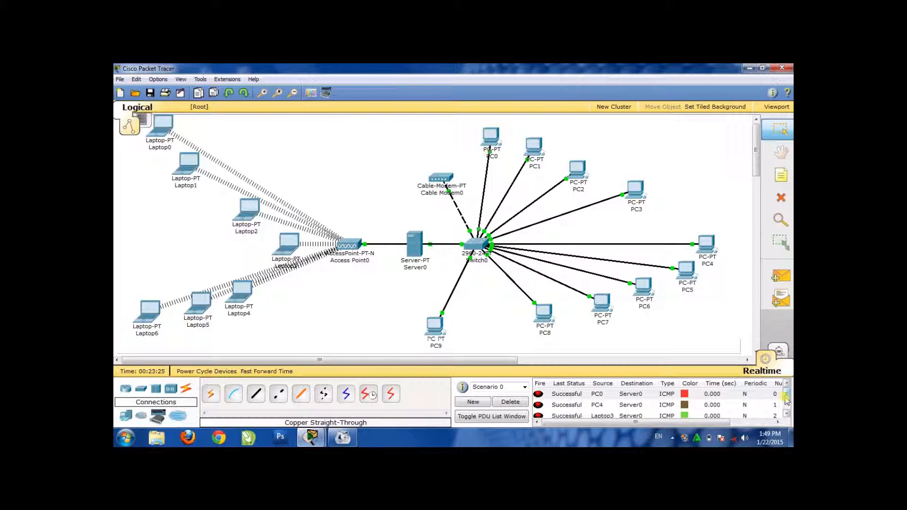
{"action": "left_click_drag", "start_coordinate": [786, 399], "coordinate": [787, 405]}
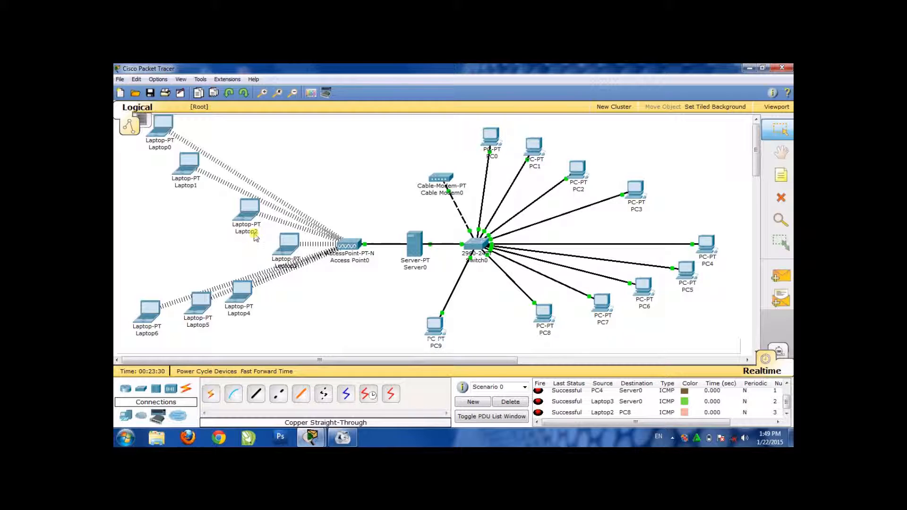
Rearrange Laptop2 through Laptop6 into a fan facing the access point, with Laptop5 between Laptop3 and Laptop4, and move Cable Modem0 farther from the switch
{"action": "left_click_drag", "start_coordinate": [198, 299], "coordinate": [215, 268]}
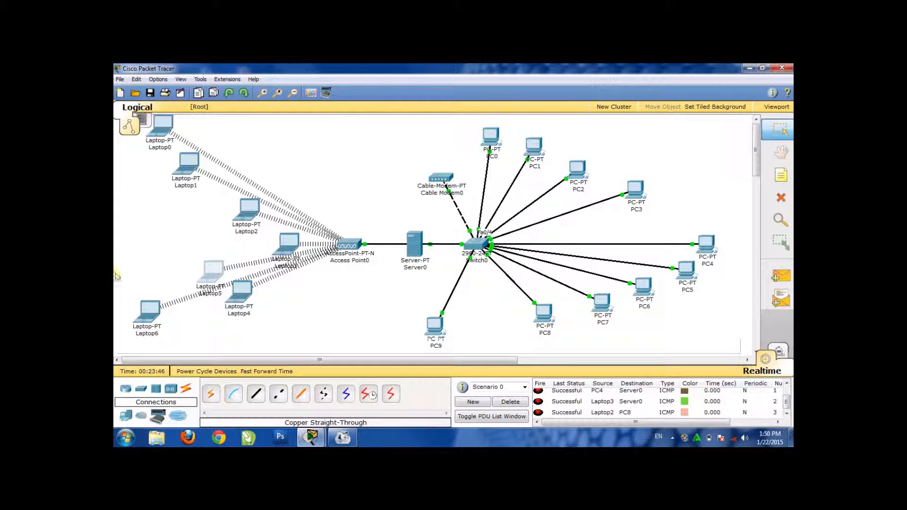
{"action": "mouse_move", "coordinate": [241, 301]}
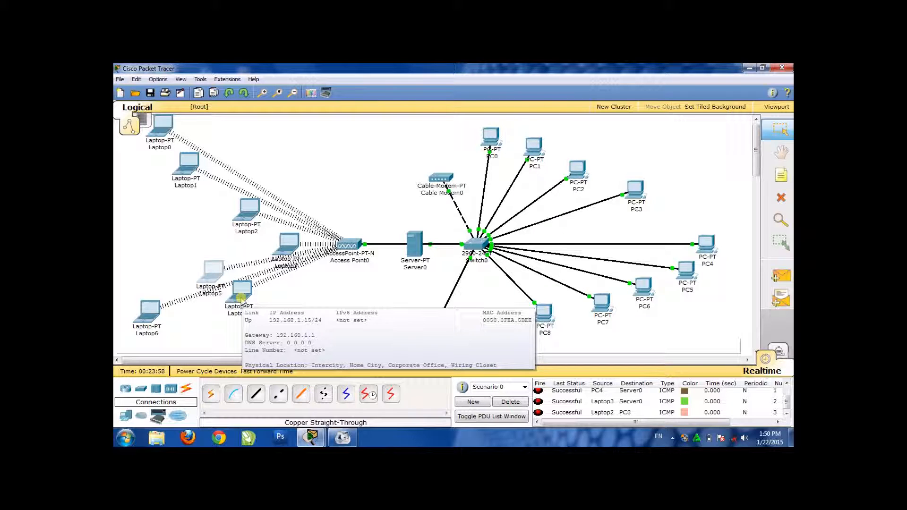
{"action": "left_click", "coordinate": [240, 297]}
{"action": "left_click_drag", "start_coordinate": [241, 298], "coordinate": [220, 312]}
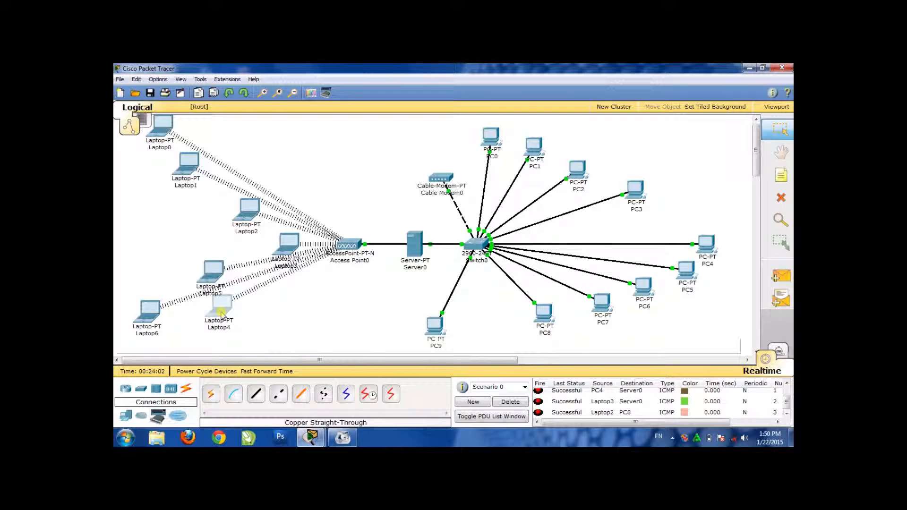
{"action": "left_click_drag", "start_coordinate": [207, 275], "coordinate": [178, 279]}
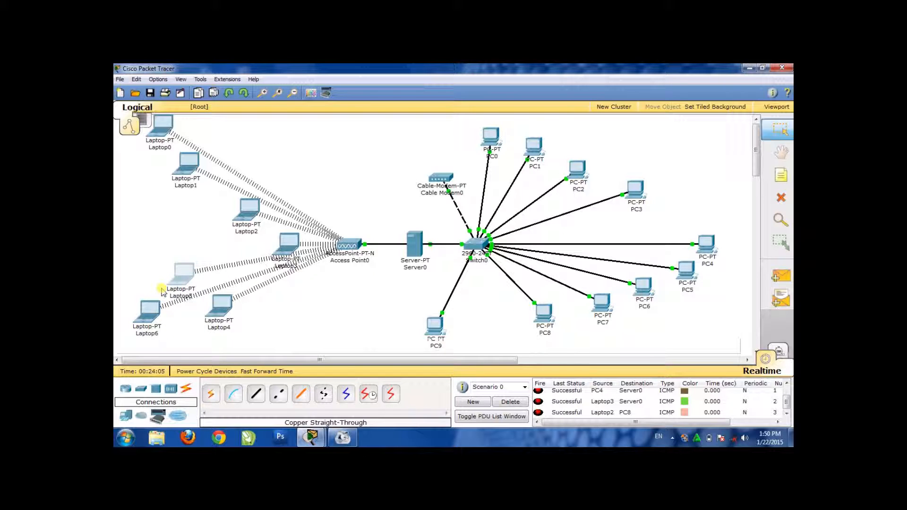
{"action": "left_click_drag", "start_coordinate": [247, 208], "coordinate": [209, 206]}
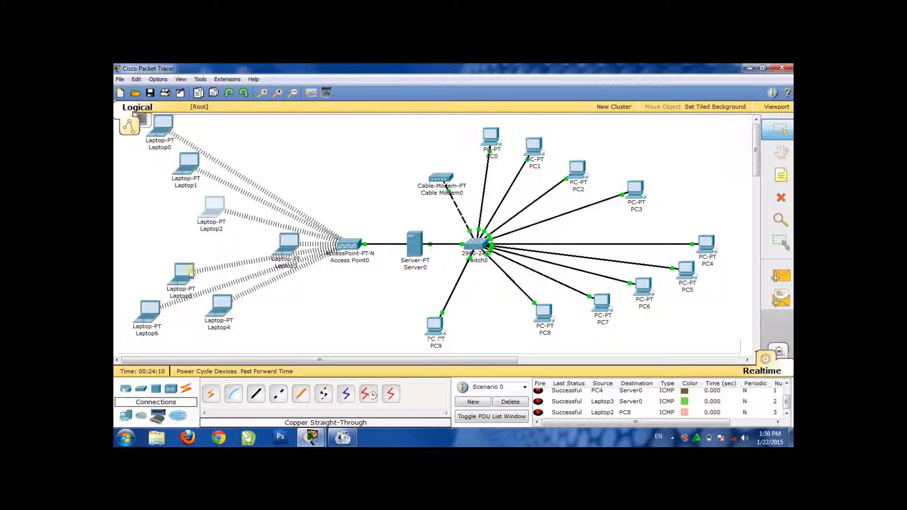
{"action": "left_click_drag", "start_coordinate": [143, 320], "coordinate": [155, 340]}
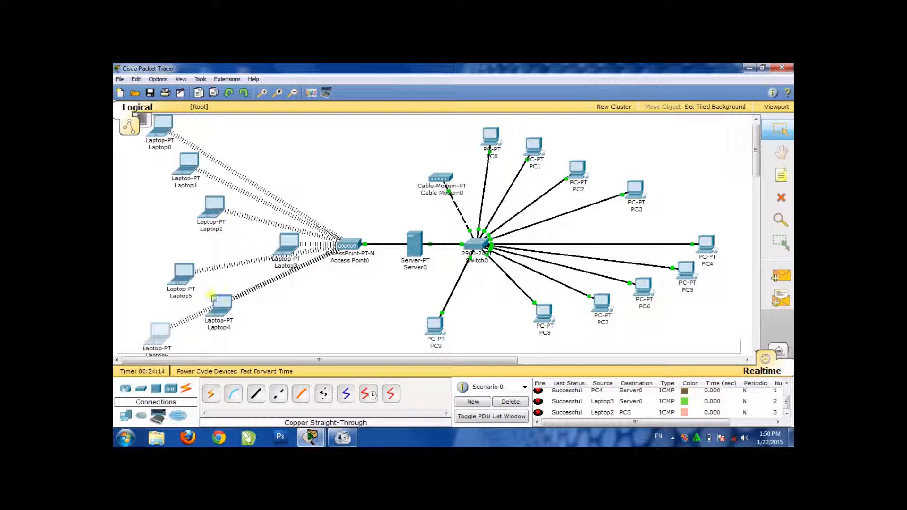
{"action": "left_click_drag", "start_coordinate": [234, 305], "coordinate": [224, 250]}
{"action": "left_click_drag", "start_coordinate": [289, 242], "coordinate": [252, 226]}
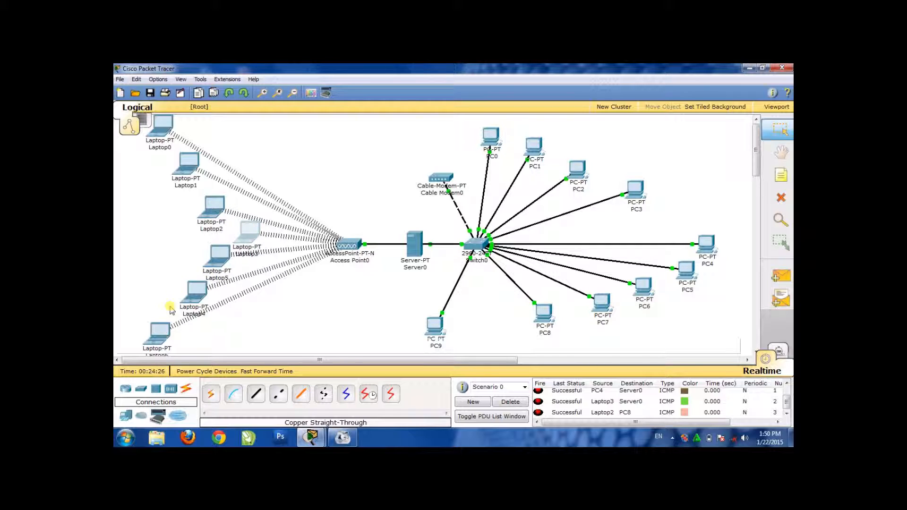
{"action": "left_click_drag", "start_coordinate": [208, 207], "coordinate": [209, 200]}
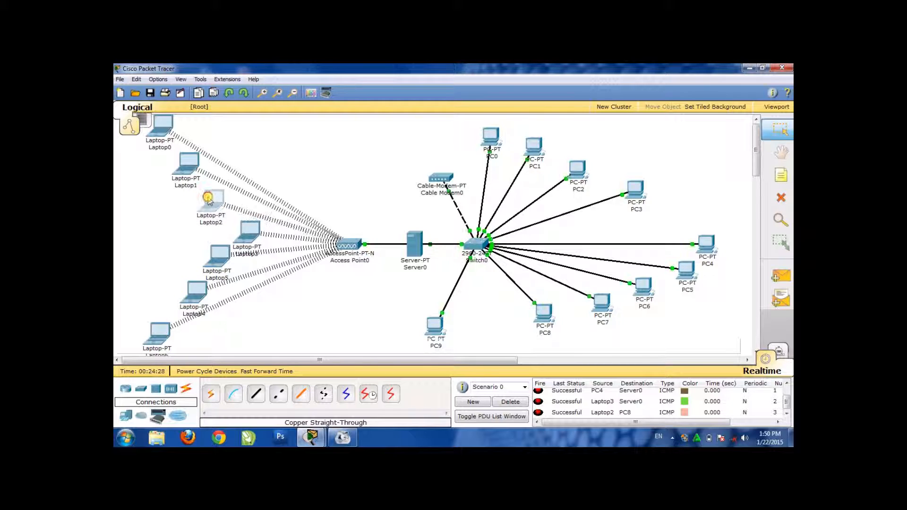
{"action": "left_click_drag", "start_coordinate": [246, 231], "coordinate": [244, 225]}
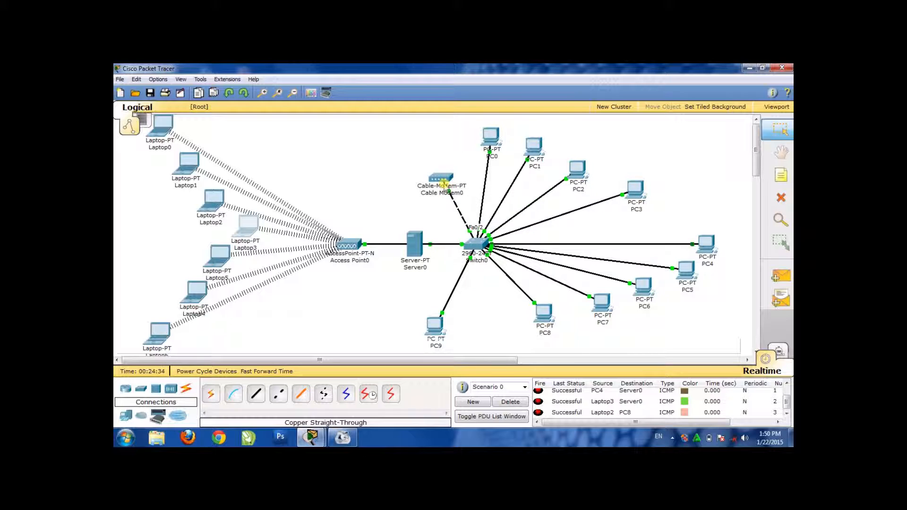
{"action": "left_click_drag", "start_coordinate": [444, 183], "coordinate": [412, 172]}
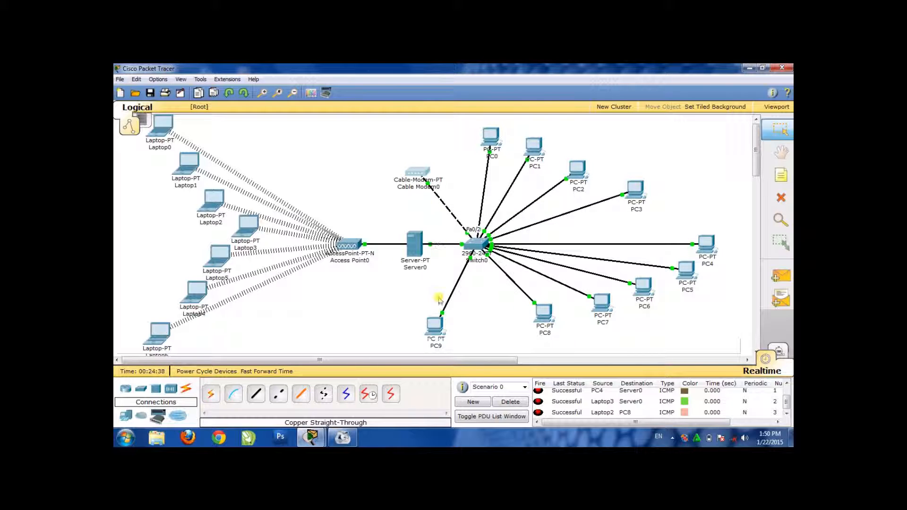
Move PC9 below Server0, shift Access Point0 farther from Server0, and level the switch with the access point and server
{"action": "left_click_drag", "start_coordinate": [436, 326], "coordinate": [419, 307]}
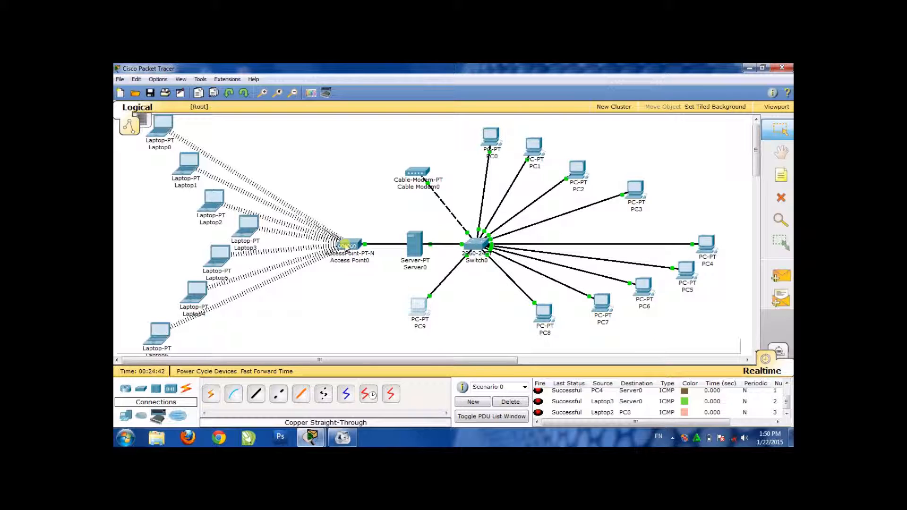
{"action": "left_click_drag", "start_coordinate": [350, 244], "coordinate": [339, 243]}
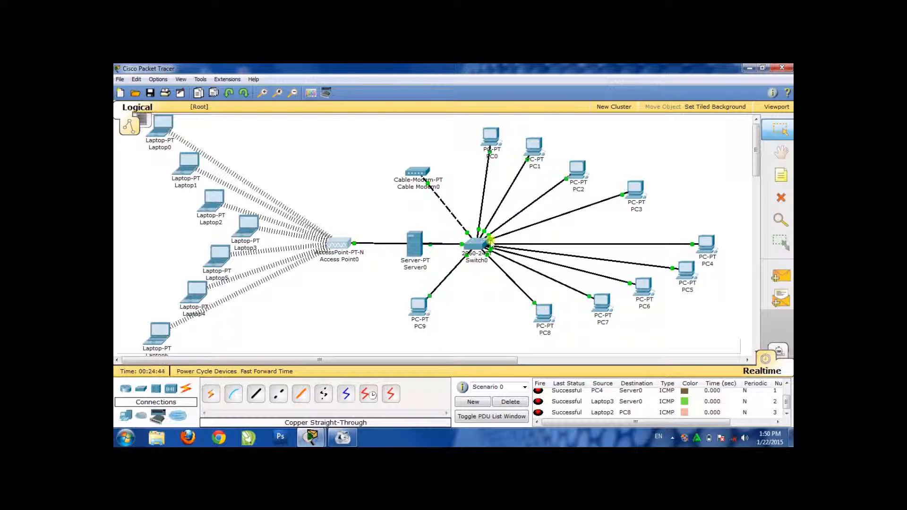
{"action": "left_click_drag", "start_coordinate": [483, 245], "coordinate": [482, 244]}
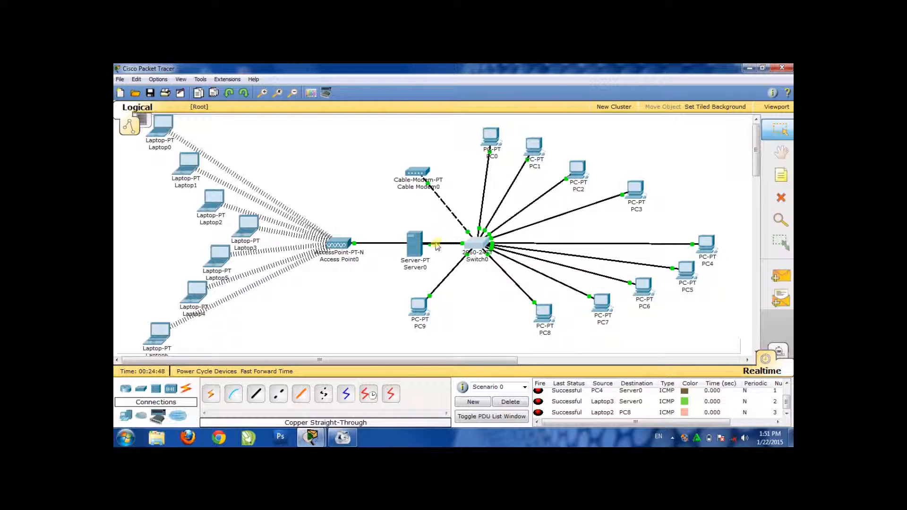
{"action": "left_click", "coordinate": [415, 247]}
{"action": "left_click_drag", "start_coordinate": [416, 245], "coordinate": [415, 246]}
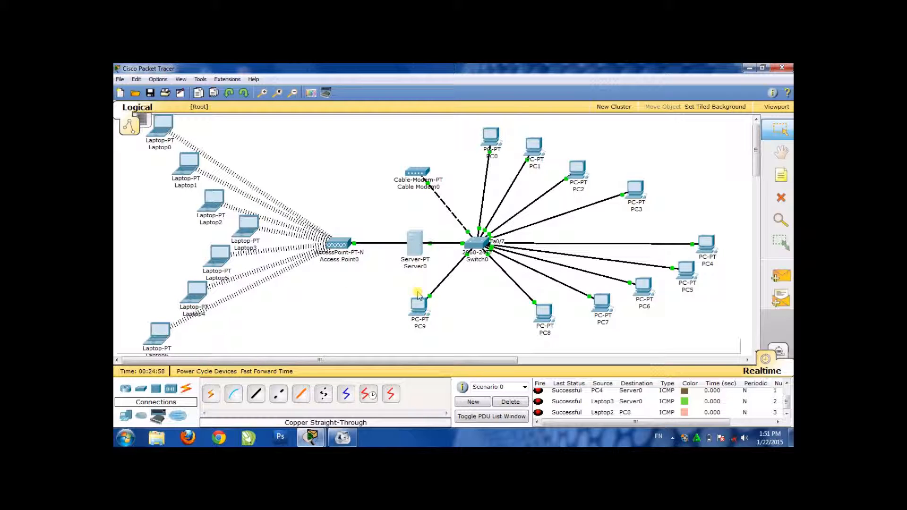
{"action": "left_click_drag", "start_coordinate": [418, 308], "coordinate": [413, 311]}
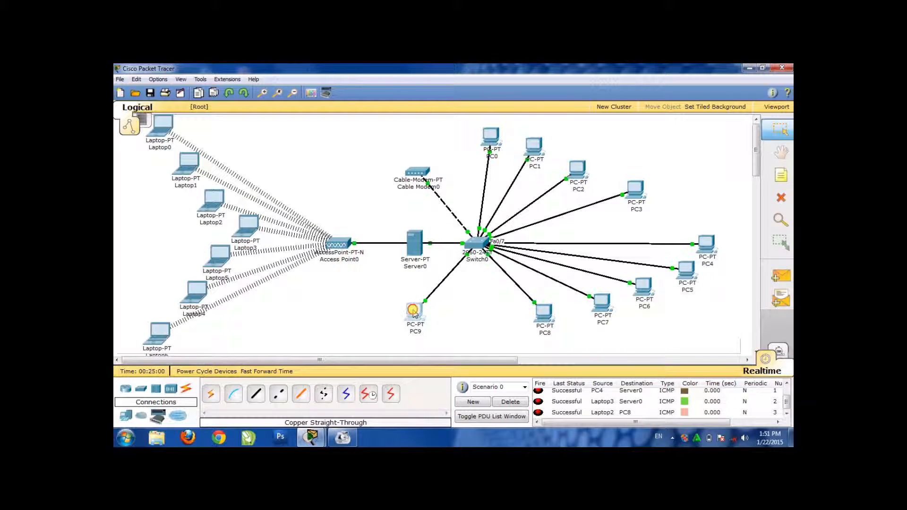
Bring PC8 almost directly below Switch0 and lower PC0, PC1, PC2 and PC3 toward the switch, nudging PC4 slightly outward
{"action": "left_click_drag", "start_coordinate": [542, 321], "coordinate": [509, 310]}
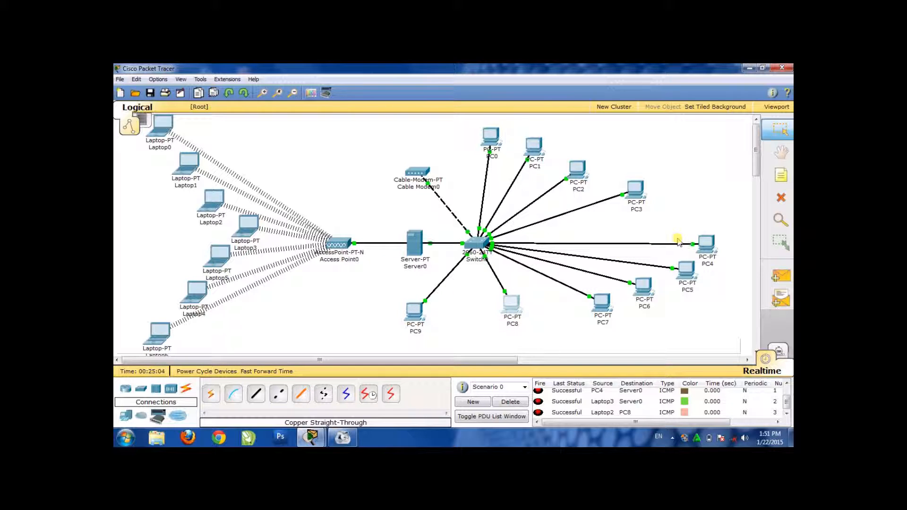
{"action": "left_click_drag", "start_coordinate": [701, 244], "coordinate": [705, 243]}
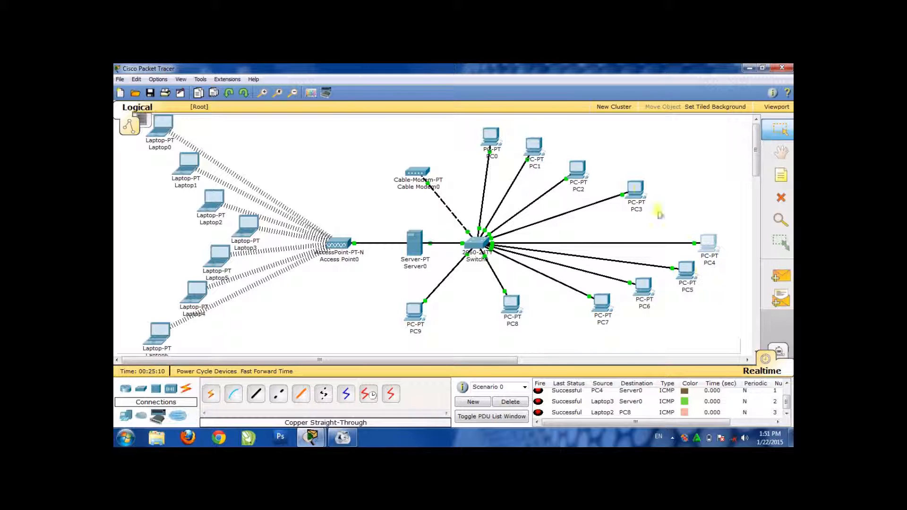
{"action": "left_click_drag", "start_coordinate": [638, 191], "coordinate": [663, 211]}
{"action": "left_click_drag", "start_coordinate": [580, 177], "coordinate": [594, 189]}
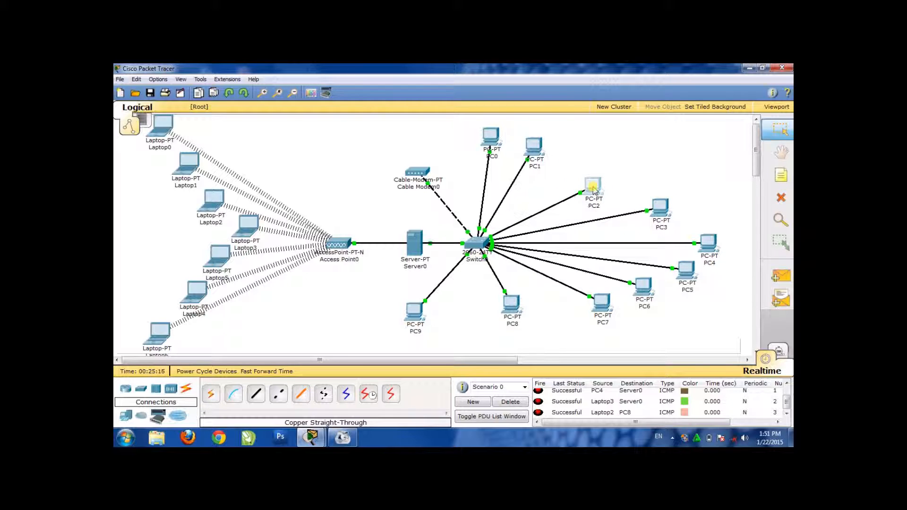
{"action": "left_click_drag", "start_coordinate": [655, 206], "coordinate": [651, 206]}
{"action": "left_click_drag", "start_coordinate": [530, 142], "coordinate": [532, 162]}
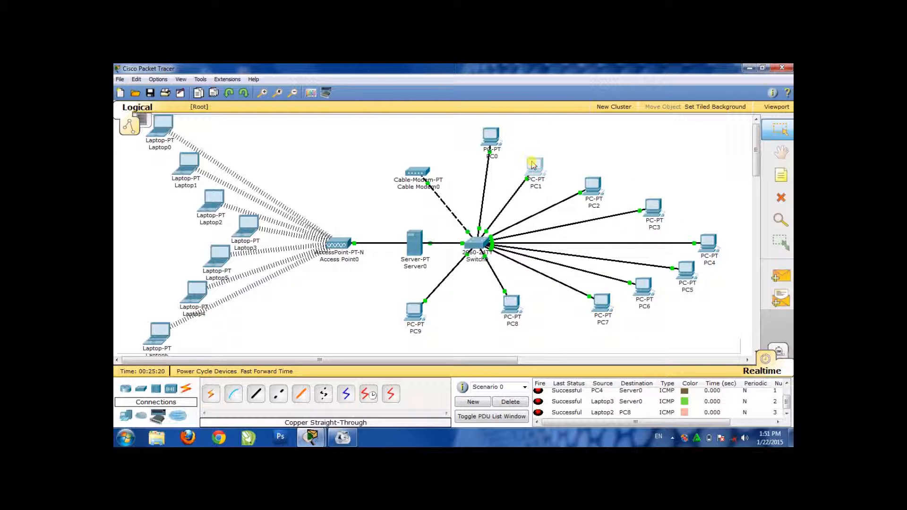
{"action": "left_click", "coordinate": [491, 132]}
{"action": "left_click_drag", "start_coordinate": [491, 132], "coordinate": [490, 153]}
{"action": "left_click", "coordinate": [504, 302]}
{"action": "left_click_drag", "start_coordinate": [505, 302], "coordinate": [502, 315]}
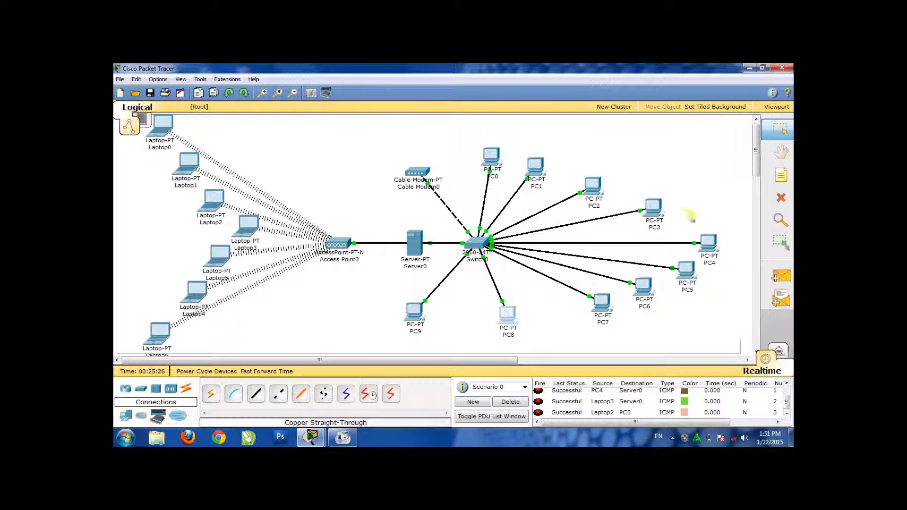
Move PC4, PC3, PC2 and PC1 farther outward from Switch0 to widen the fan of wired PCs
{"action": "left_click_drag", "start_coordinate": [712, 238], "coordinate": [737, 240]}
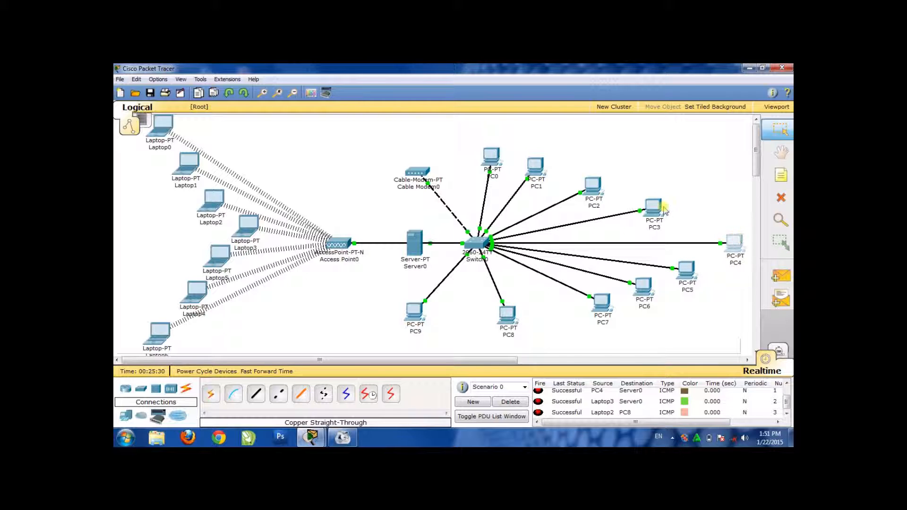
{"action": "left_click_drag", "start_coordinate": [659, 207], "coordinate": [692, 214]}
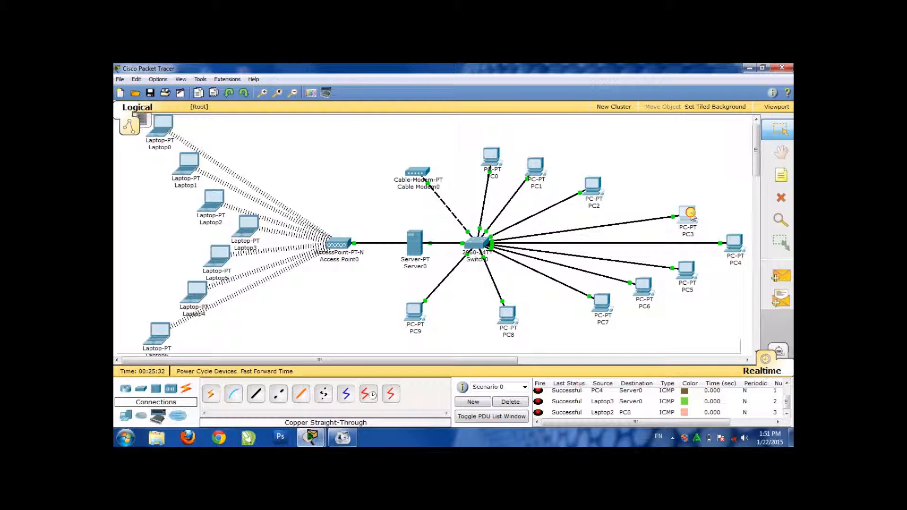
{"action": "left_click_drag", "start_coordinate": [594, 188], "coordinate": [629, 200]}
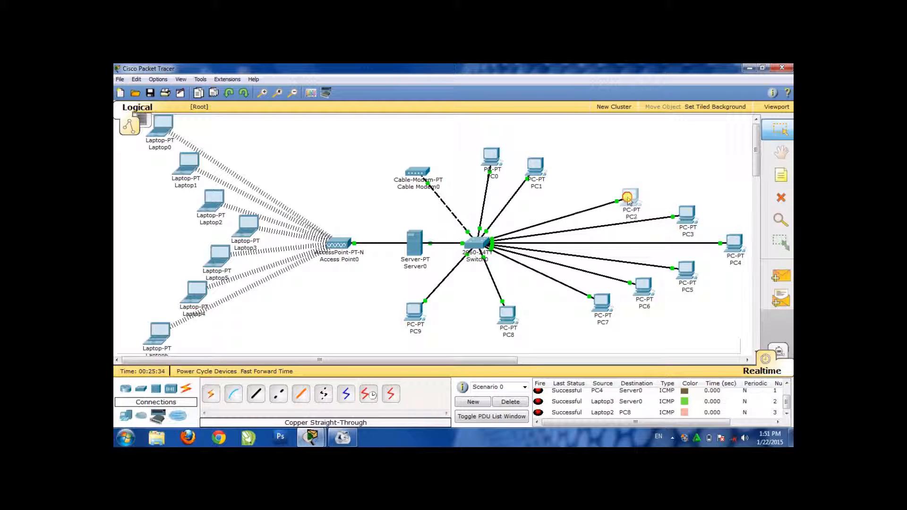
{"action": "left_click", "coordinate": [680, 213]}
{"action": "left_click", "coordinate": [492, 131]}
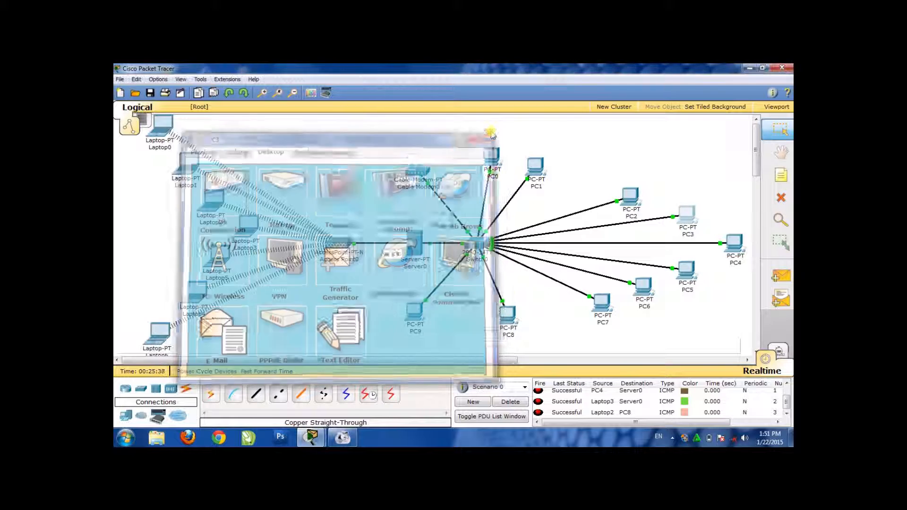
{"action": "left_click_drag", "start_coordinate": [533, 167], "coordinate": [582, 184]}
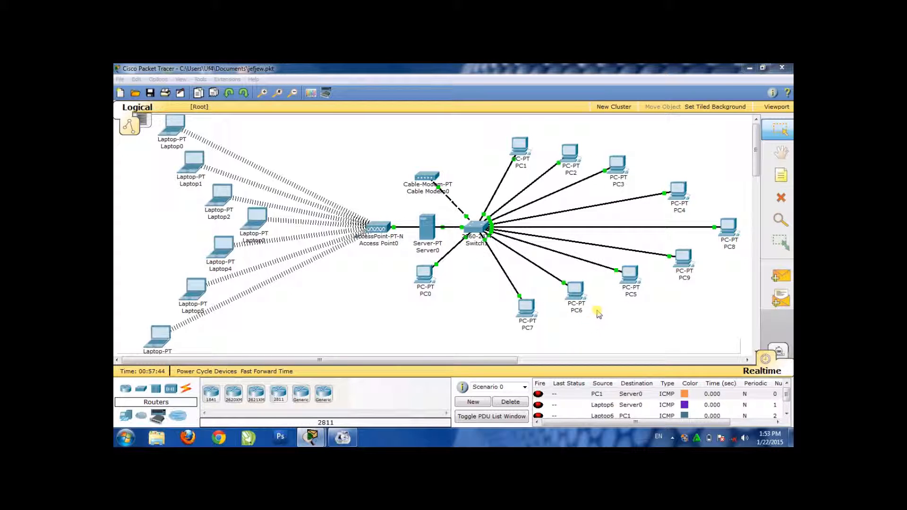
Look through the PDU list of the jefjew.pkt network from the first entry to the last
{"action": "left_click_drag", "start_coordinate": [788, 396], "coordinate": [790, 435]}
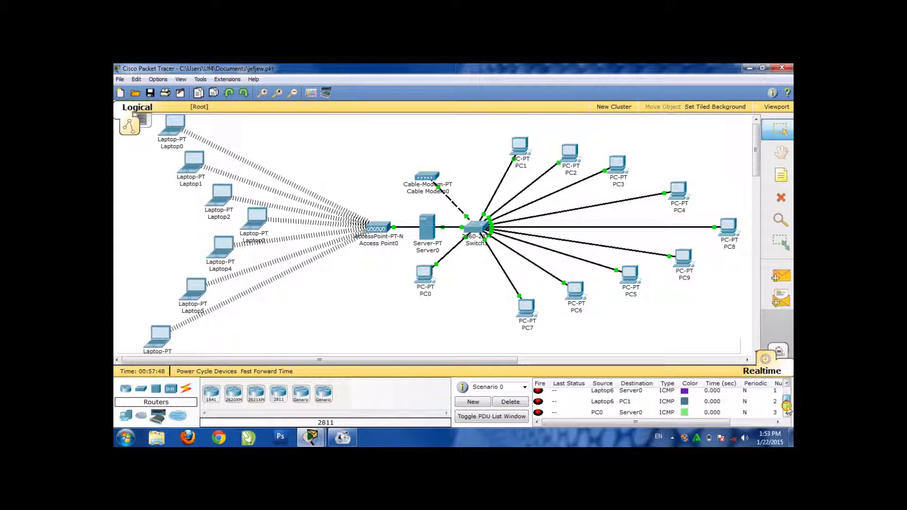
{"action": "left_click", "coordinate": [787, 385]}
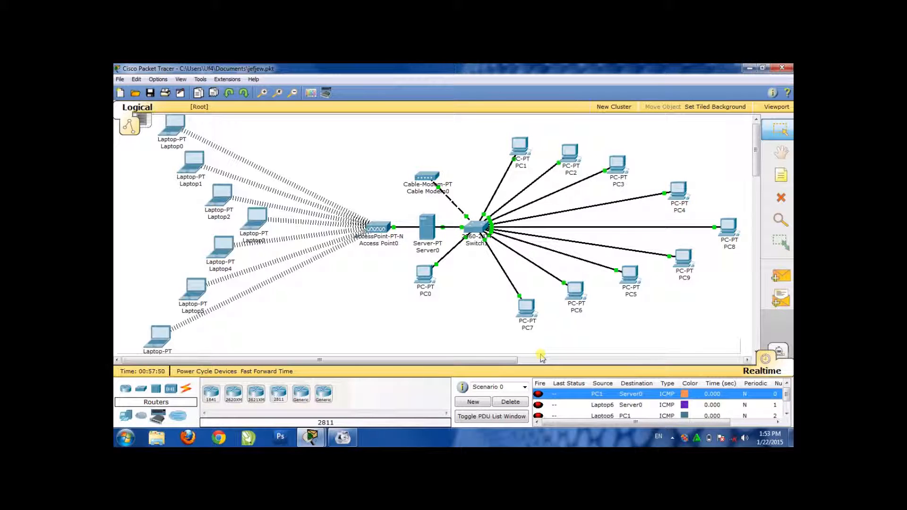